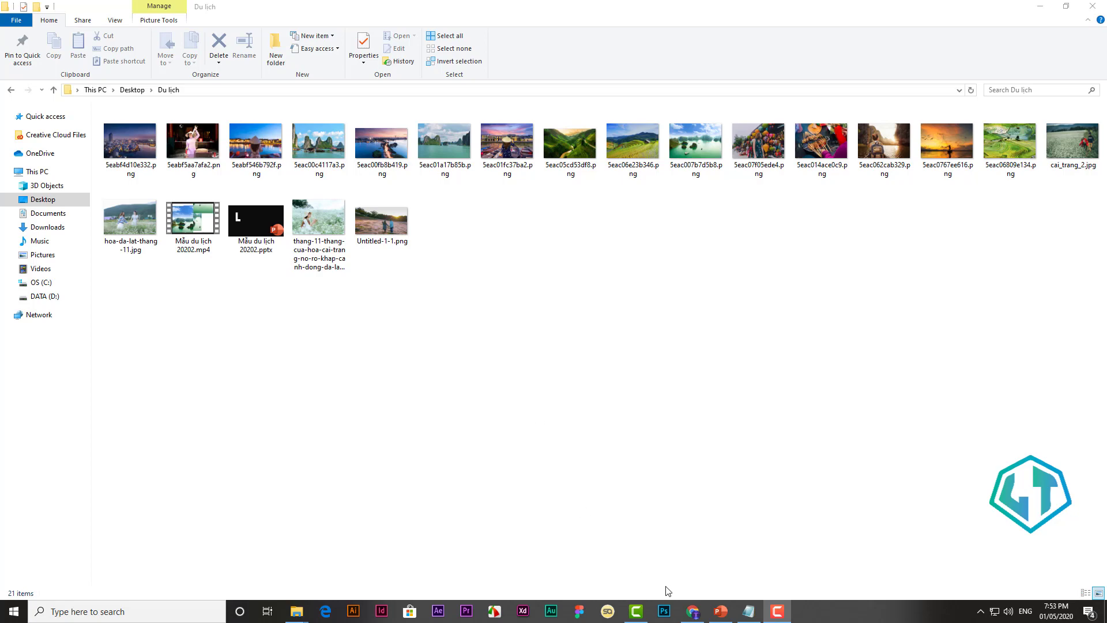
- Switch from the Du lich folder to the Pexels photo site in Chrome
click(693, 611)
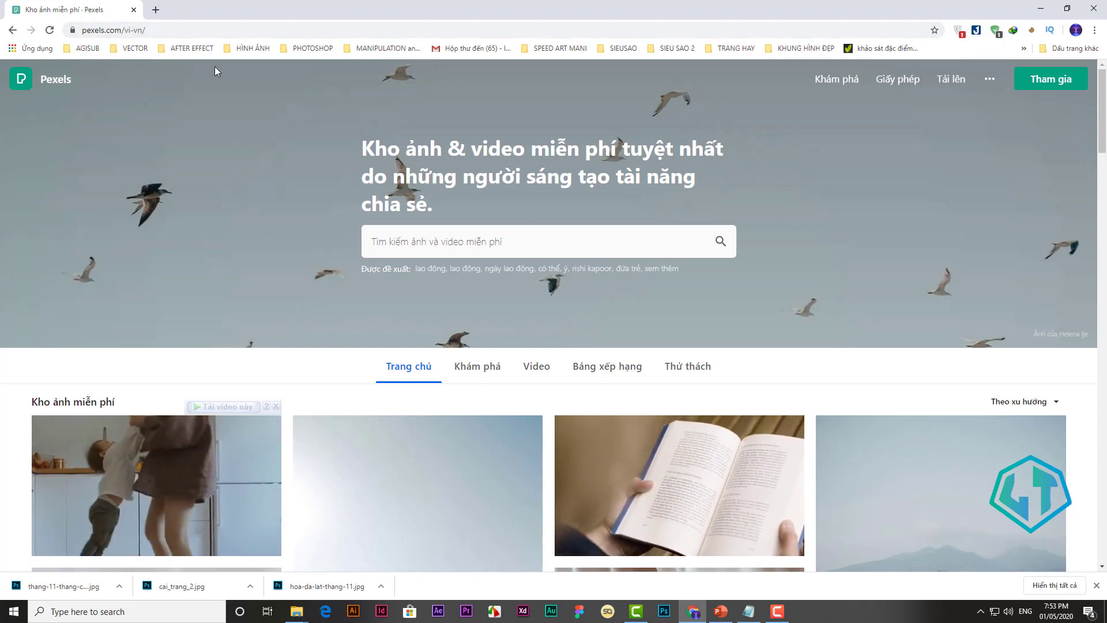
- Scroll down through the Pexels free photo feed and back up again
scroll(214, 67, down, 4)
scroll(215, 67, down, 3)
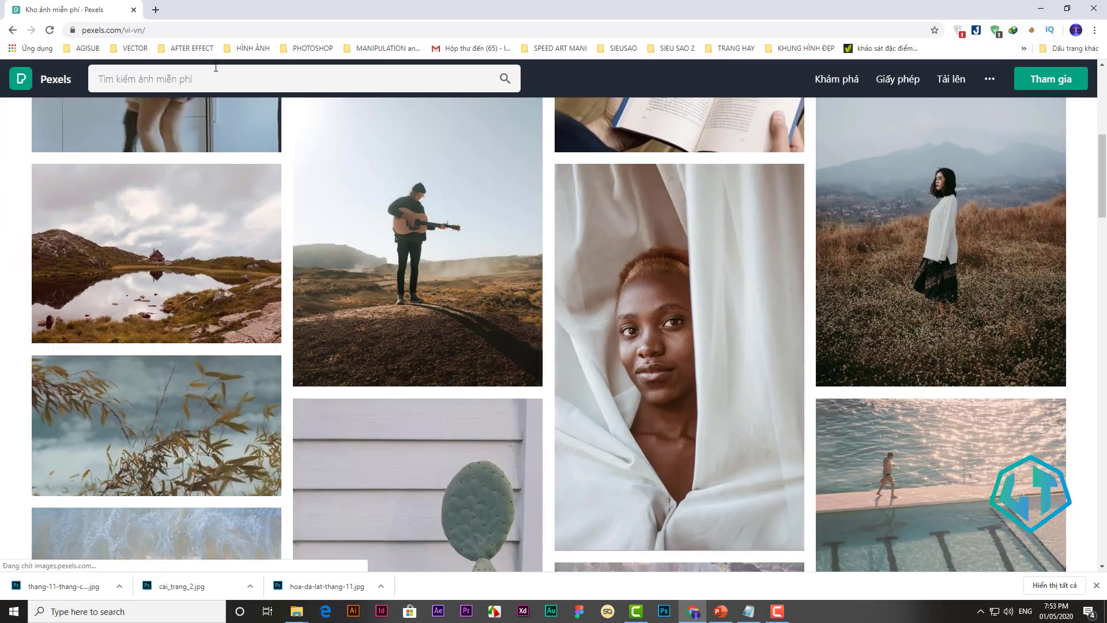
scroll(216, 68, down, 4)
scroll(216, 68, down, 3)
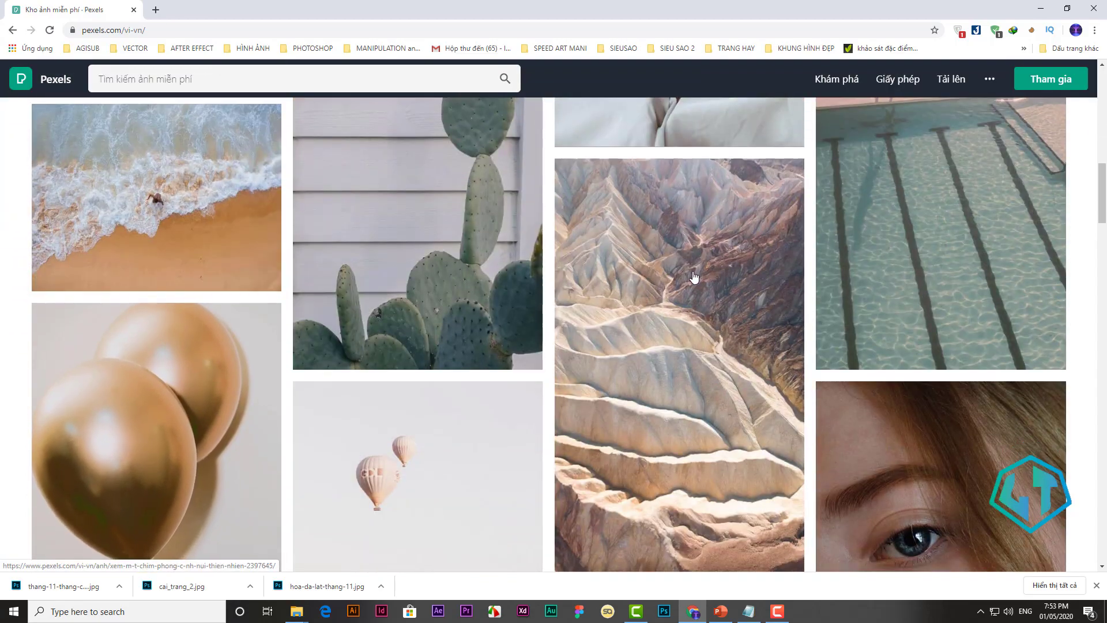
scroll(693, 277, up, 8)
scroll(618, 304, up, 4)
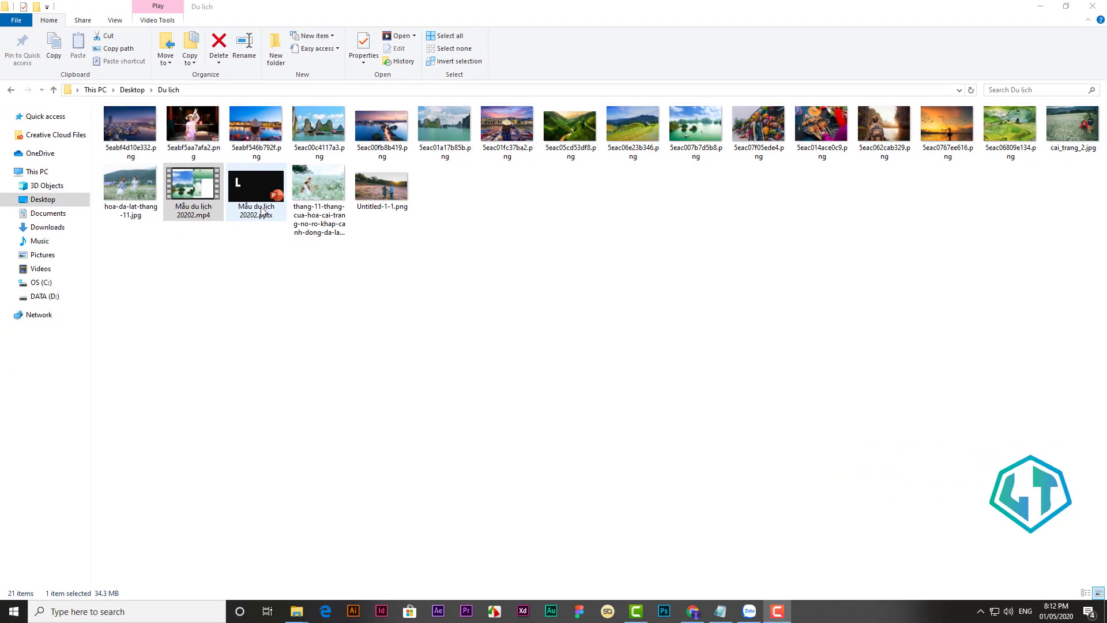
- Open Mẫu du lịch 20202.pptx, dismiss the Camtasia notice, and browse its 27 slides at fit zoom
double_click(261, 209)
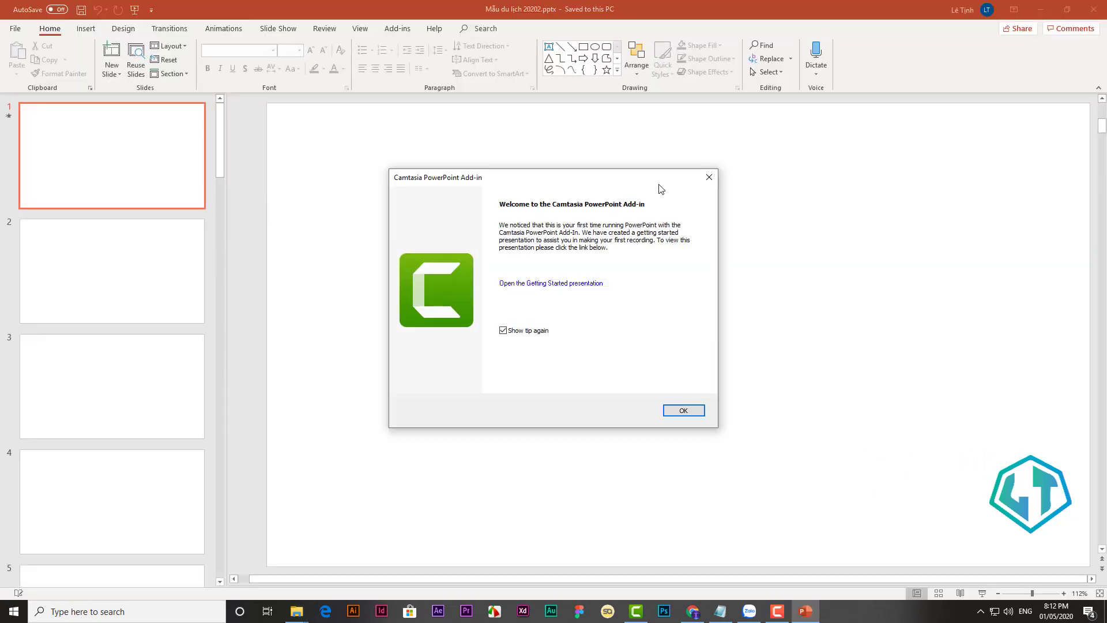
click(716, 177)
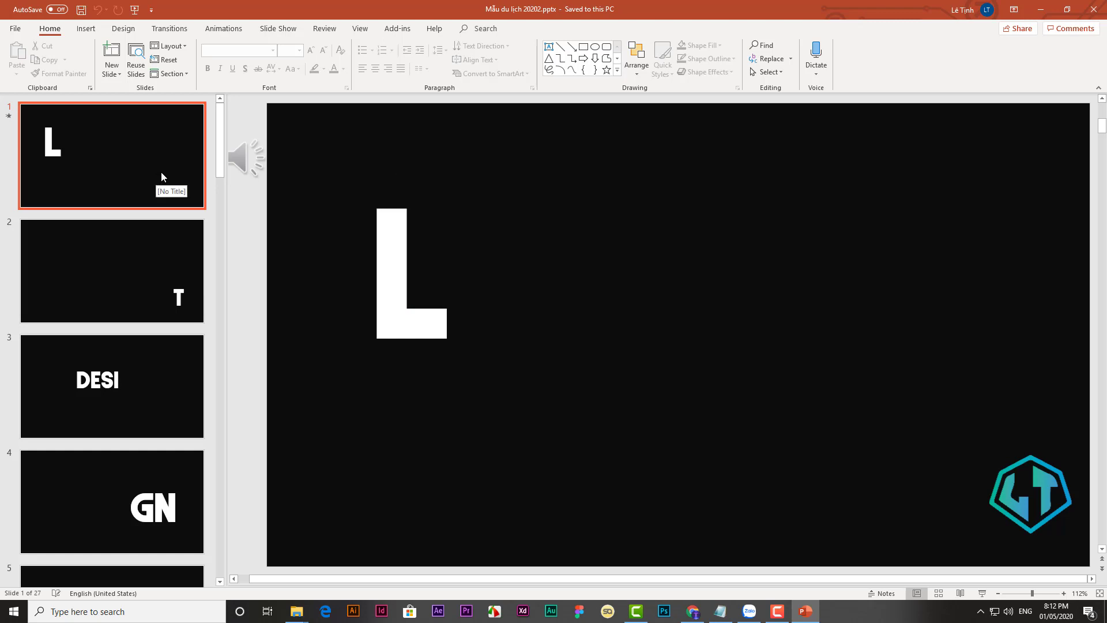
scroll(140, 213, down, 3)
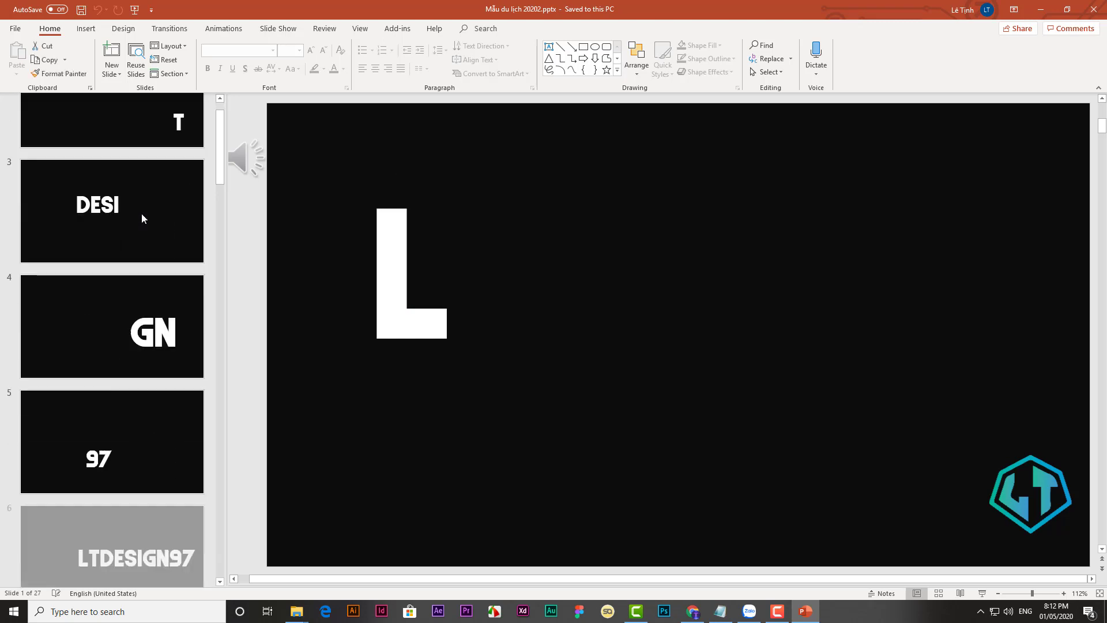
scroll(141, 227, down, 4)
scroll(140, 227, down, 5)
scroll(143, 232, down, 4)
scroll(143, 232, down, 5)
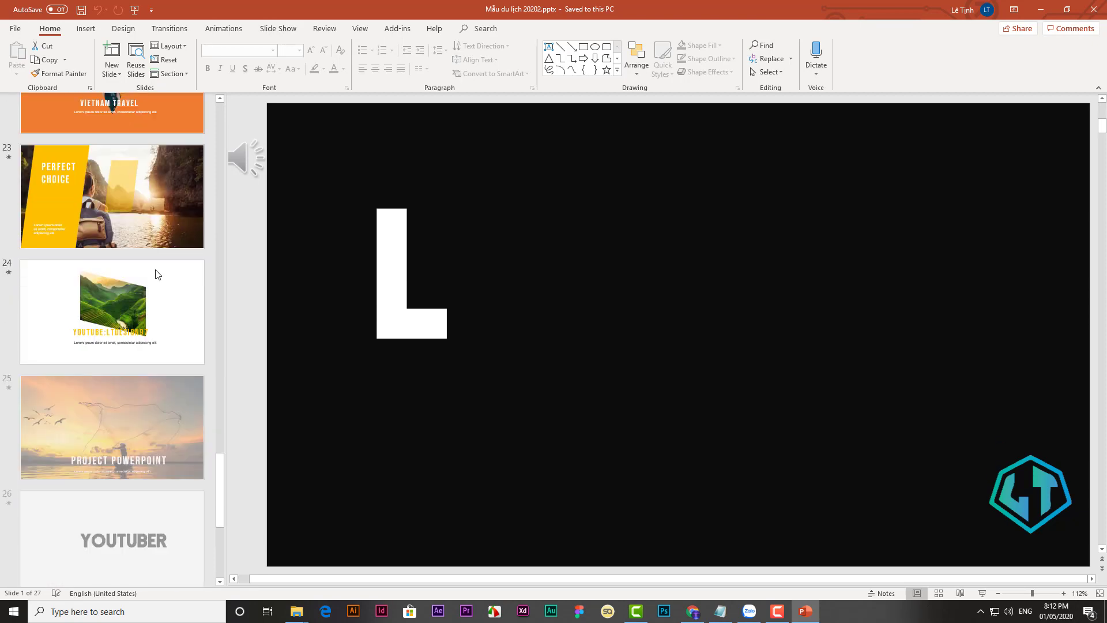
scroll(153, 274, down, 1)
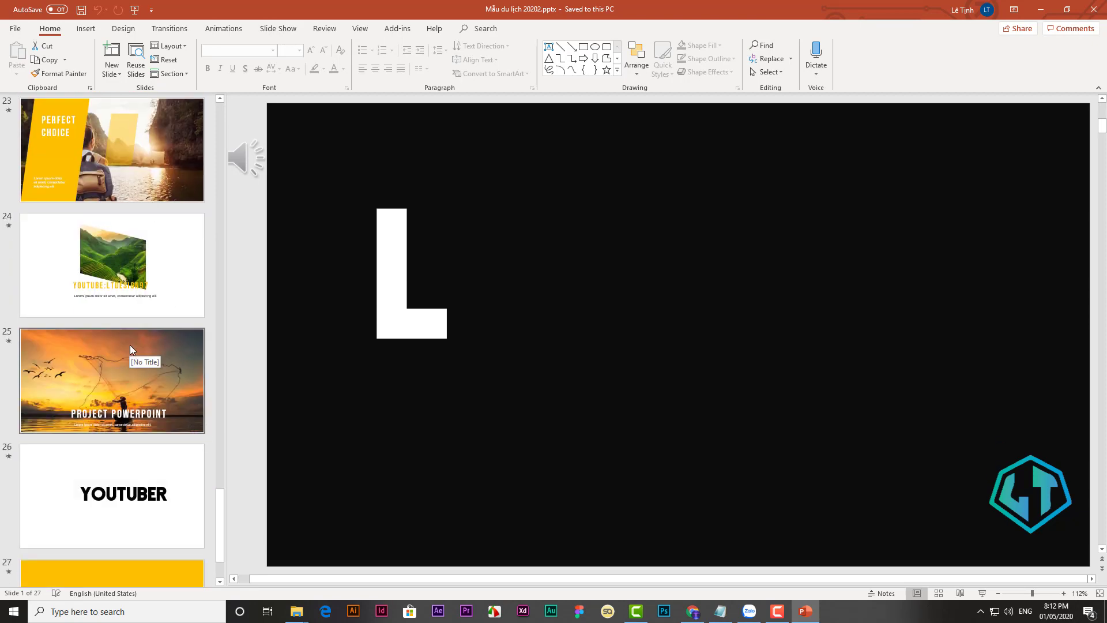
scroll(129, 345, up, 3)
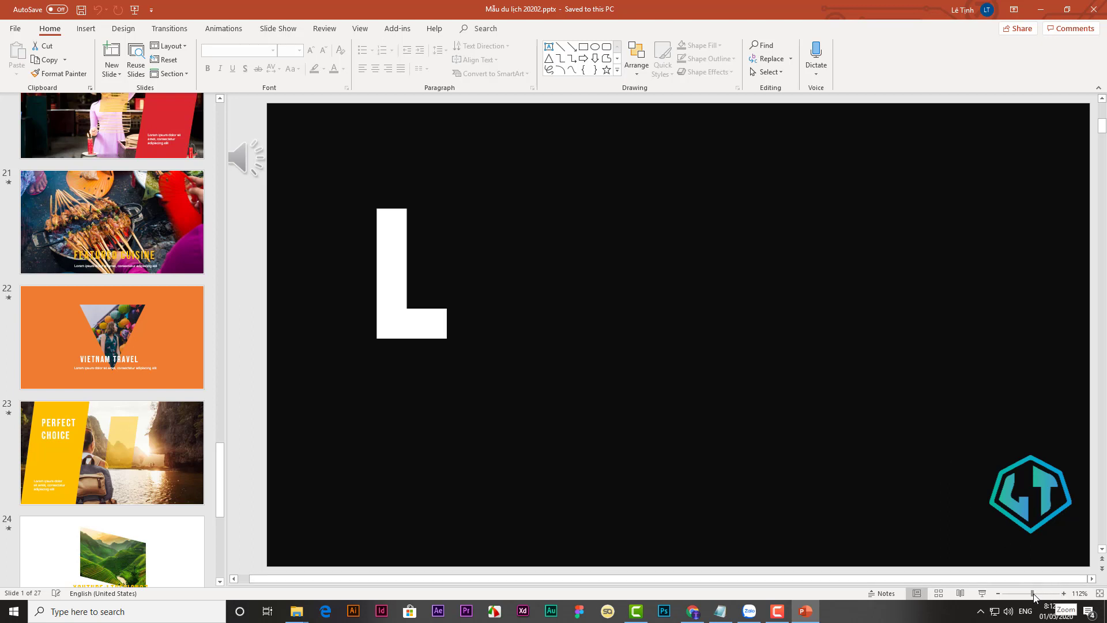
drag(1031, 596, 1018, 599)
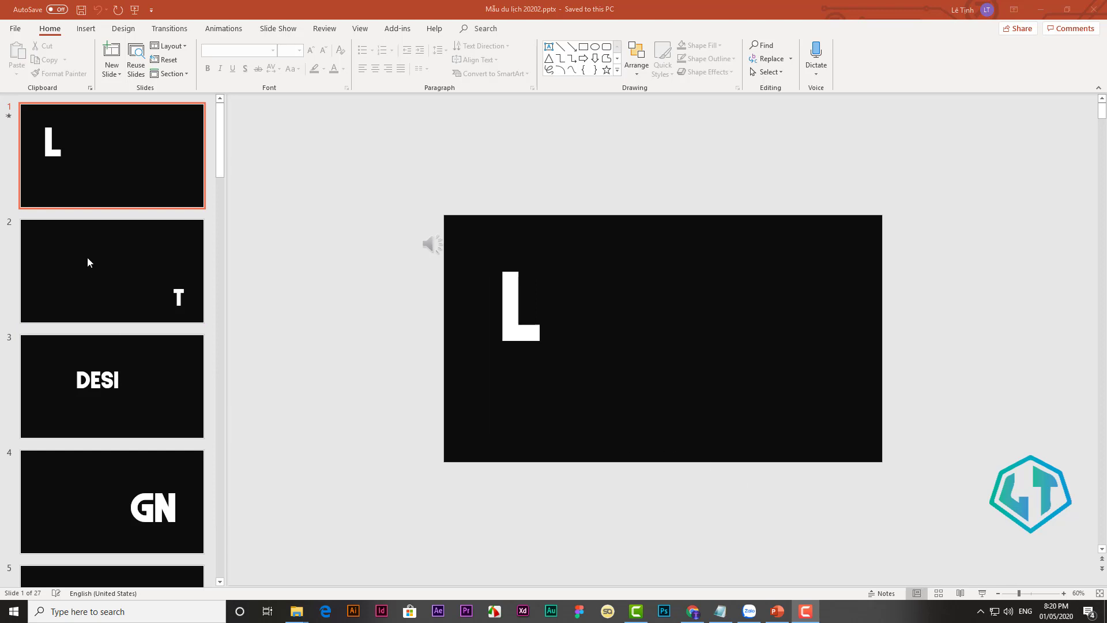
- Open the Selection Pane from slide 1's black rectangle and select TextBox 14
click(99, 176)
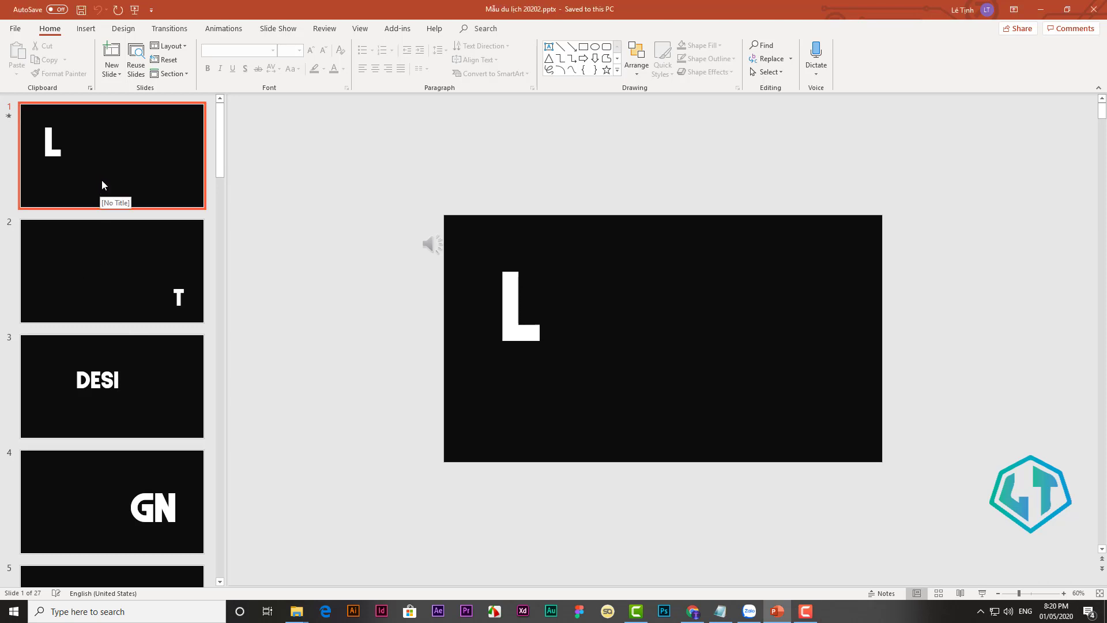
click(623, 330)
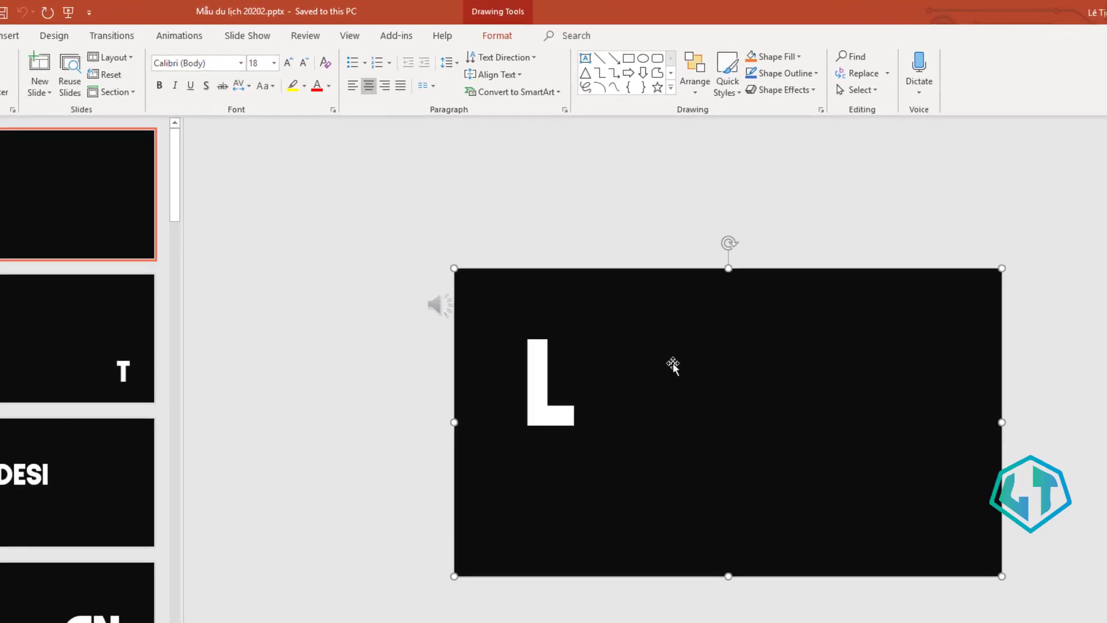
click(491, 34)
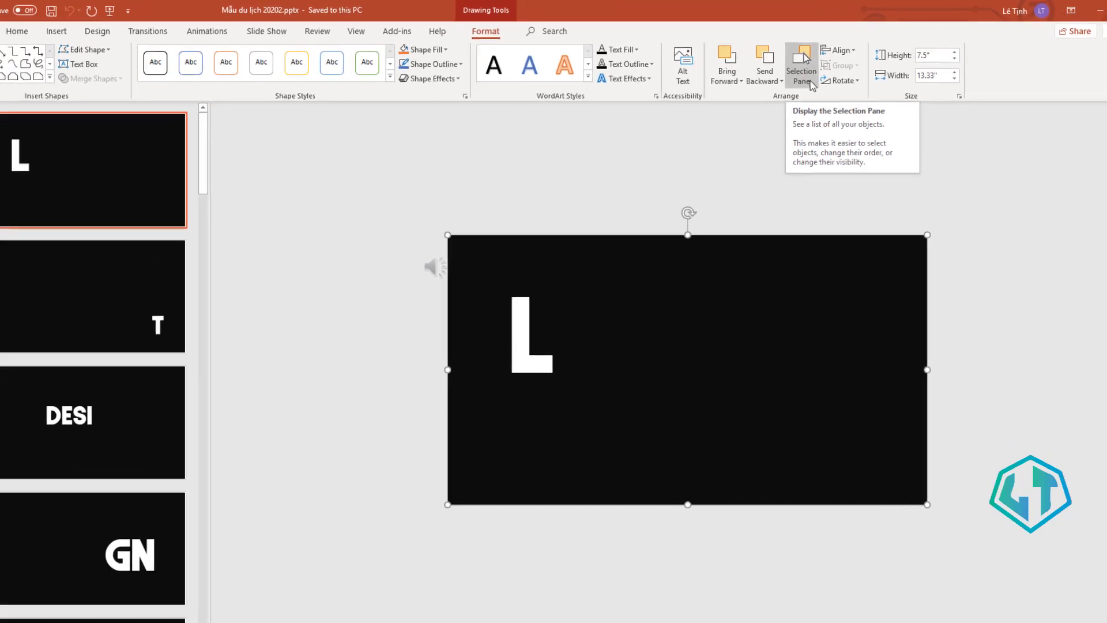
click(774, 73)
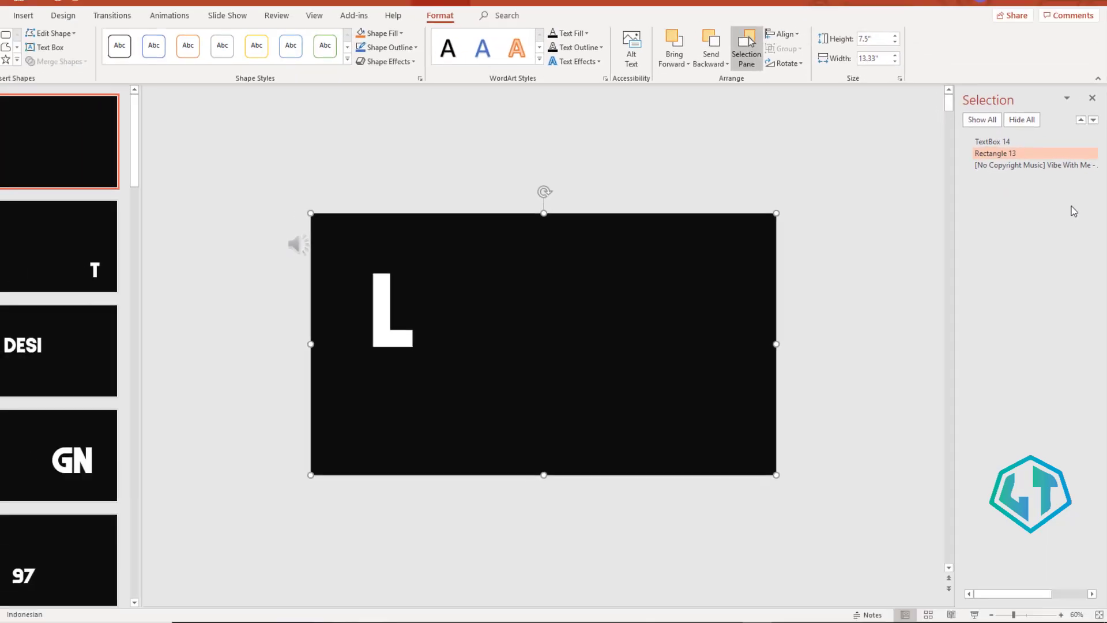
key(Tab)
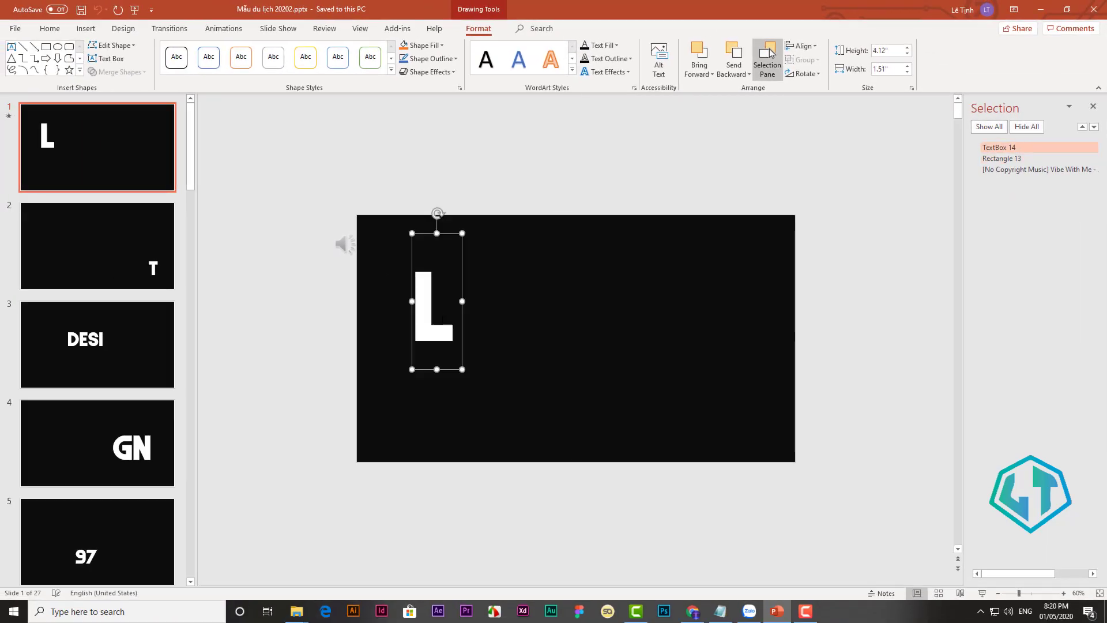
- Edit TextBox 14 and check the font and size of the letter L
key(F2)
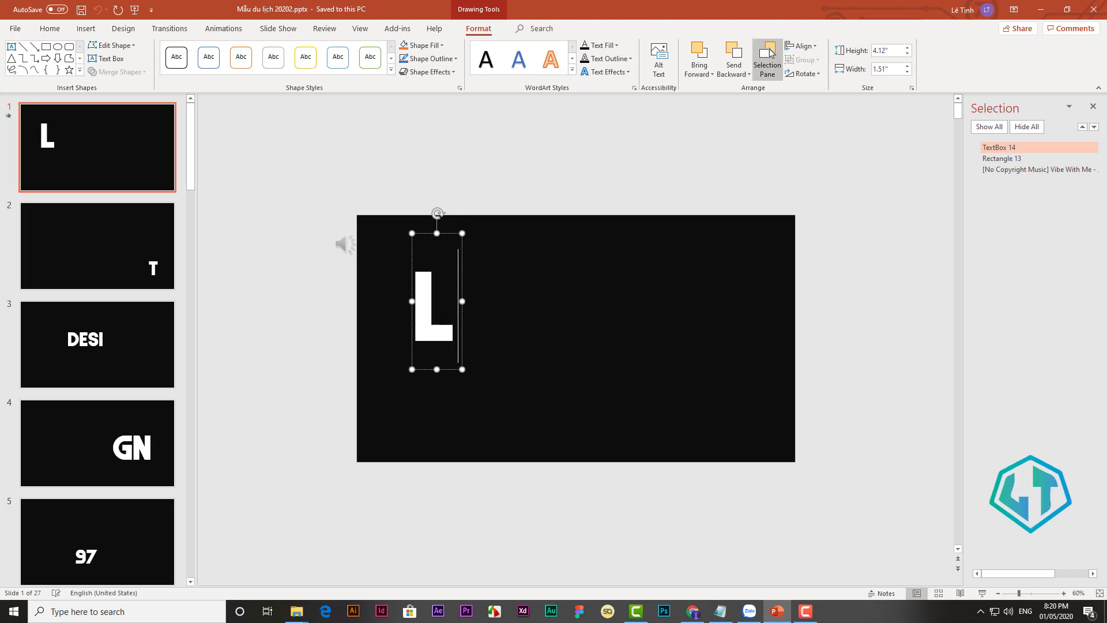
double_click(425, 314)
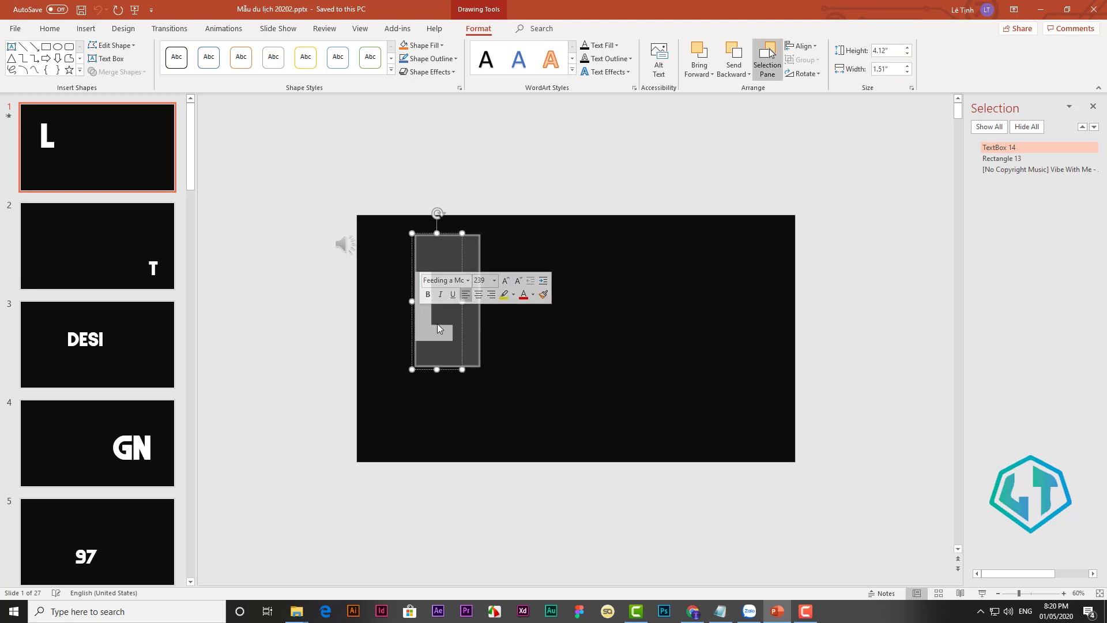
click(494, 280)
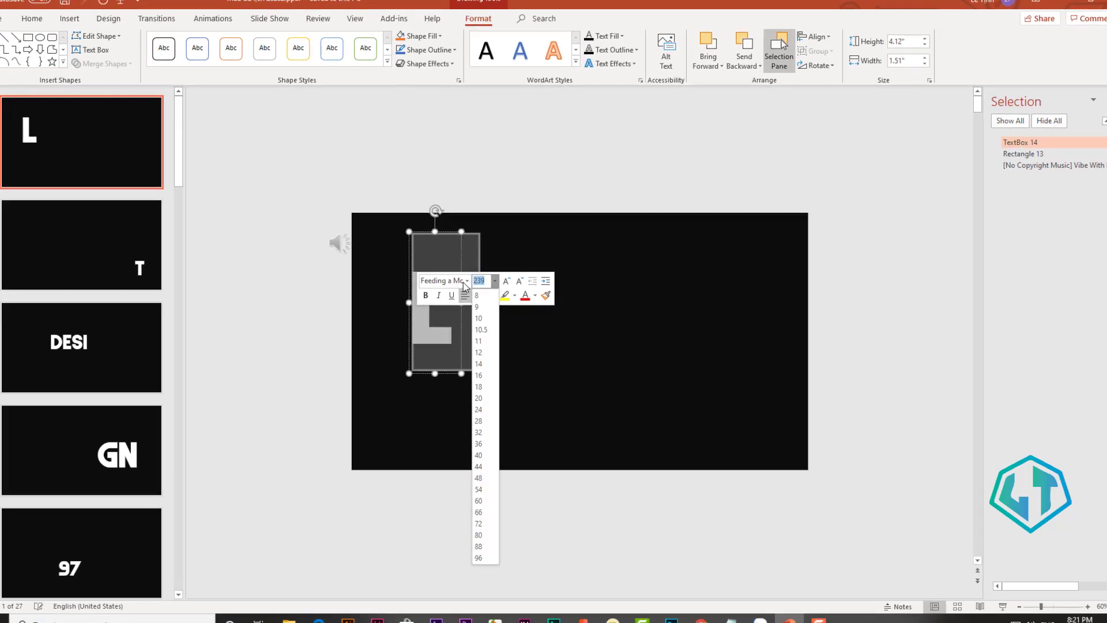
click(459, 280)
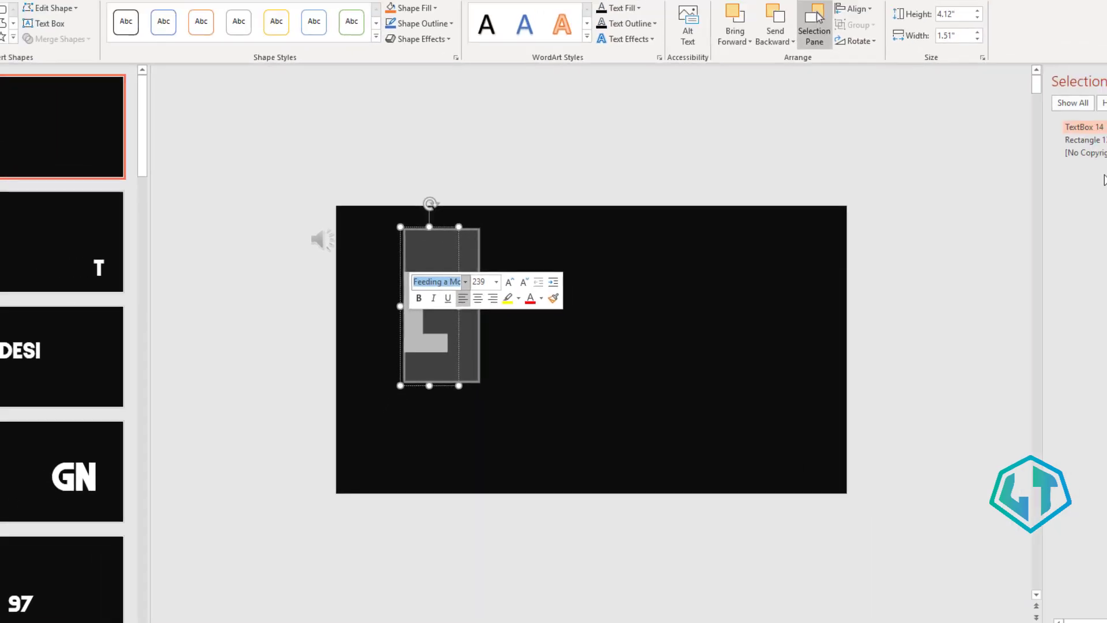
- Preview Rectangle 13's fill colours keeping black, select the music track, then go to slide 2
click(1019, 159)
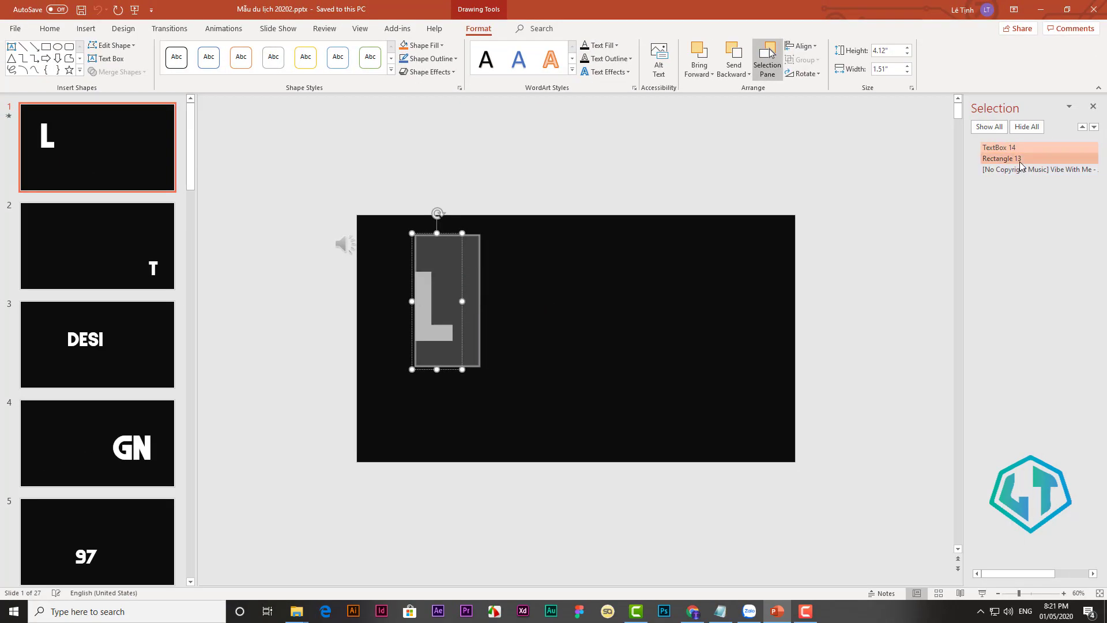
right_click(650, 310)
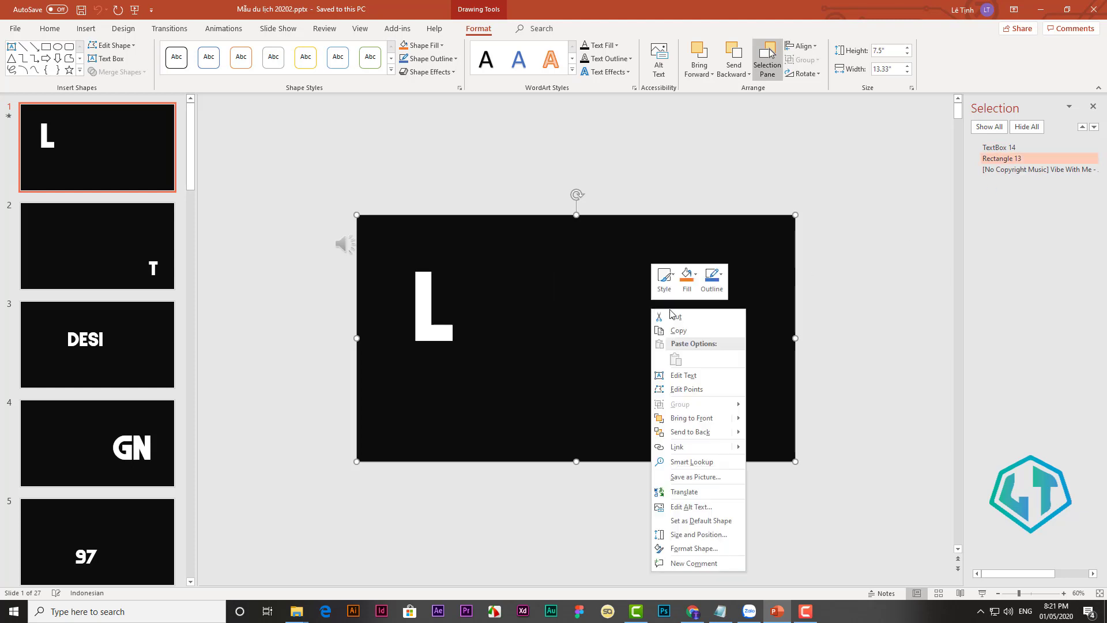
click(687, 277)
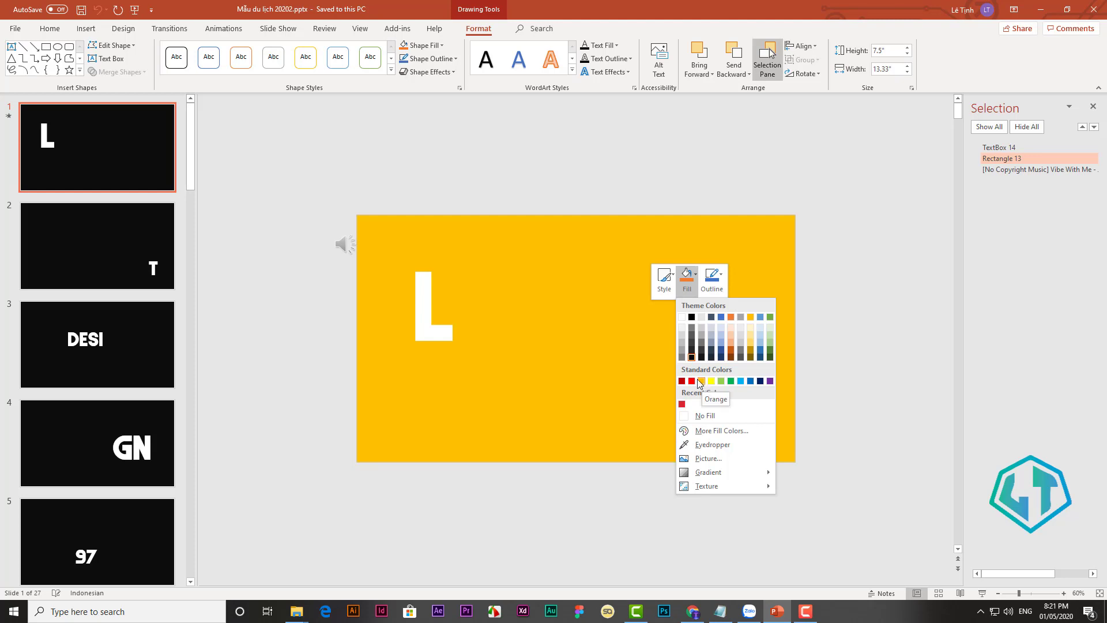
click(512, 321)
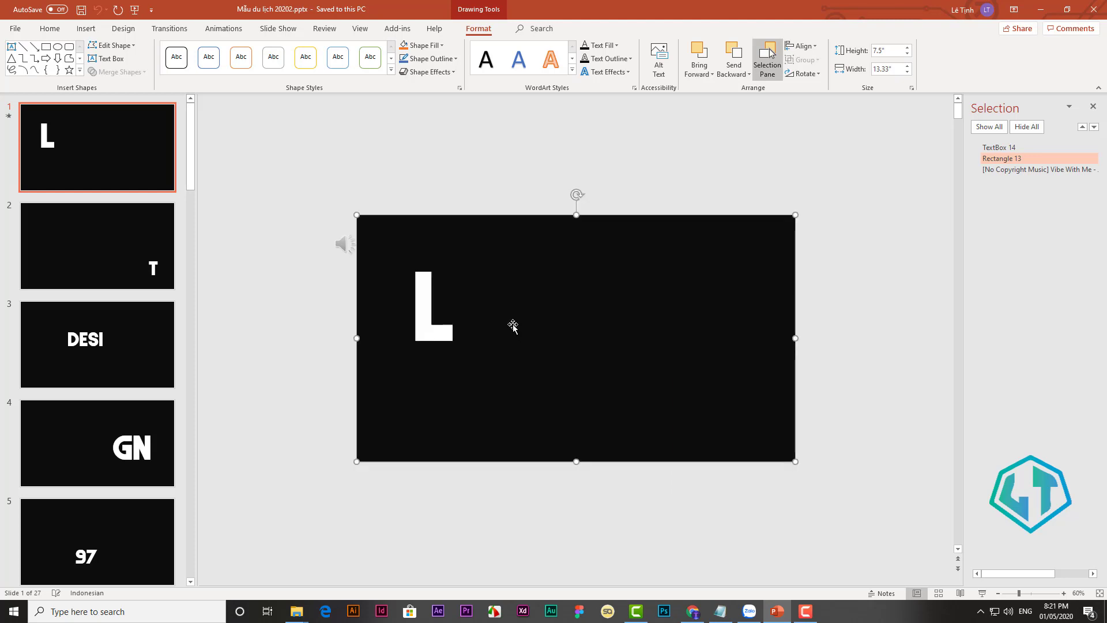
click(1031, 171)
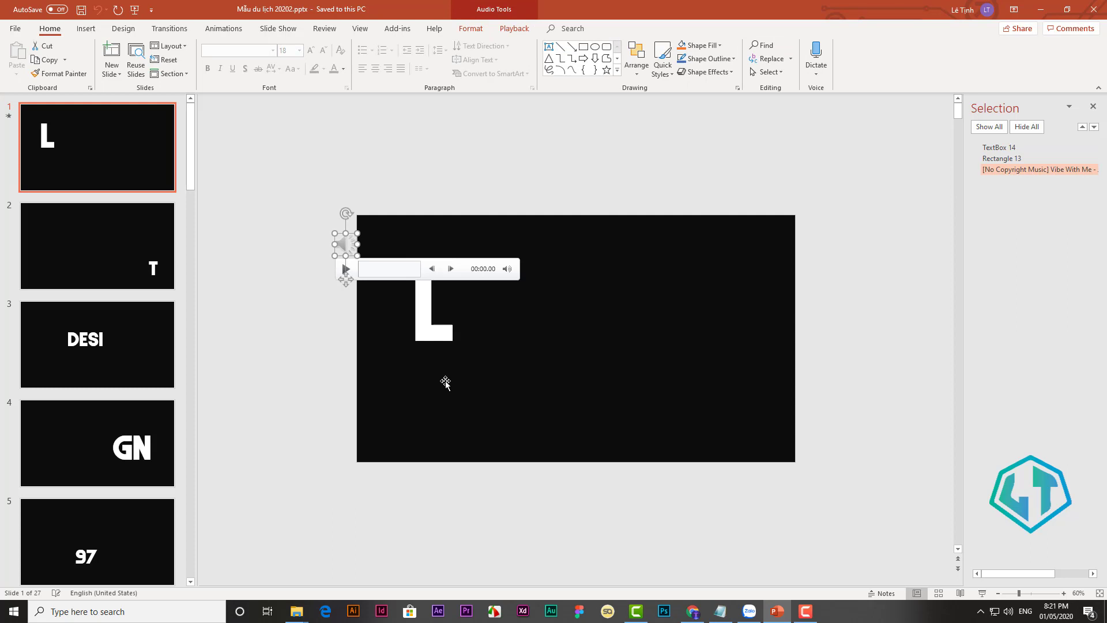
click(99, 273)
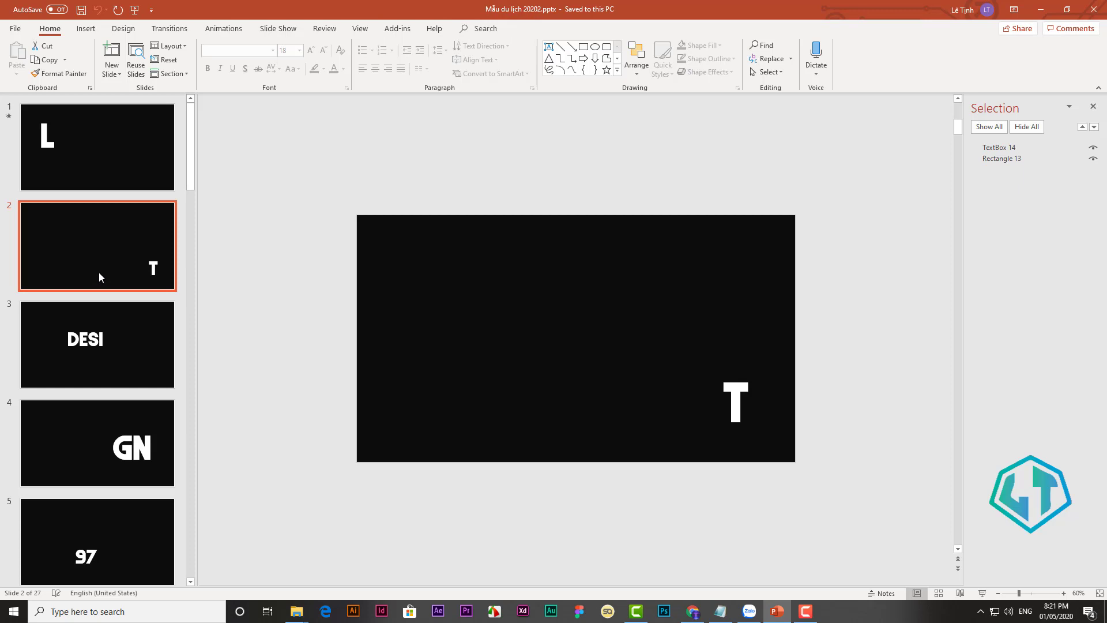
- Look over slide 3's DESI text and slide 4's GN in the thumbnails
click(107, 320)
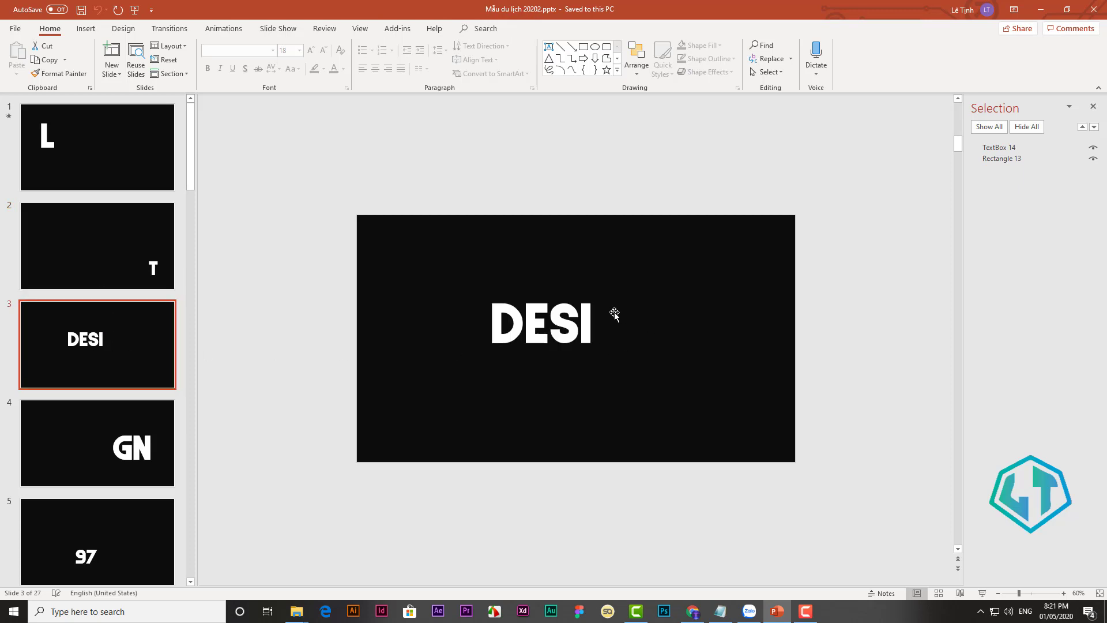
click(550, 322)
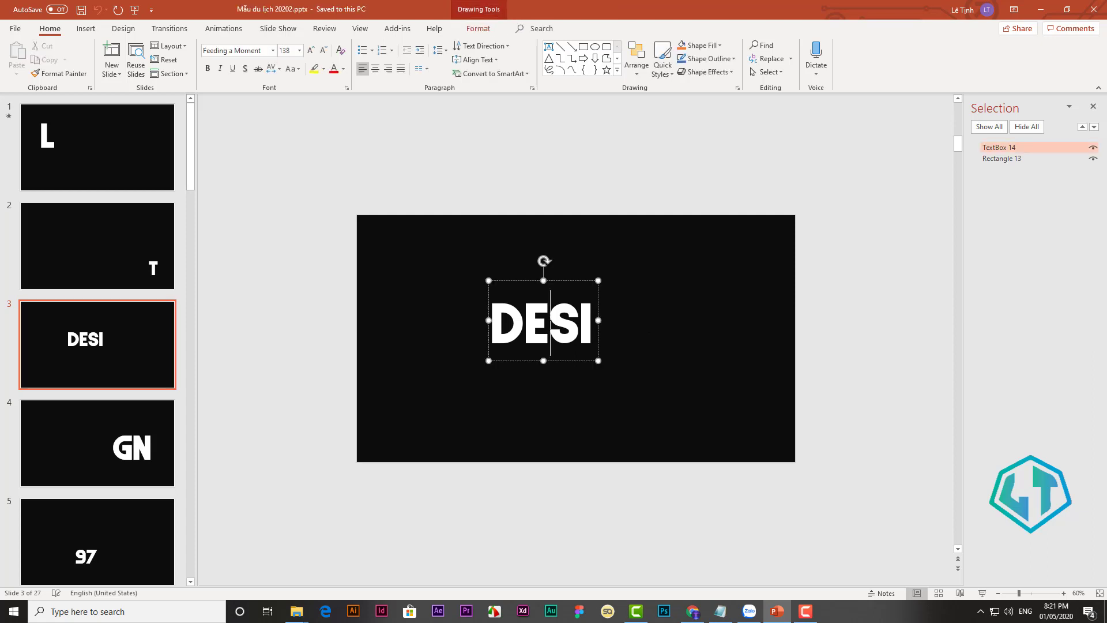
click(133, 443)
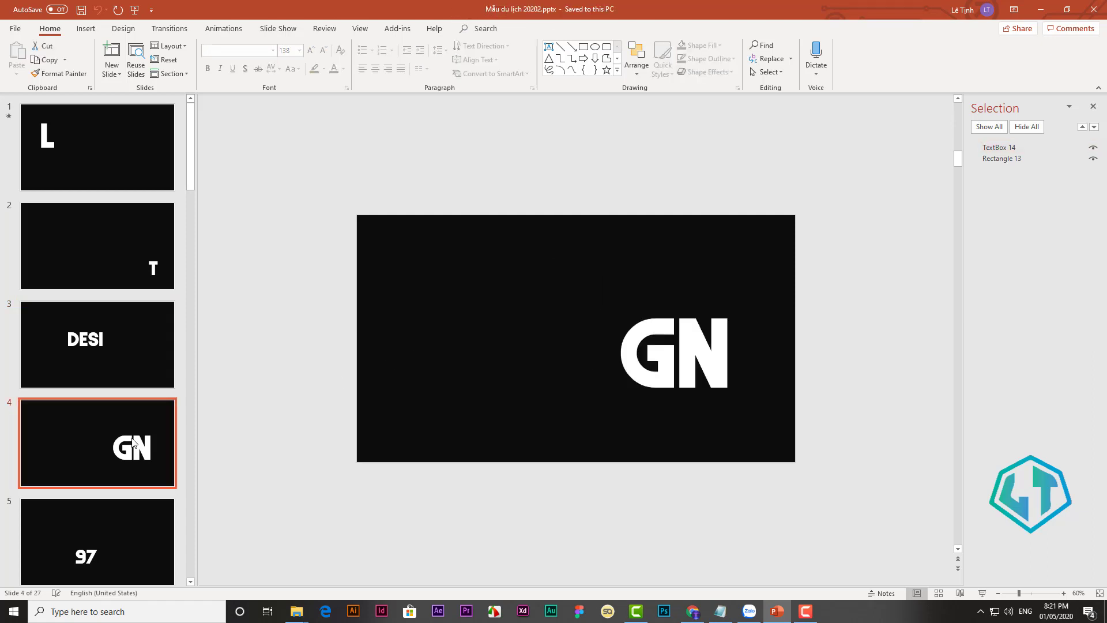
scroll(98, 393, down, 2)
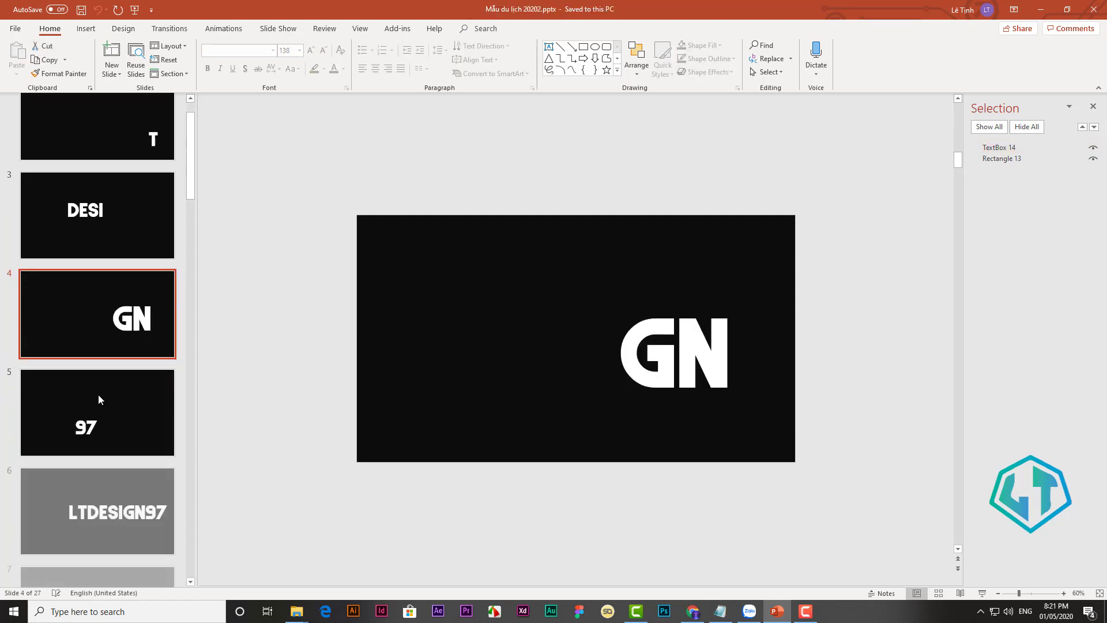
scroll(98, 393, down, 1)
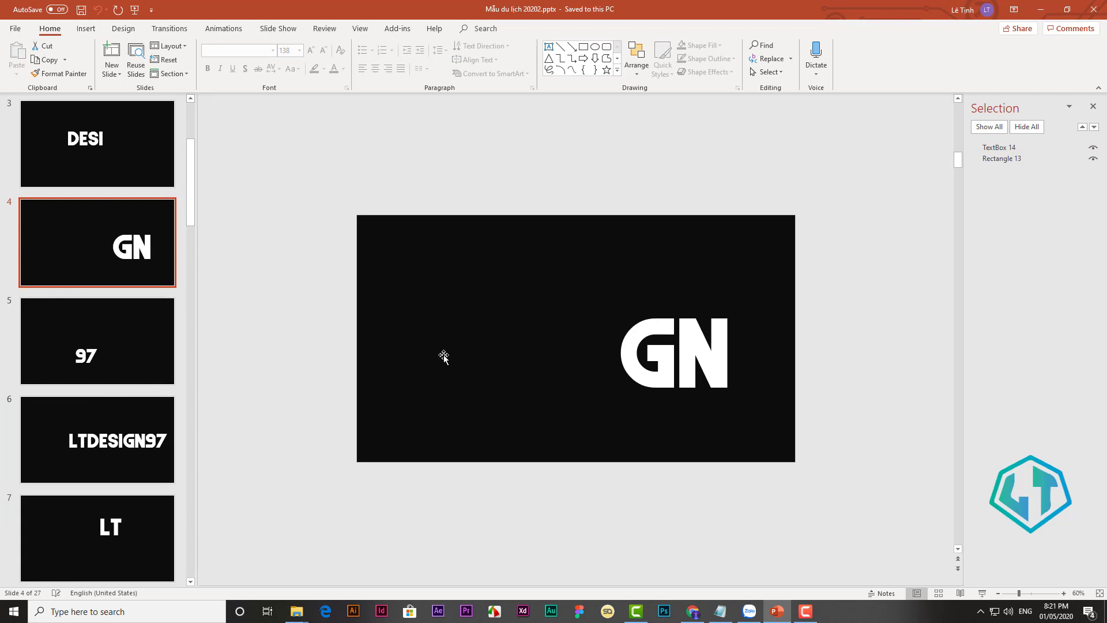
scroll(444, 356, down, 4)
scroll(104, 387, down, 3)
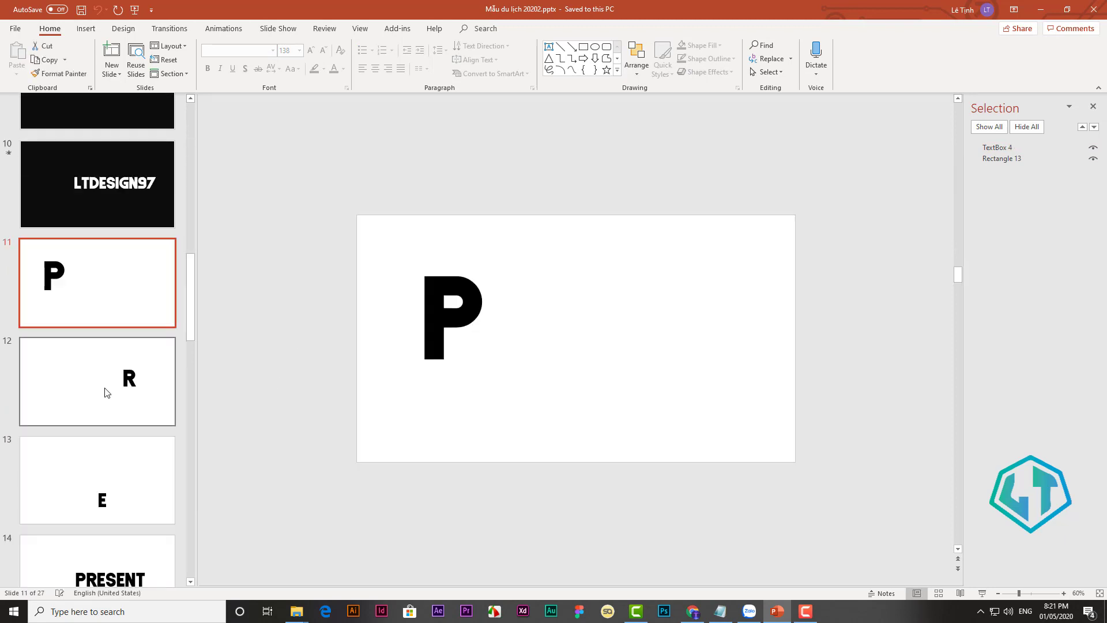
scroll(104, 383, up, 3)
scroll(105, 379, up, 2)
- Open slide 6 and select, then deselect, its LTDESIGN97 text
click(98, 291)
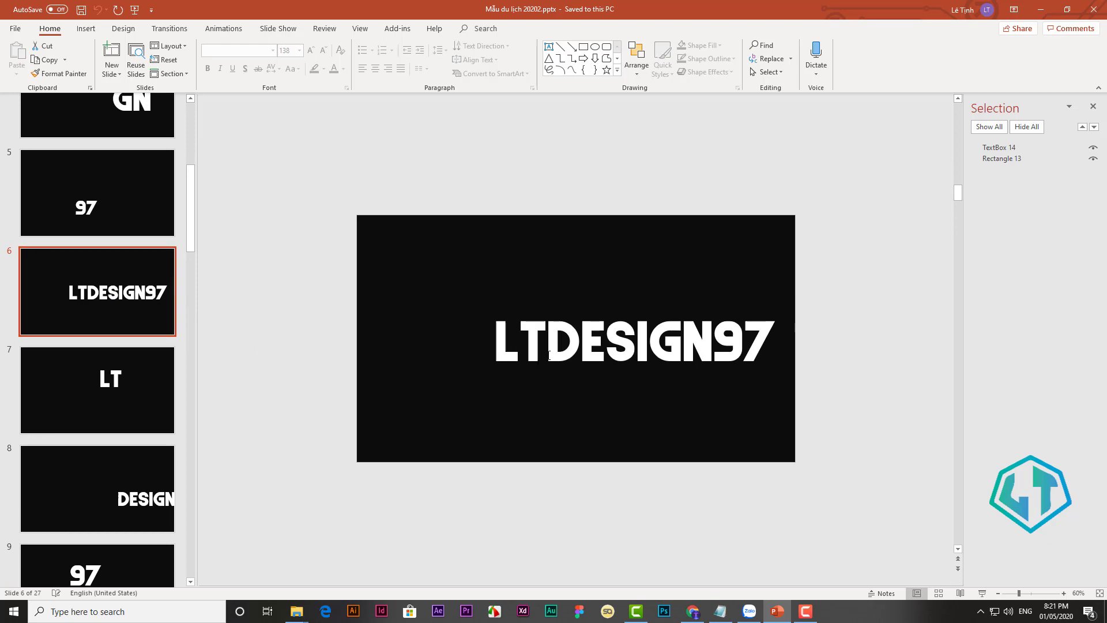
click(556, 343)
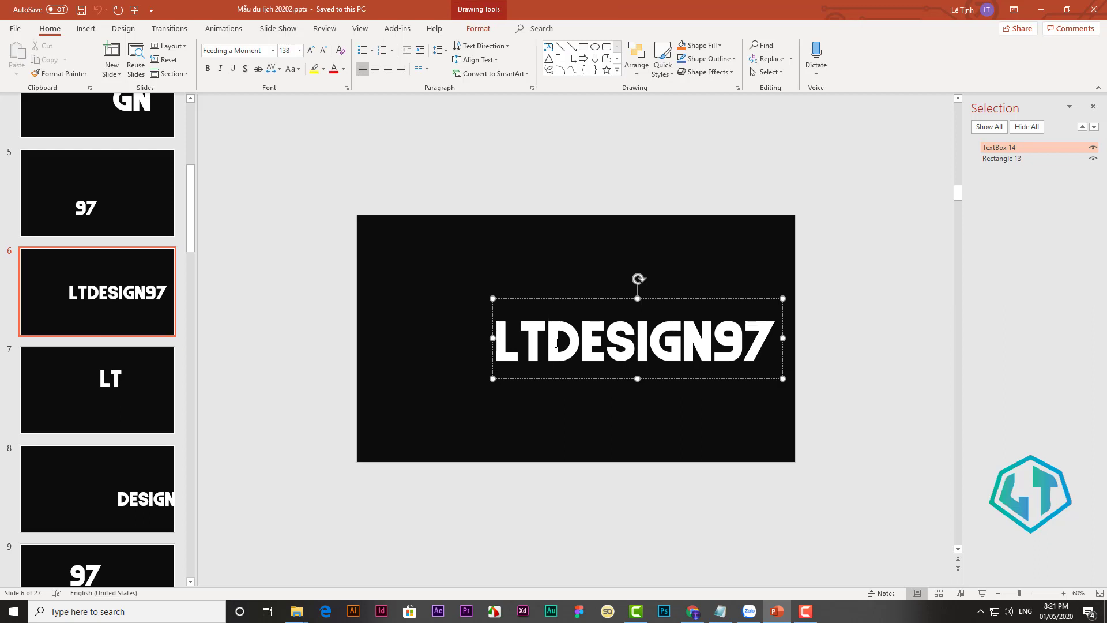
click(3, 256)
scroll(3, 256, down, 3)
scroll(3, 256, down, 3)
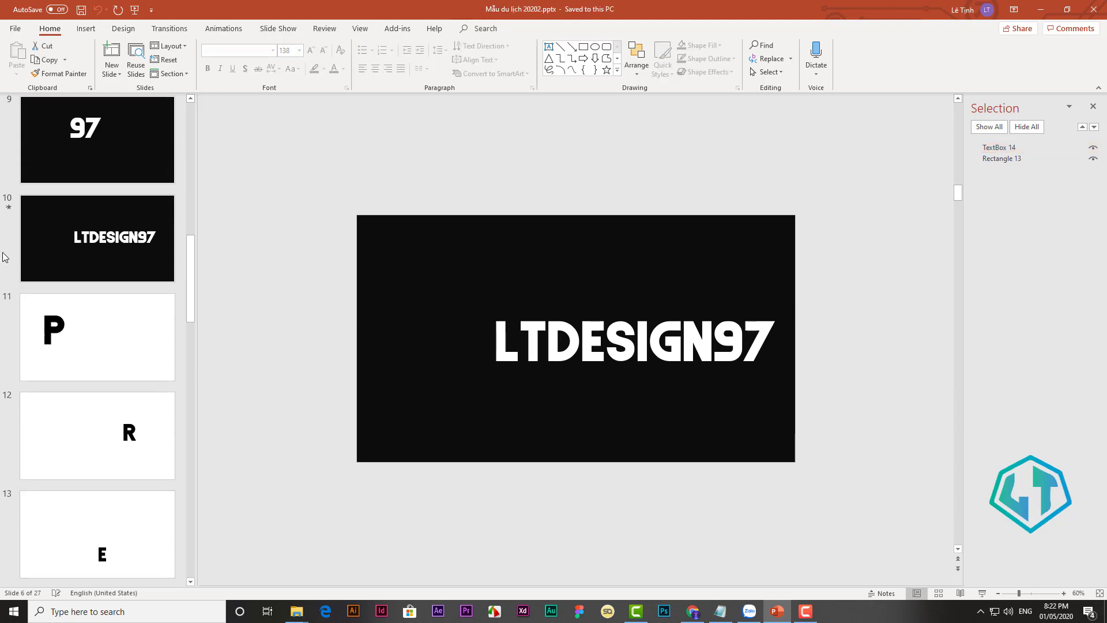
scroll(3, 257, down, 3)
scroll(2, 257, down, 5)
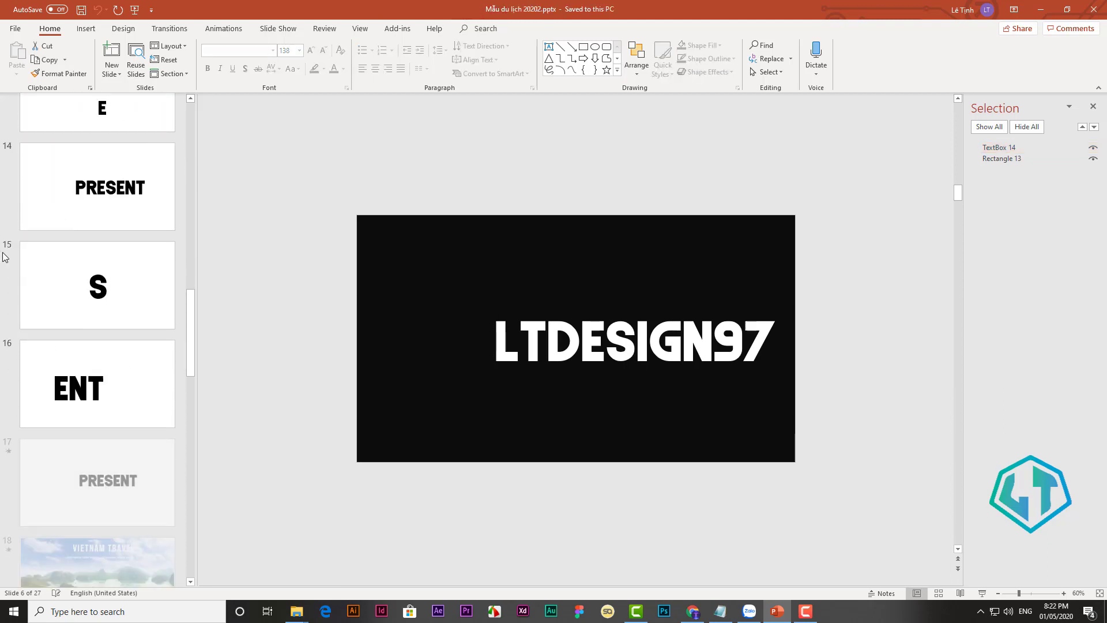
- Move past slide 17 (PRESENT) to the Vietnam Travel slide
click(73, 445)
click(101, 514)
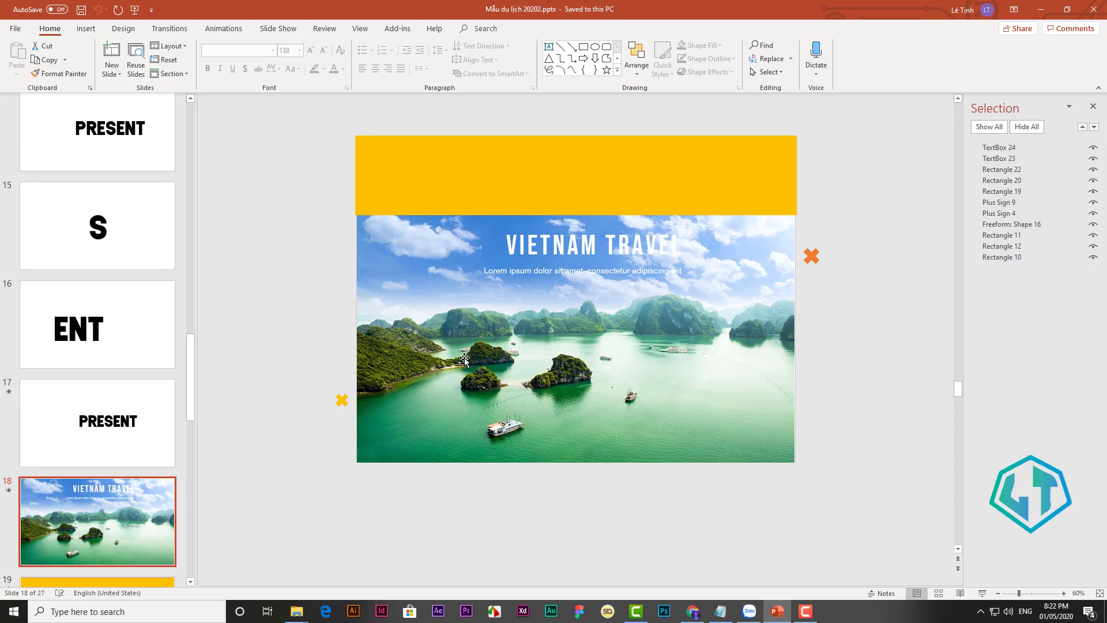
scroll(283, 363, down, 3)
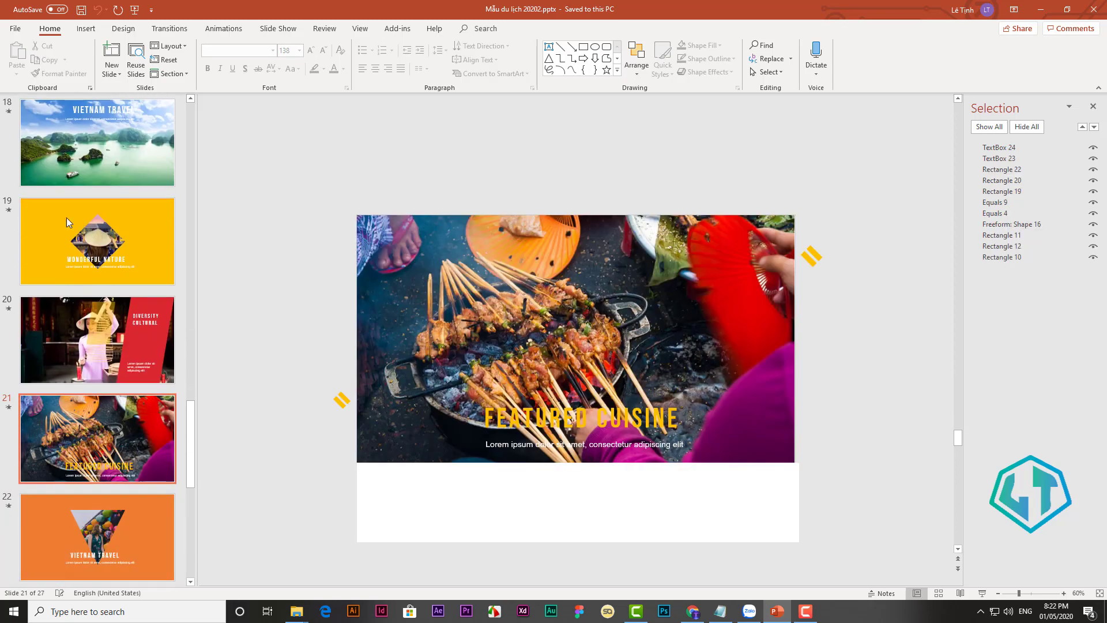
click(85, 164)
scroll(504, 420, up, 3)
click(101, 449)
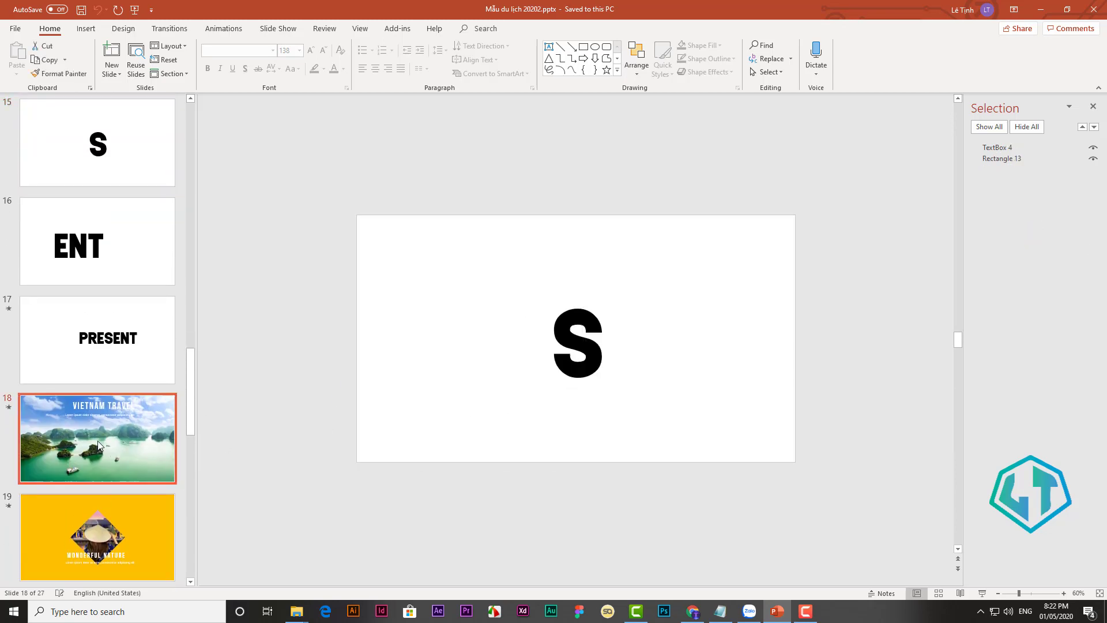
scroll(293, 468, down, 1)
mouse_move(297, 611)
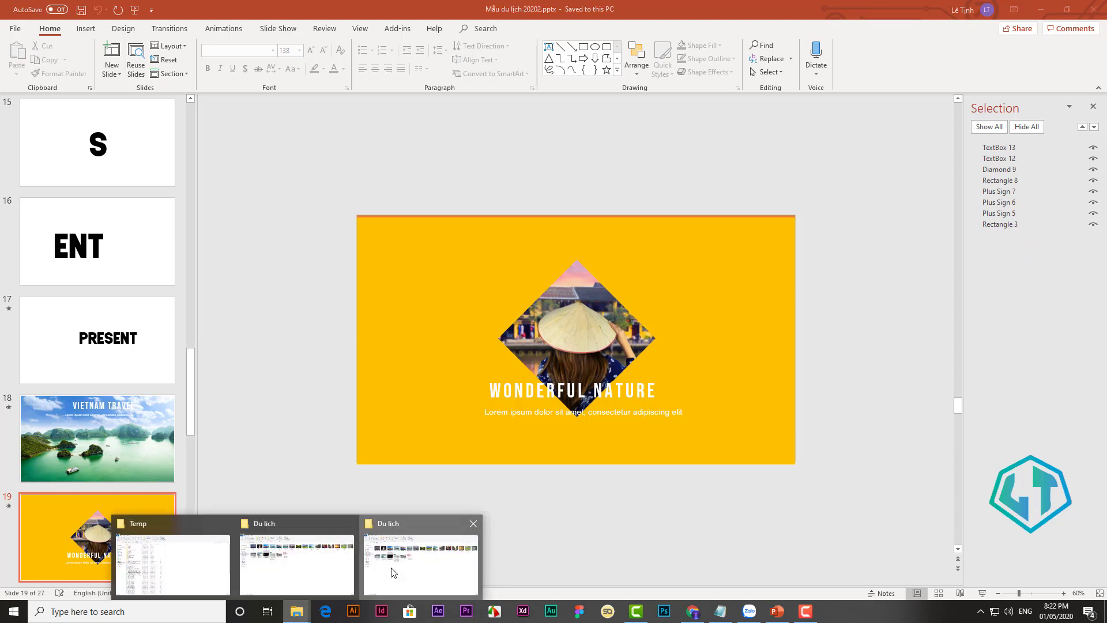
- Hide all objects on the Vietnam Travel slide, leaving only the bay background photo
click(392, 559)
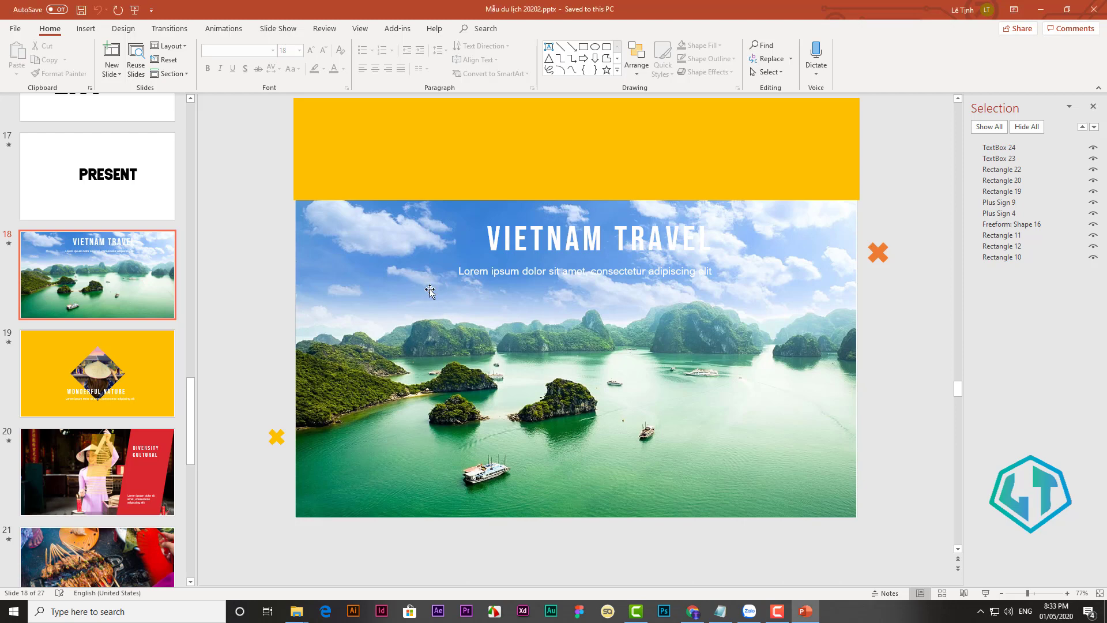
click(1030, 127)
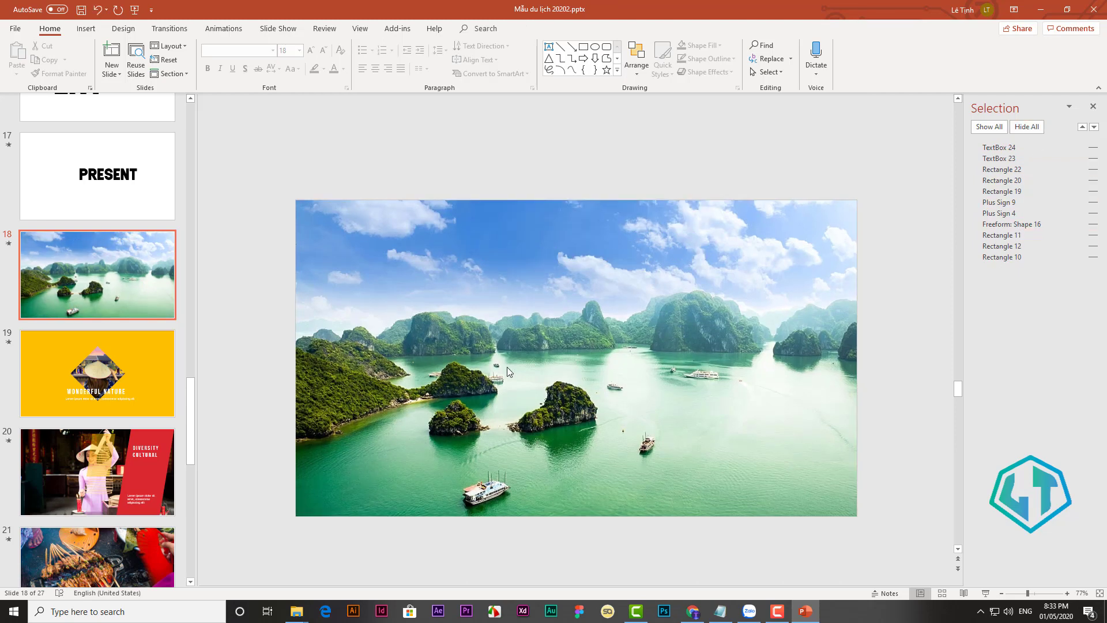
right_click(525, 301)
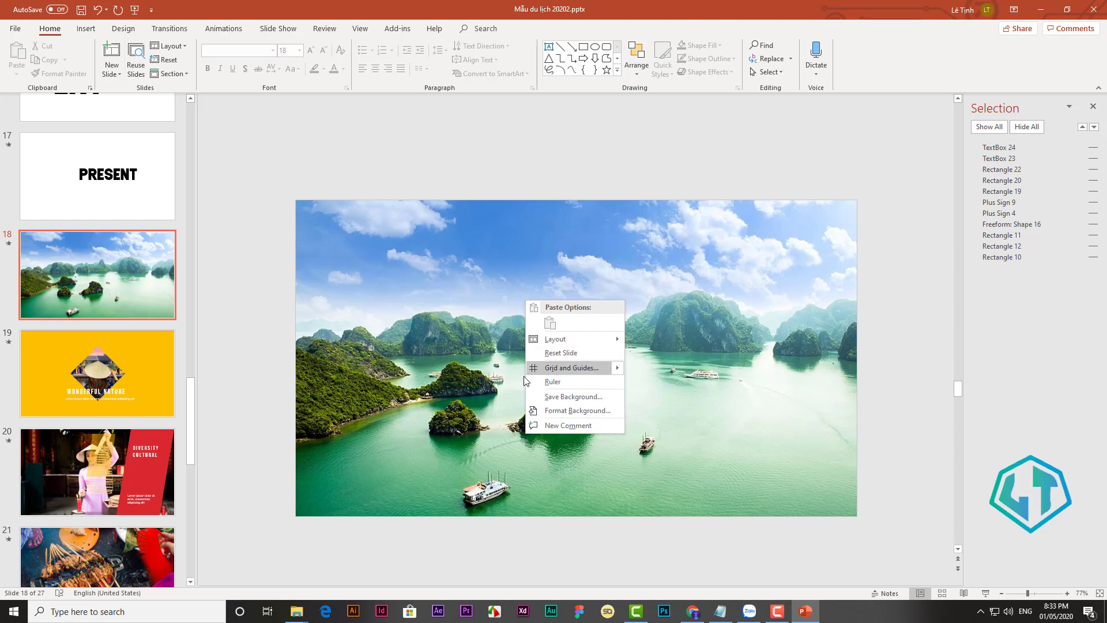
- Set slide 18's background to the flower-field photo from Desktop > Du lich
click(559, 410)
click(985, 257)
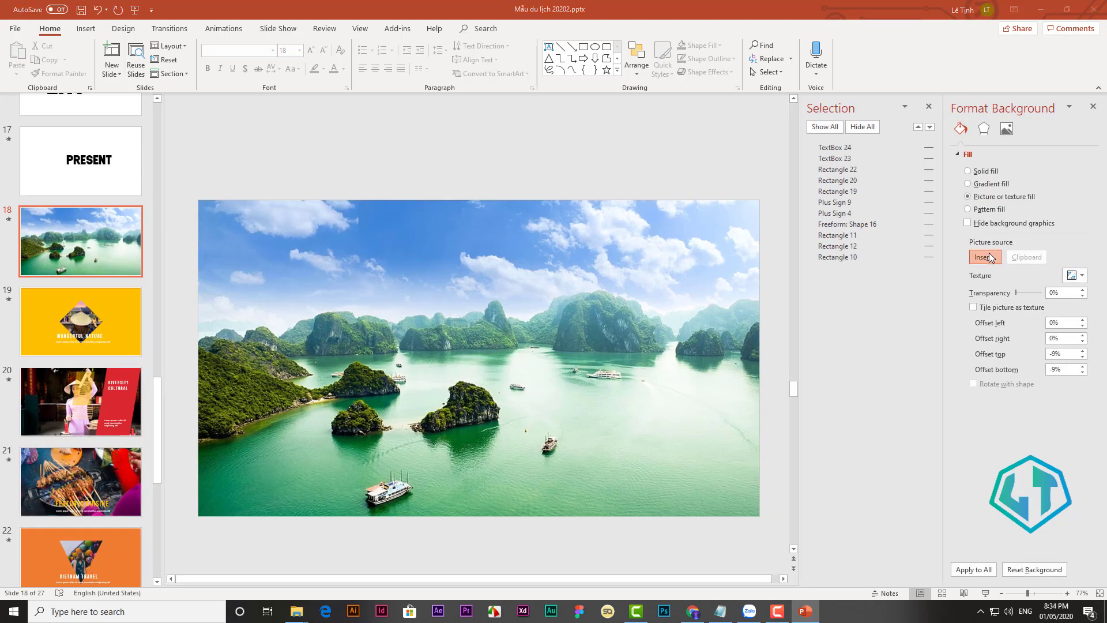
click(456, 295)
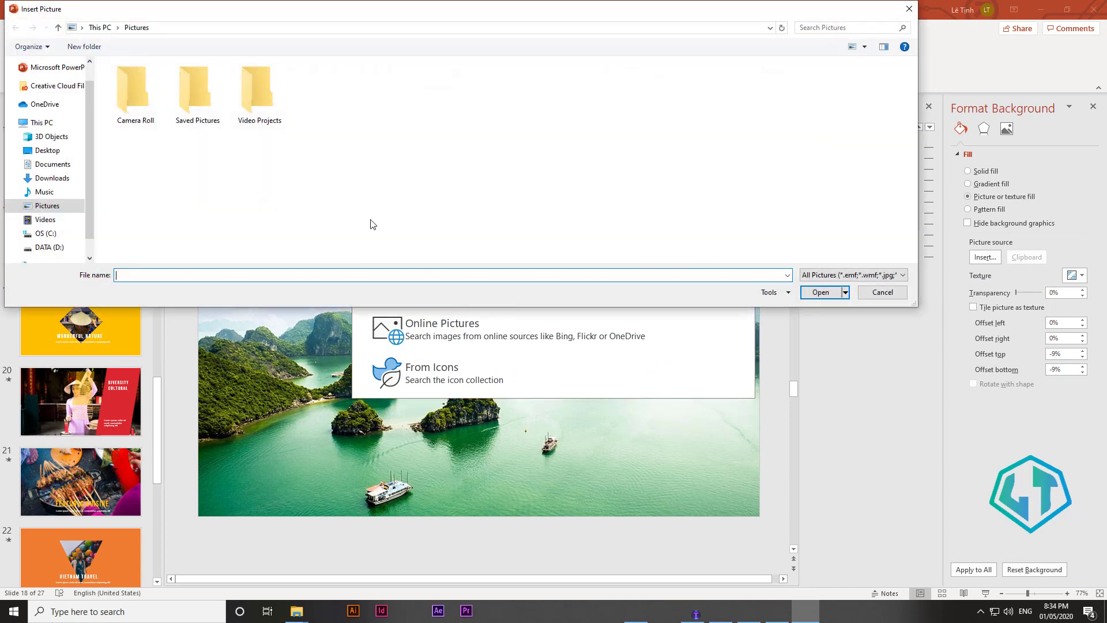
click(47, 150)
double_click(168, 109)
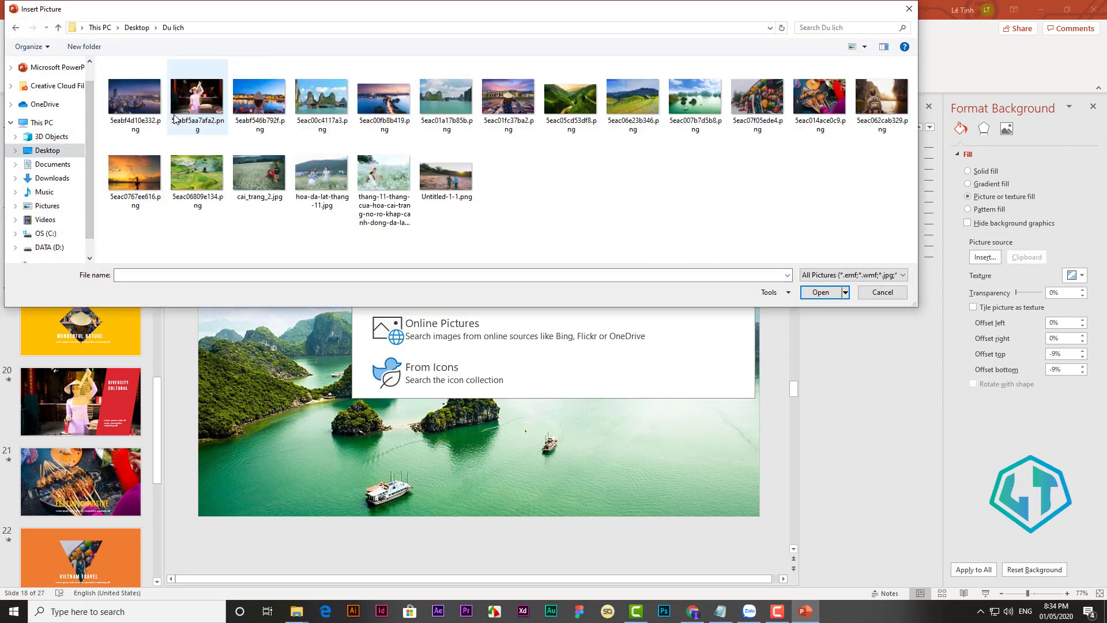
mouse_move(384, 173)
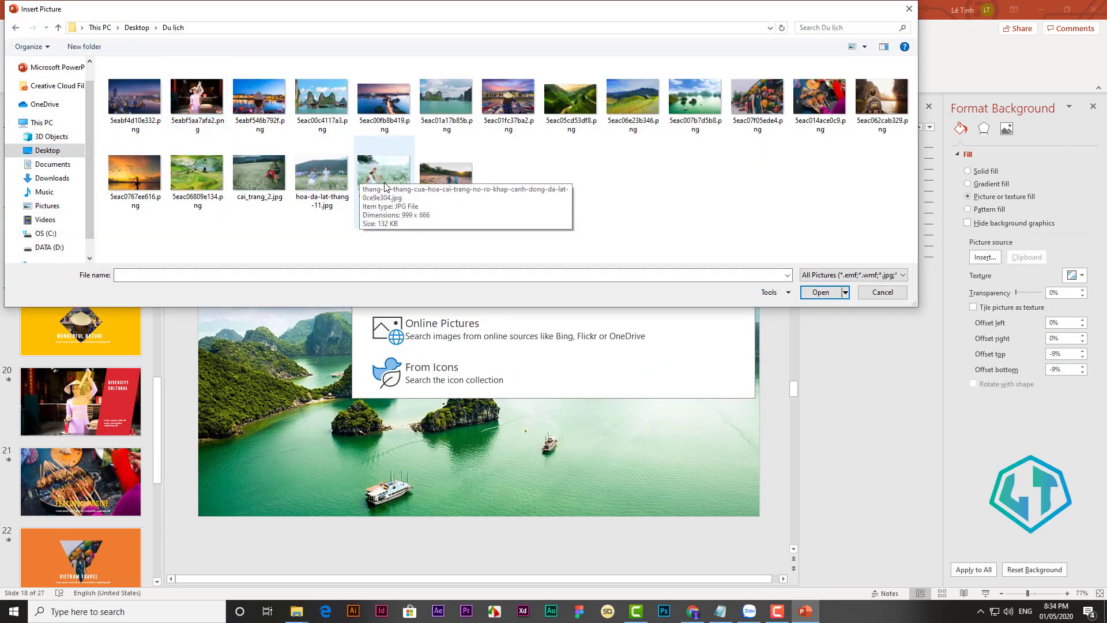
click(386, 171)
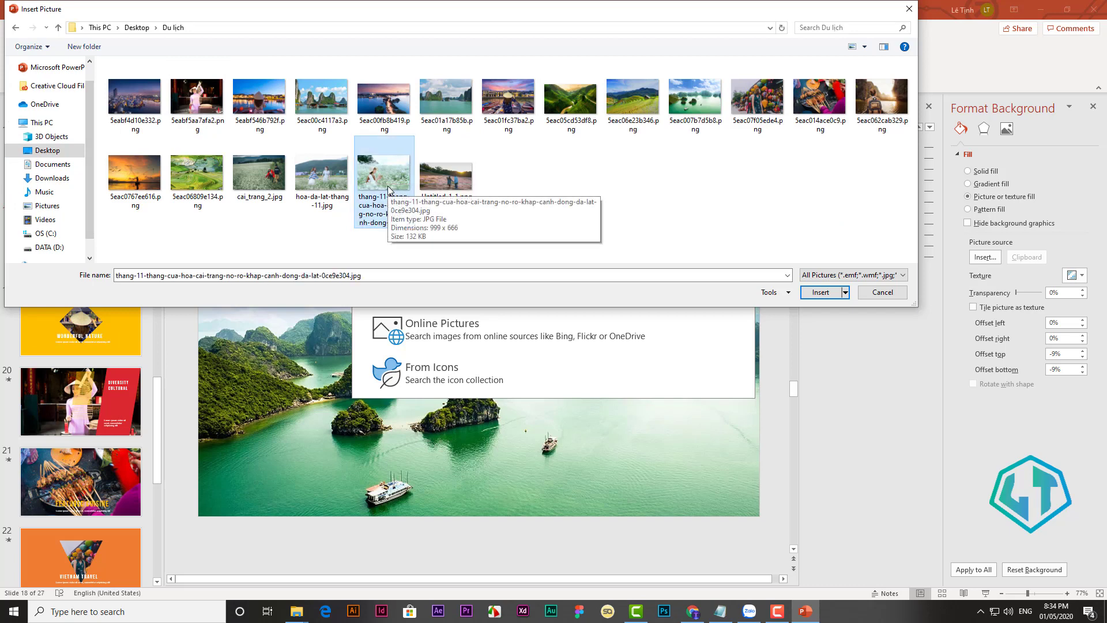
double_click(387, 186)
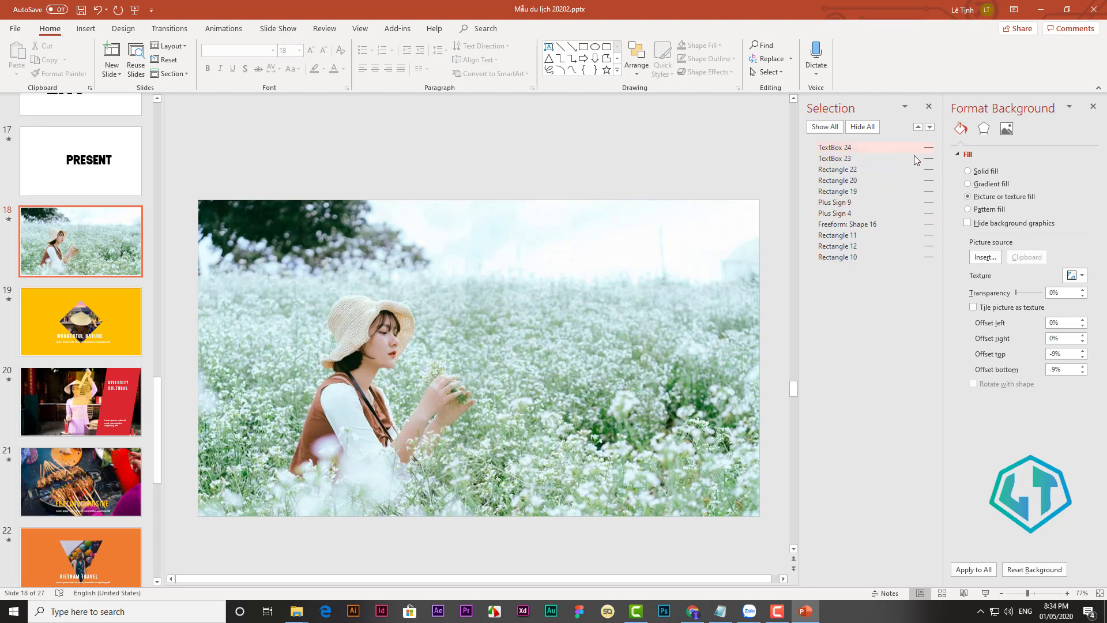
- Unhide the yellow Rectangle 10 and fill it green
click(927, 257)
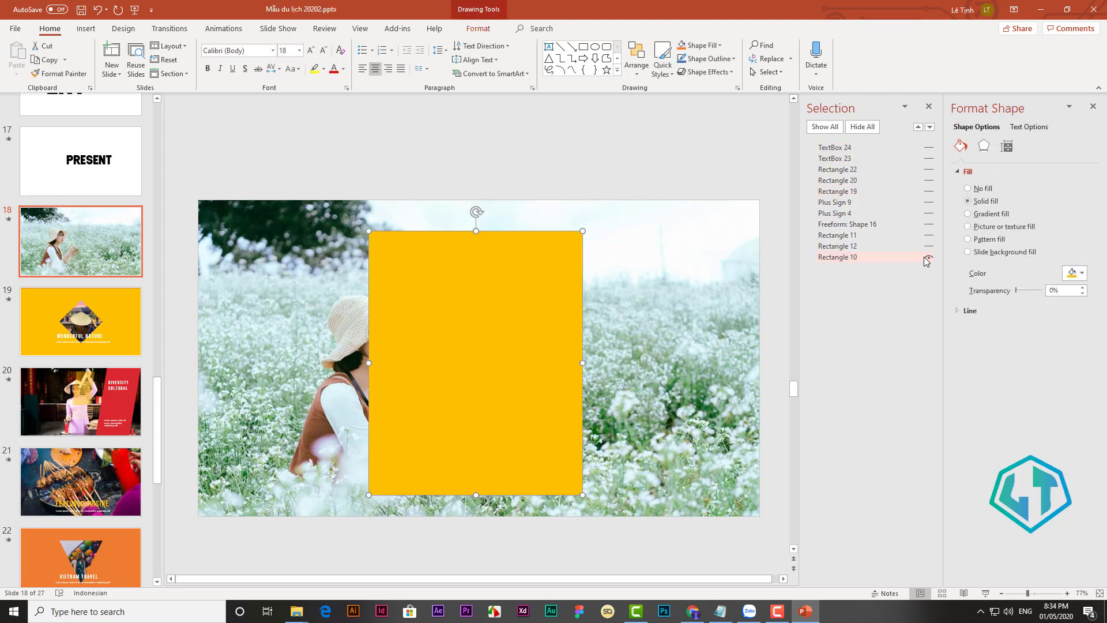
right_click(535, 289)
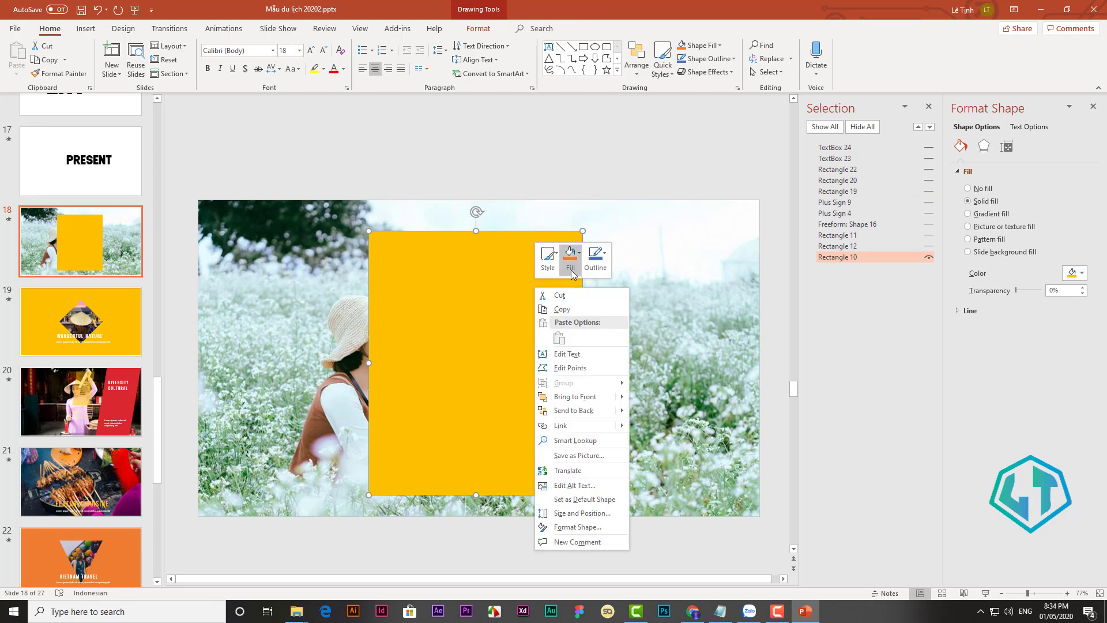
click(572, 271)
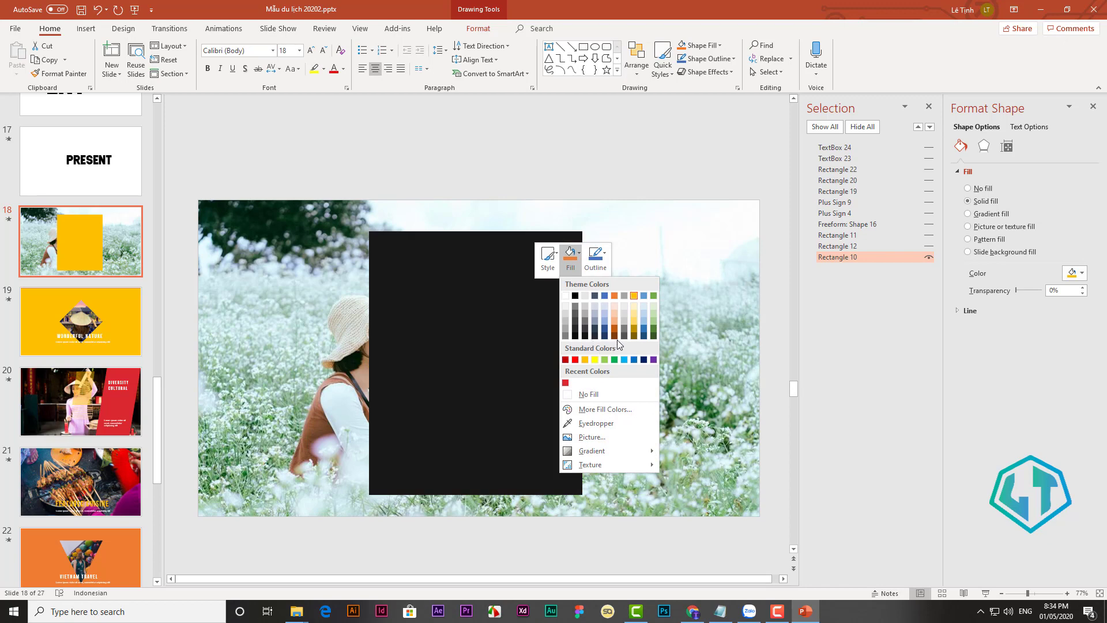
click(653, 330)
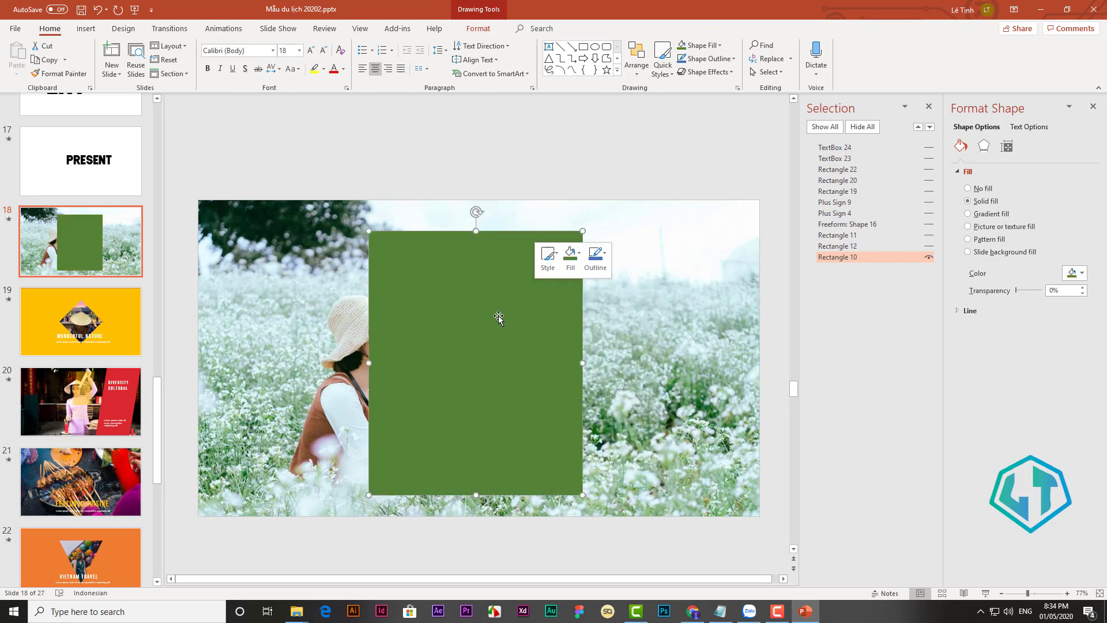
- Unhide Rectangles 12 and 11, Freeform 16, Plus Signs 4 and 9, and Rectangle 19
click(928, 247)
click(929, 236)
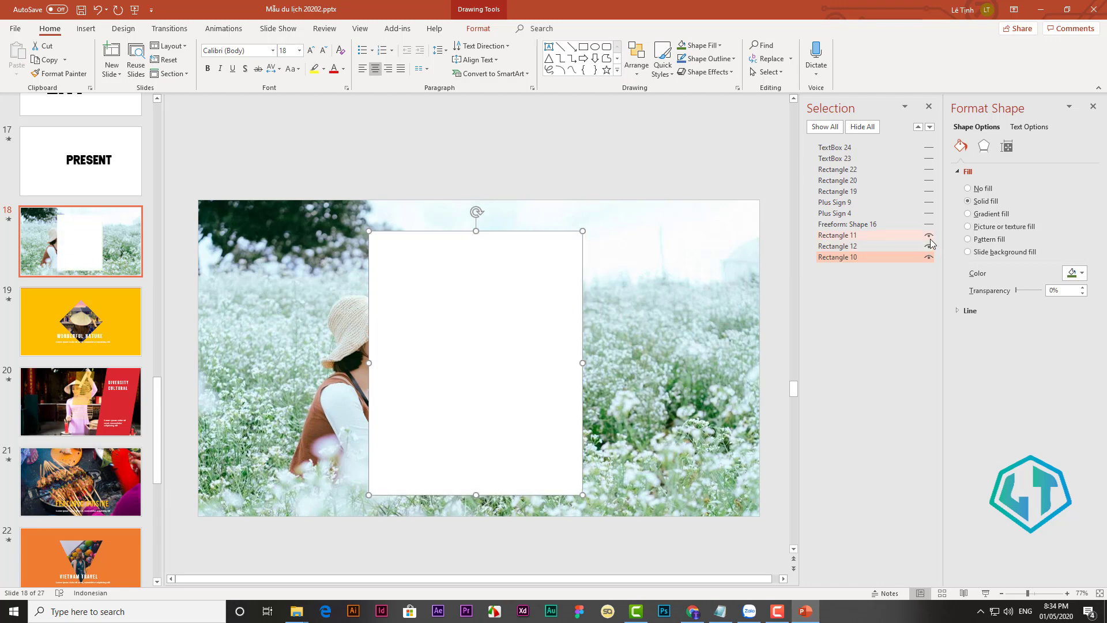
click(929, 224)
click(928, 213)
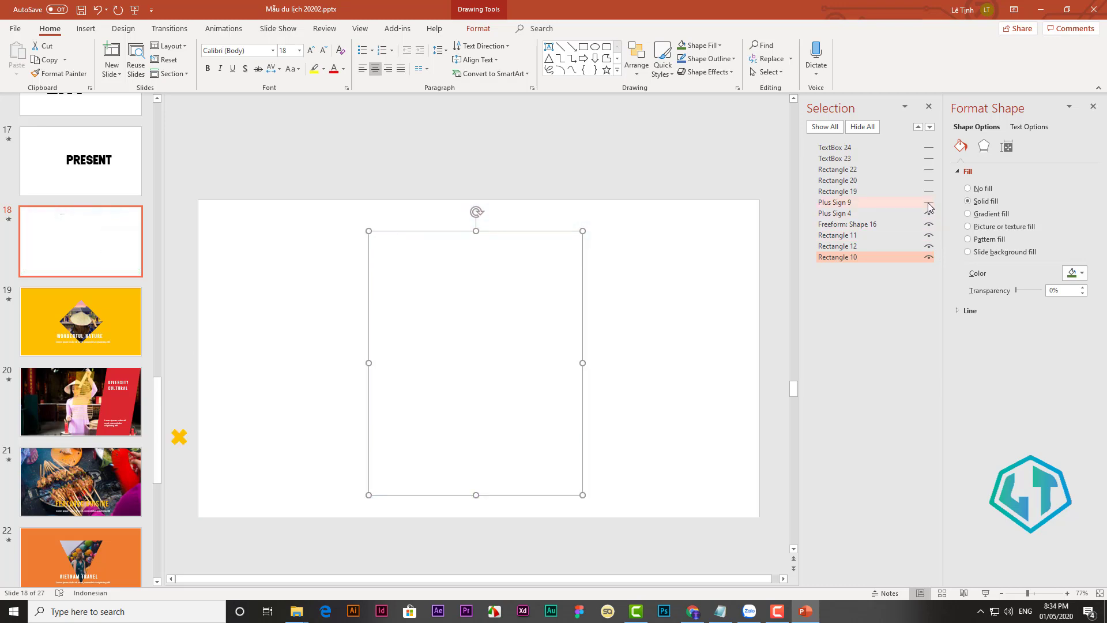
click(928, 202)
click(928, 191)
- Recolour the orange cross Plus Sign 9 blue
click(779, 253)
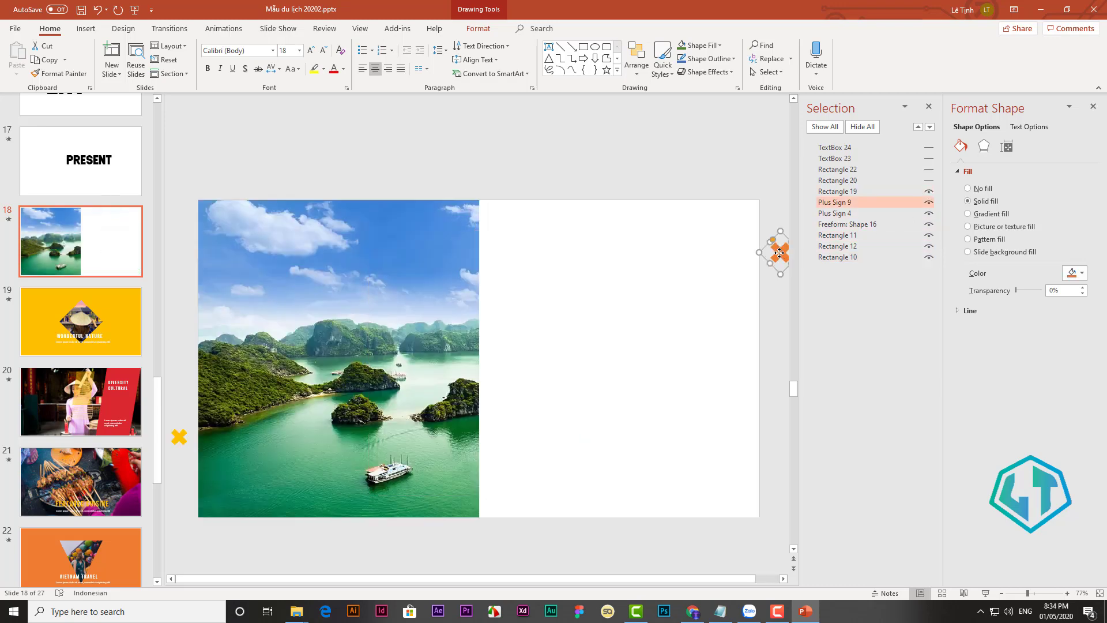
right_click(779, 253)
click(815, 236)
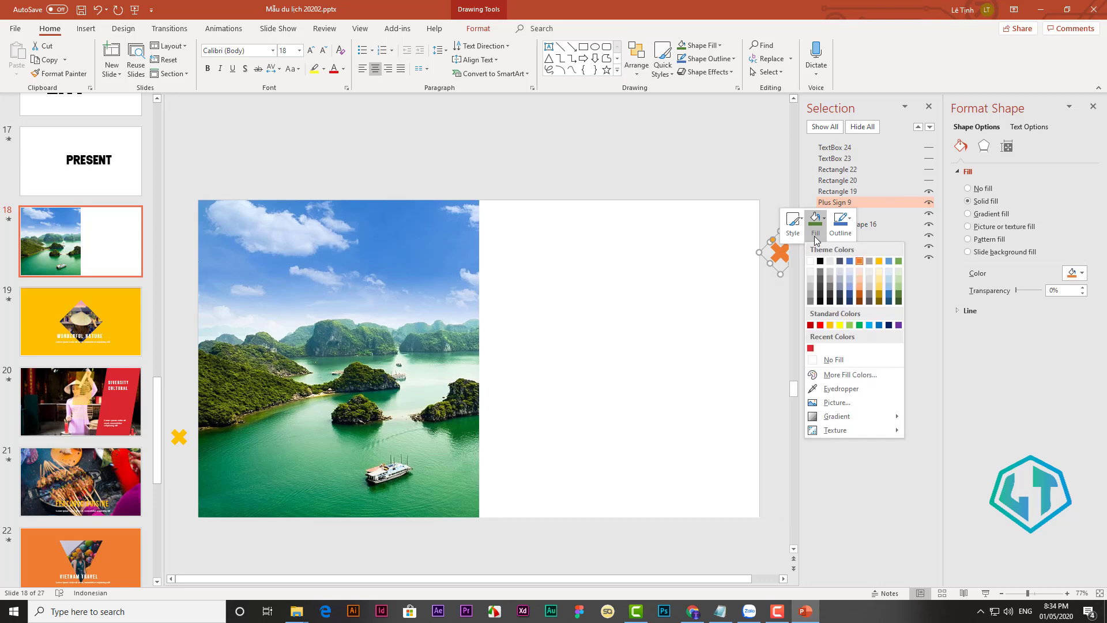
click(889, 260)
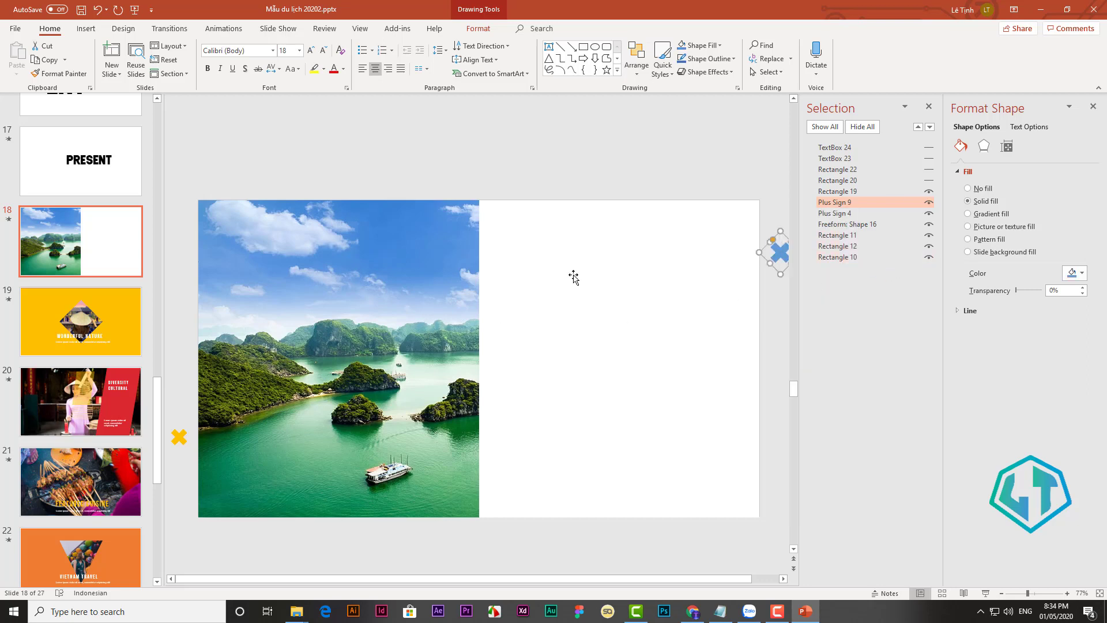
click(929, 191)
click(929, 192)
- Start replacing the left bay photo with a picture fill from a file
click(383, 293)
right_click(383, 293)
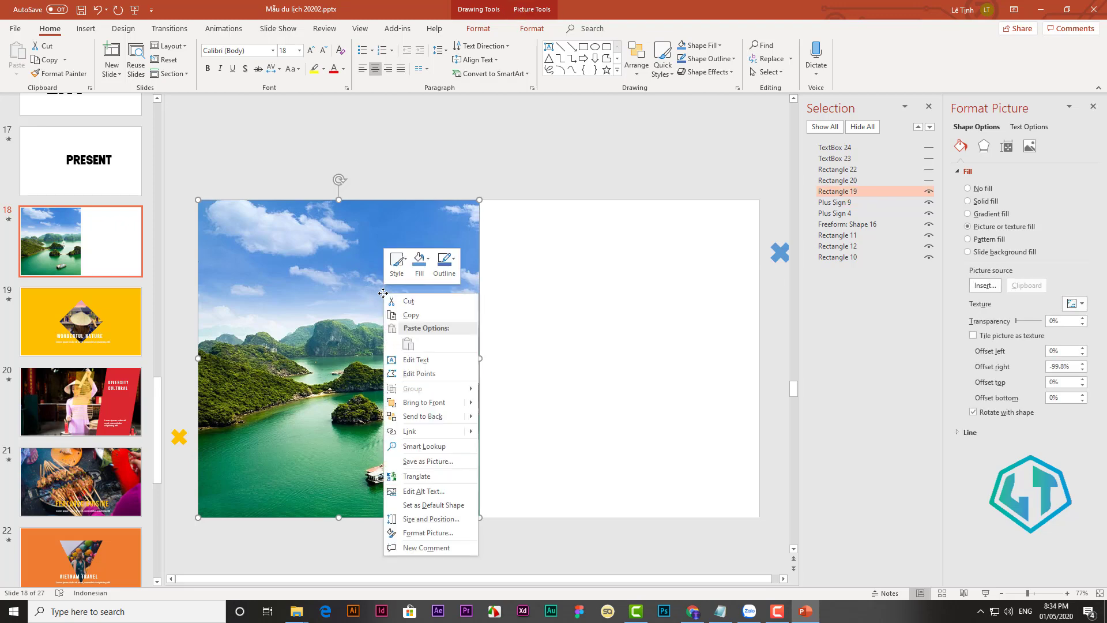
click(416, 278)
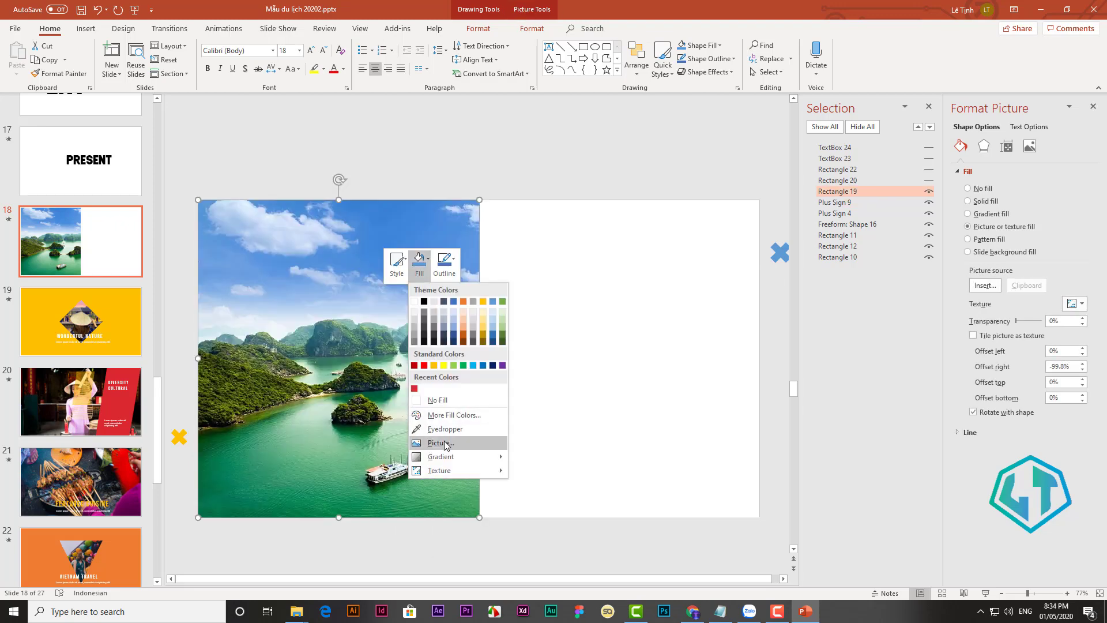
click(445, 443)
click(527, 287)
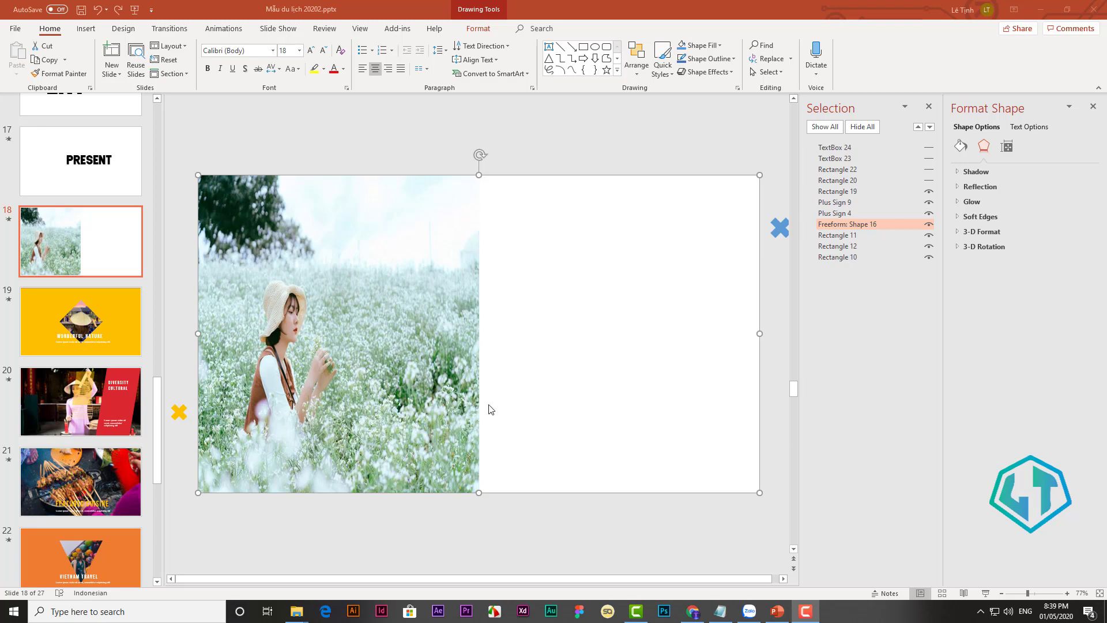
- Crop the flower-field photo to Fill, shifting it right and enlarging it toward the top-right
click(374, 342)
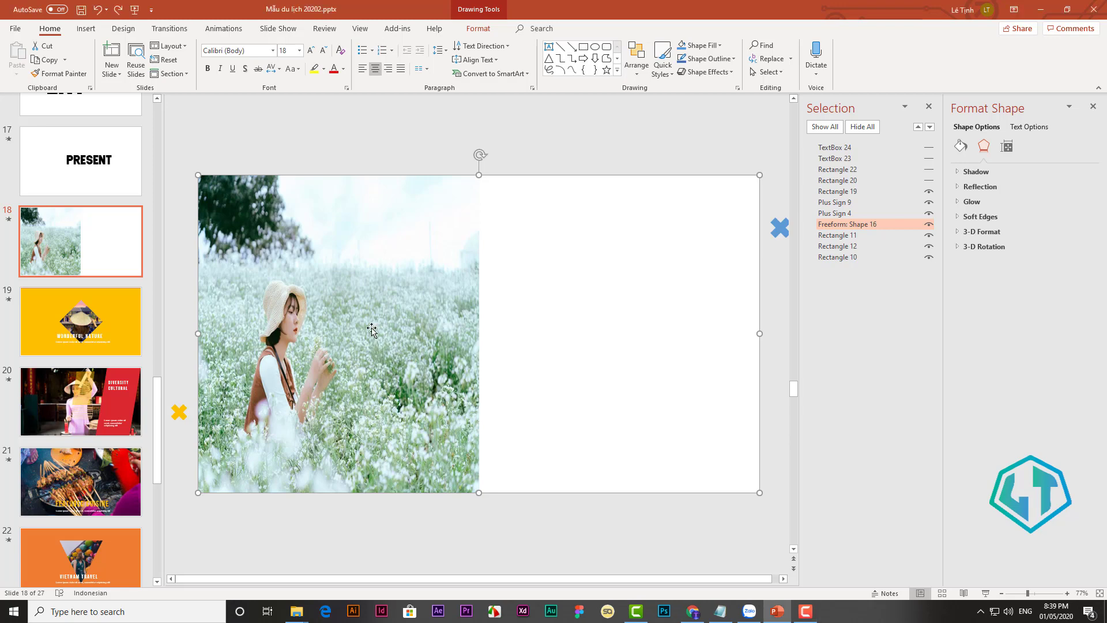
click(375, 341)
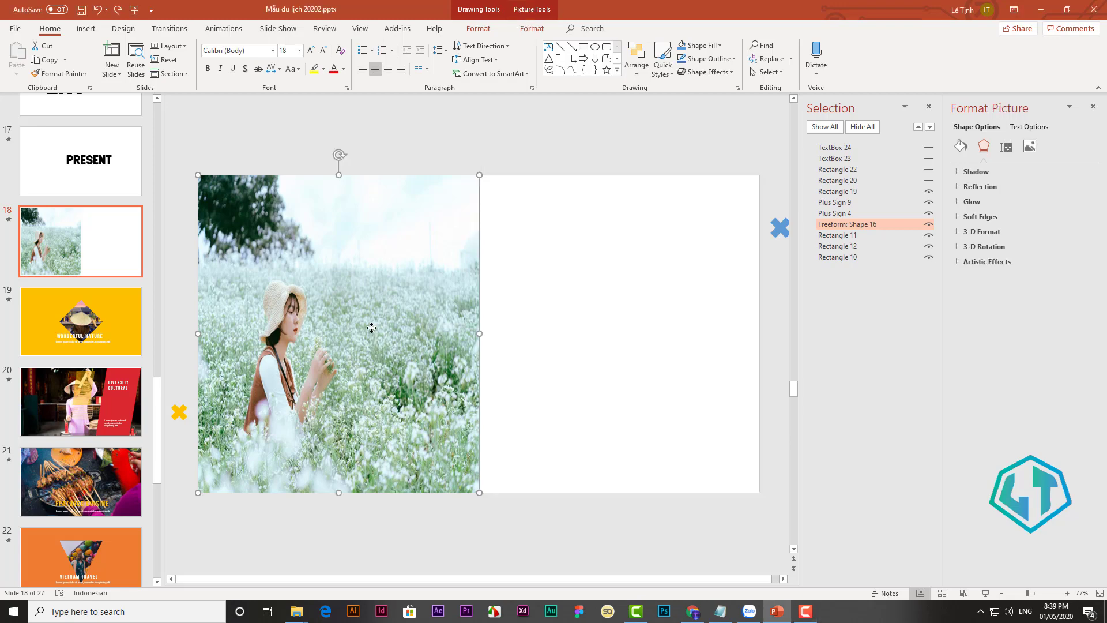
click(531, 29)
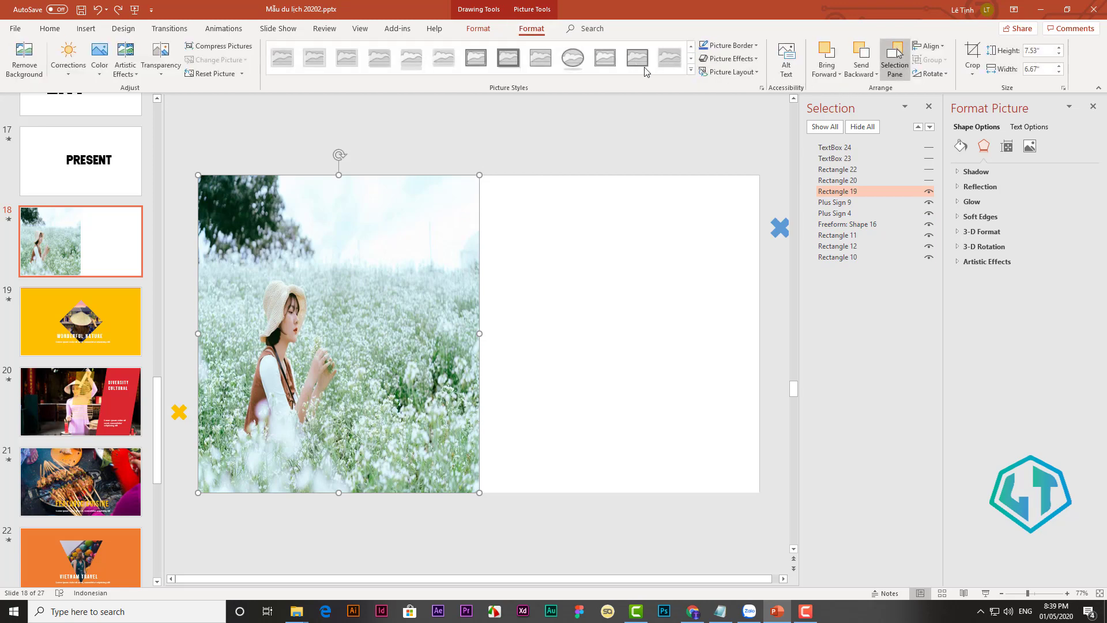
click(973, 71)
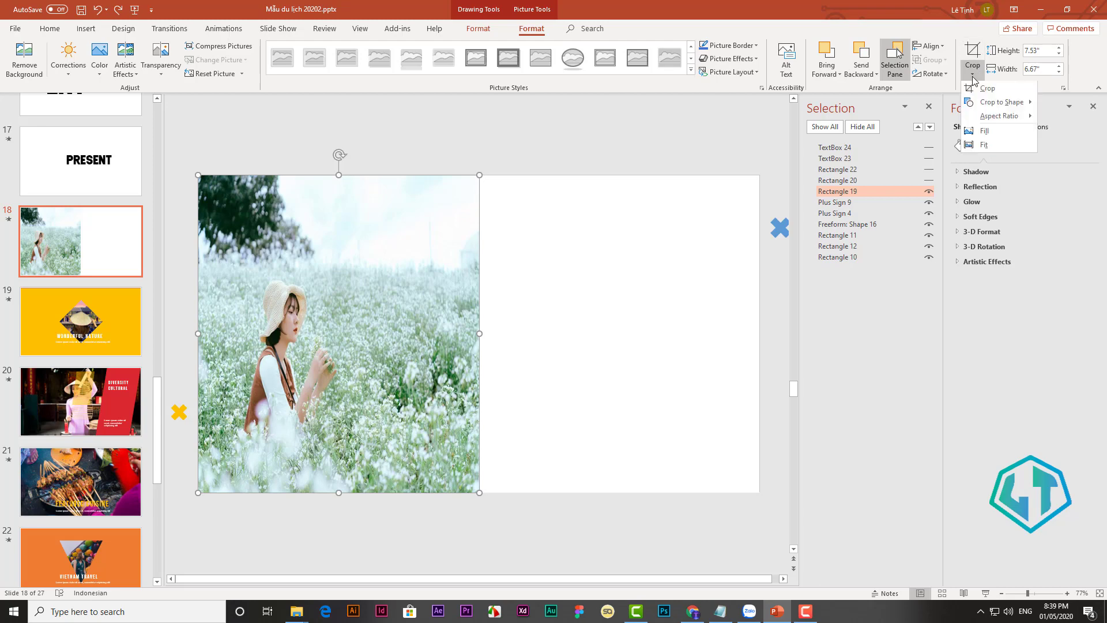
click(985, 131)
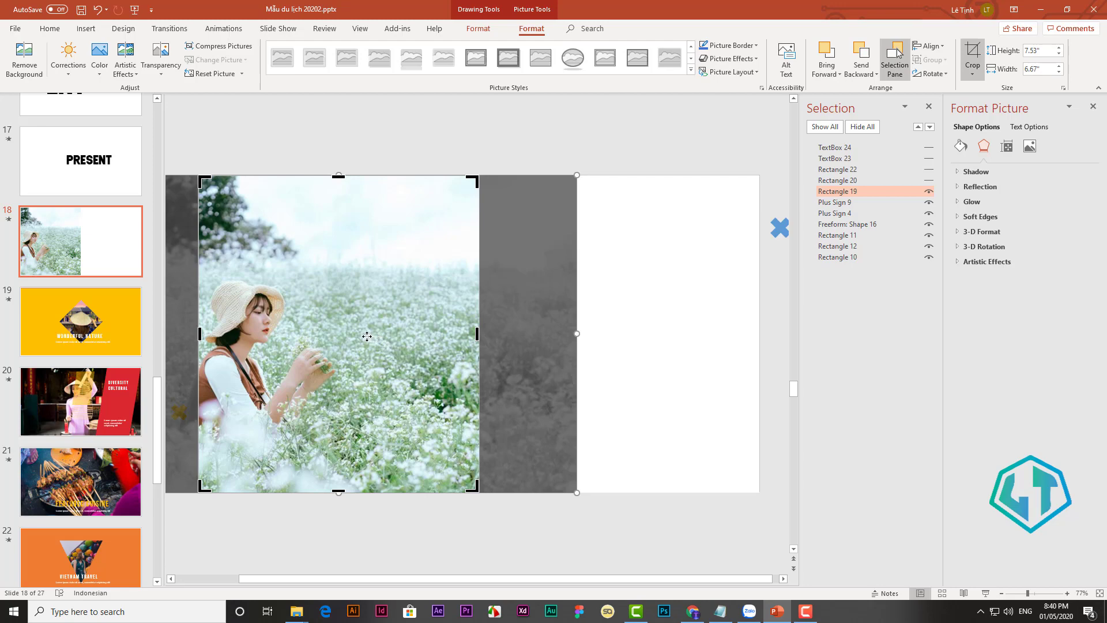
drag(366, 336, 464, 336)
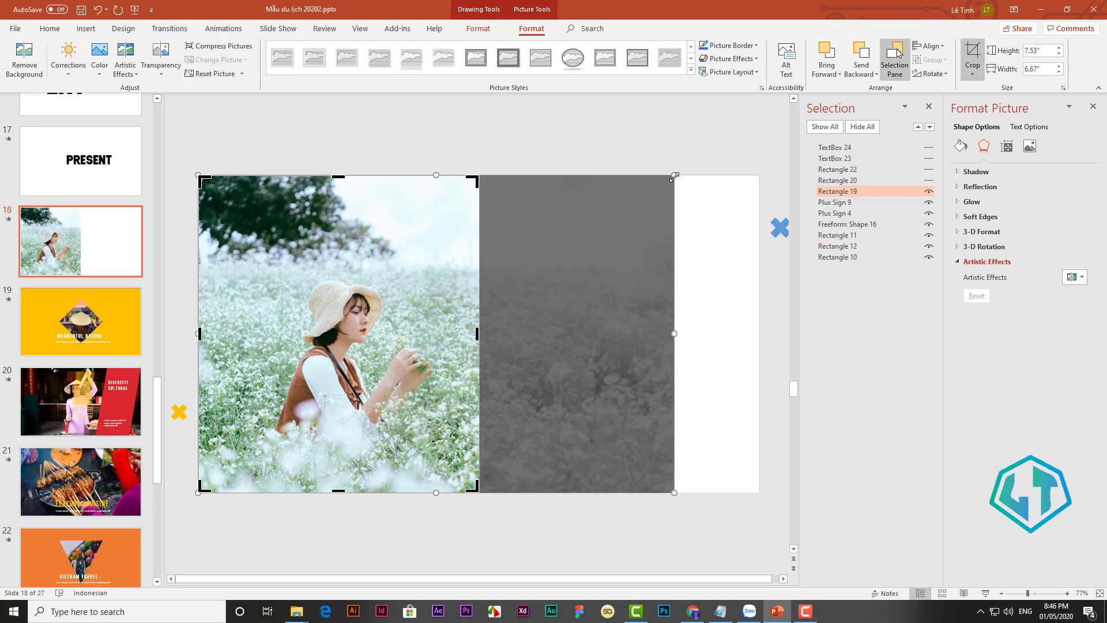
drag(674, 177, 761, 149)
key(Delete)
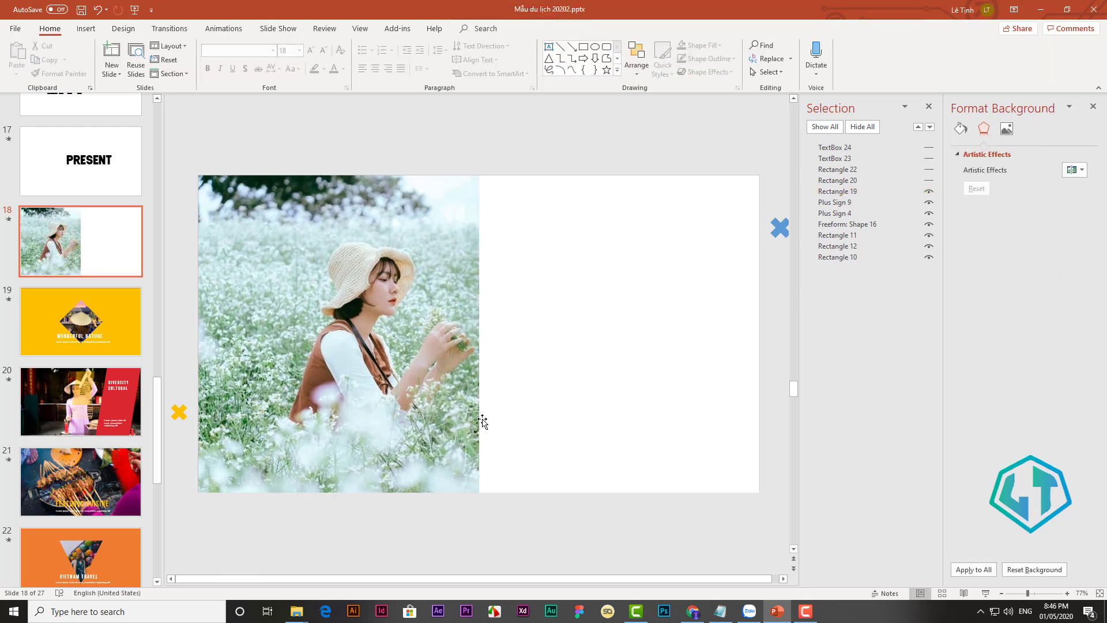
- Recrop the photo with Fill, sliding it further right and enlarging it so the woman is centred
click(483, 422)
click(973, 67)
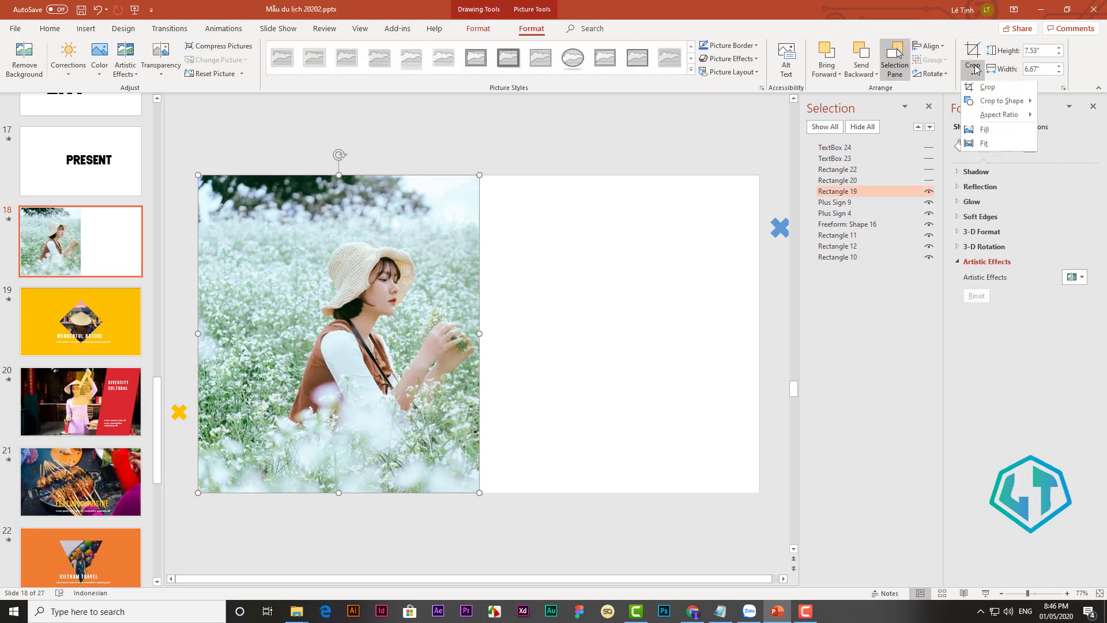
click(983, 131)
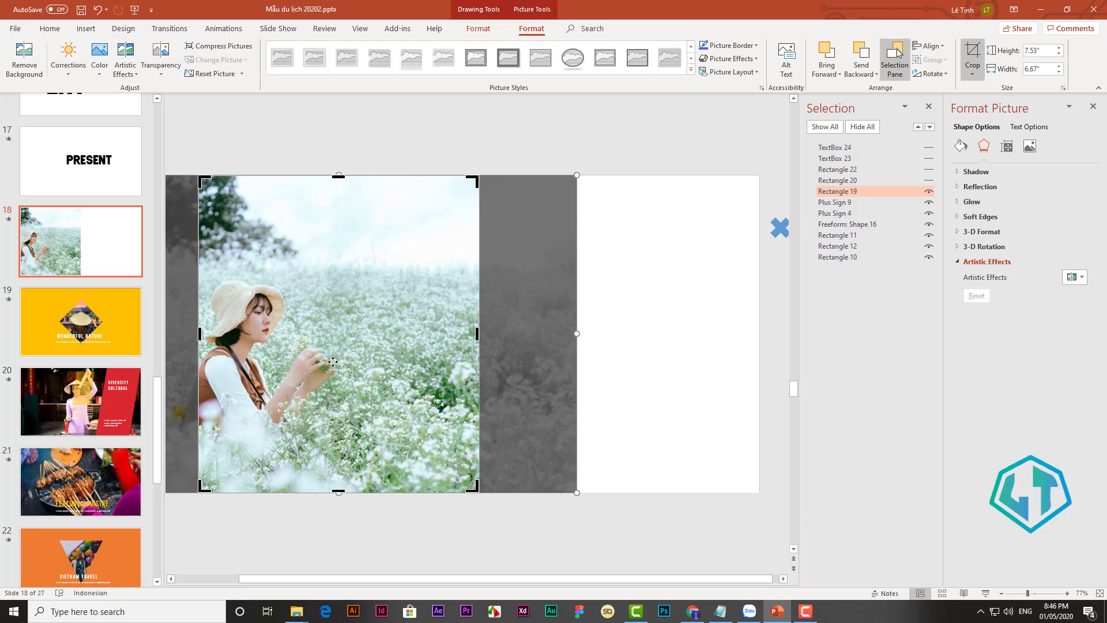
key(Escape)
drag(333, 361, 421, 357)
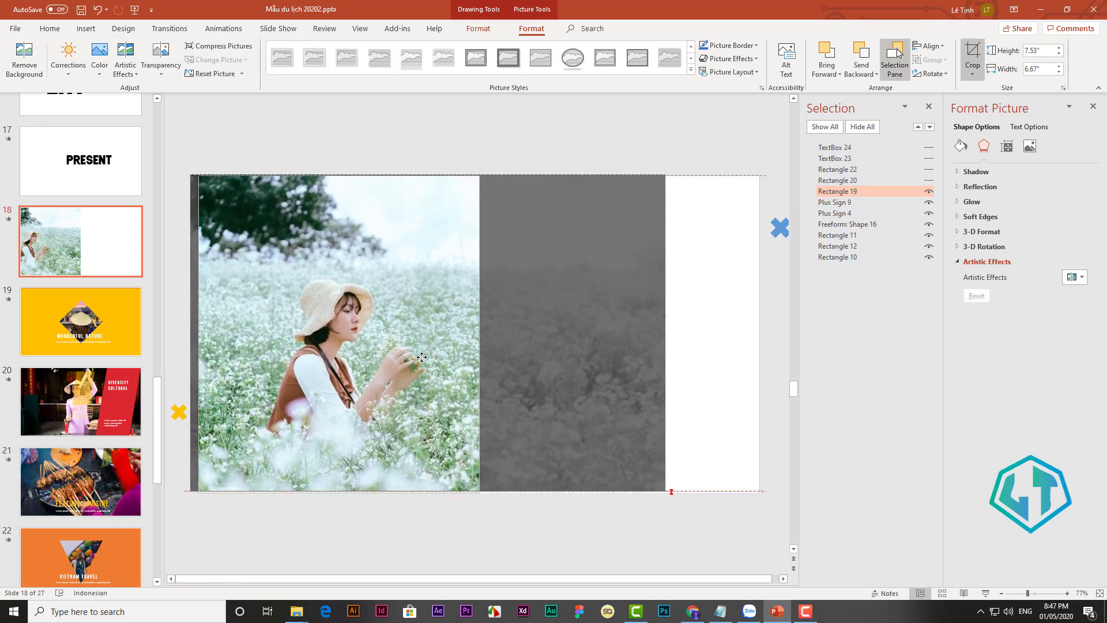
drag(422, 357, 428, 357)
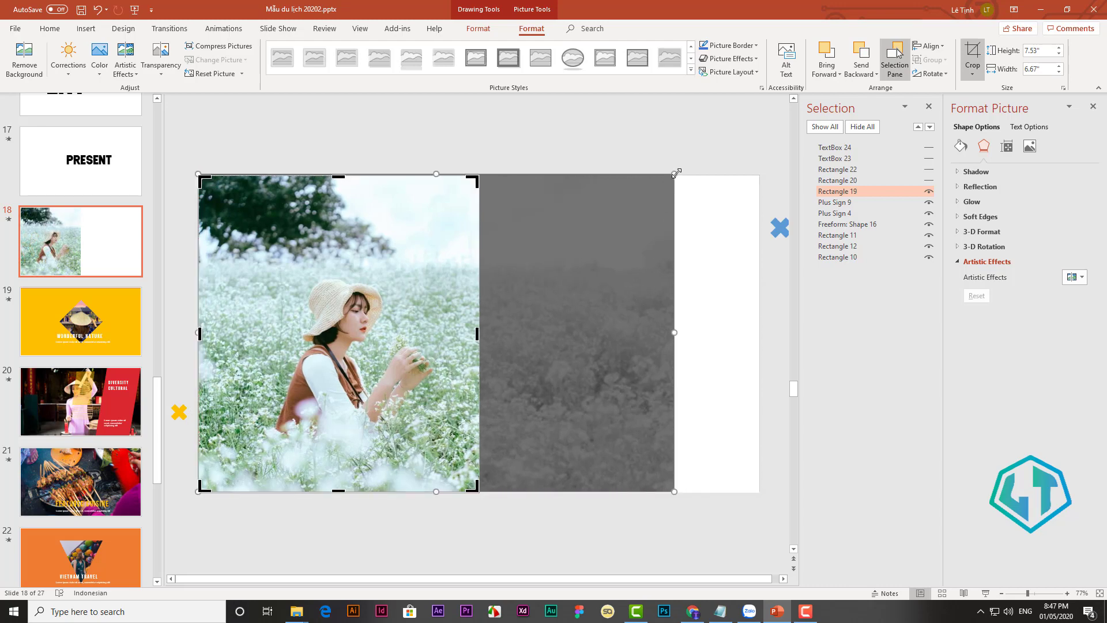
drag(676, 172, 756, 144)
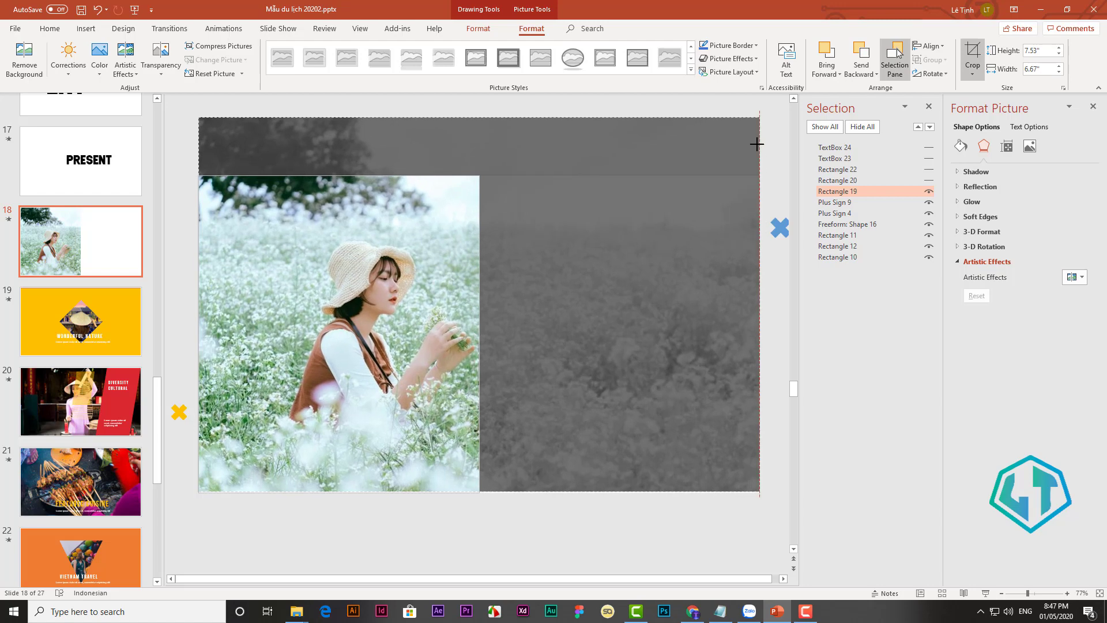
click(617, 537)
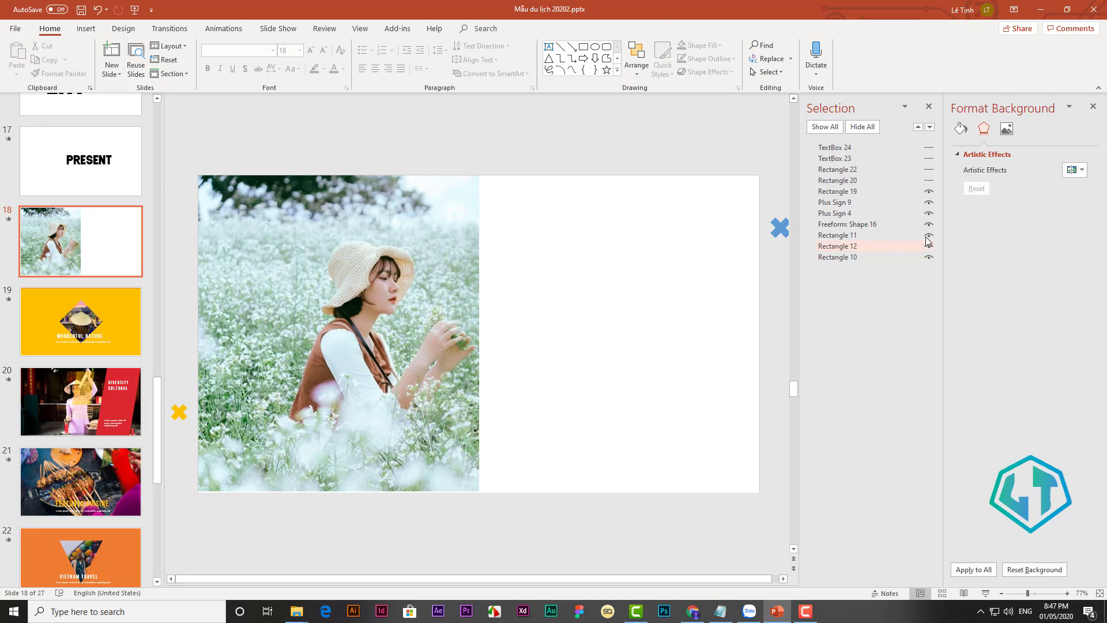
- Unhide the right-half picture and fill it with the woman-in-flowers photo from file
click(929, 180)
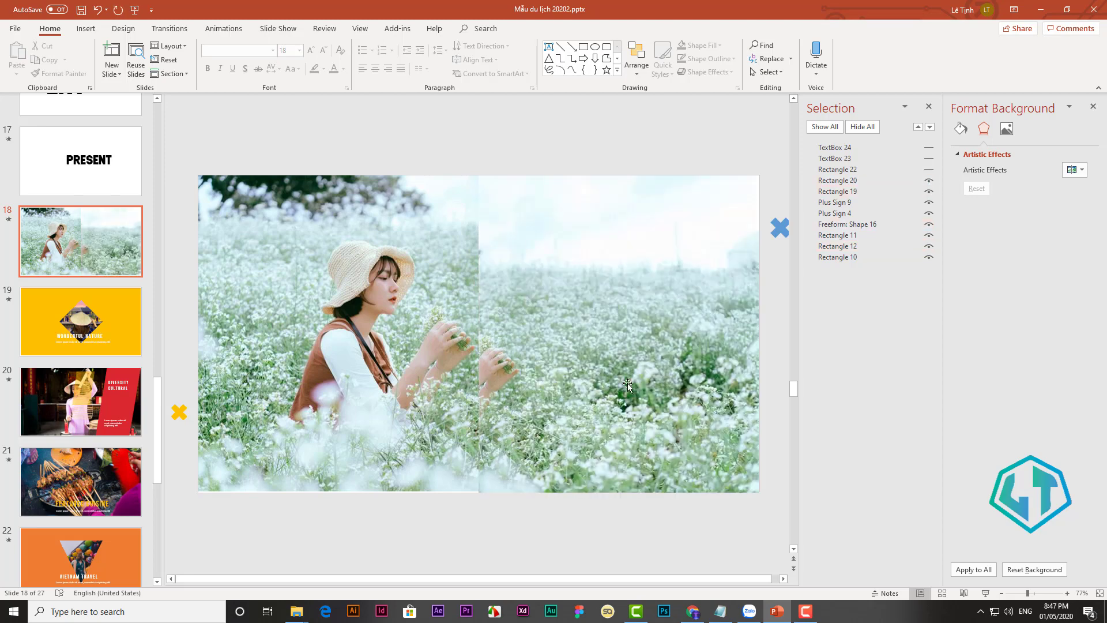
click(681, 342)
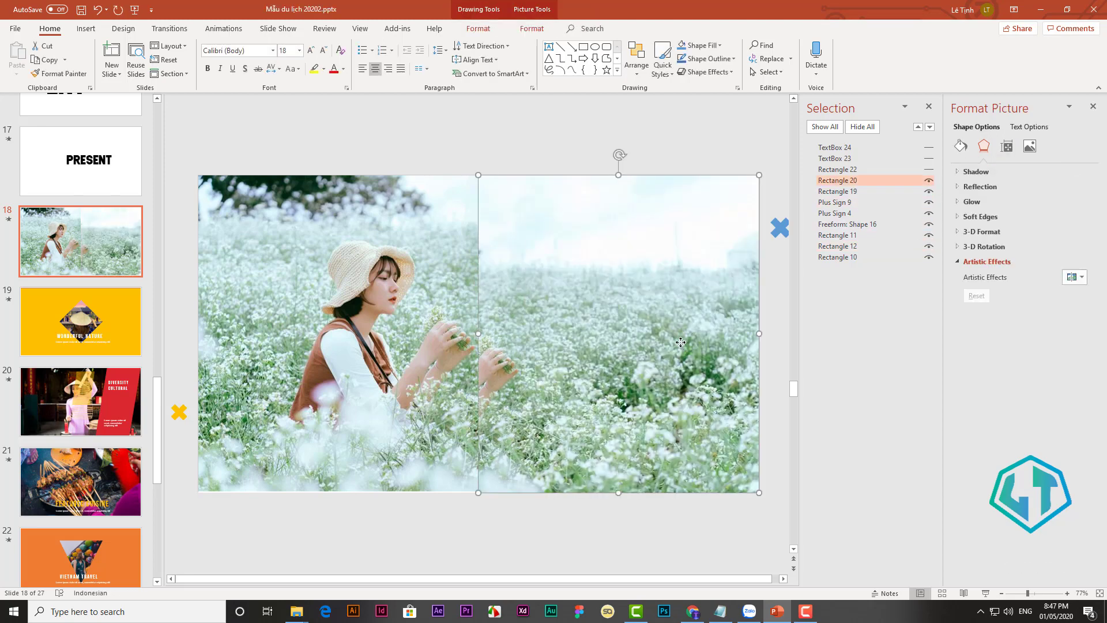
right_click(680, 344)
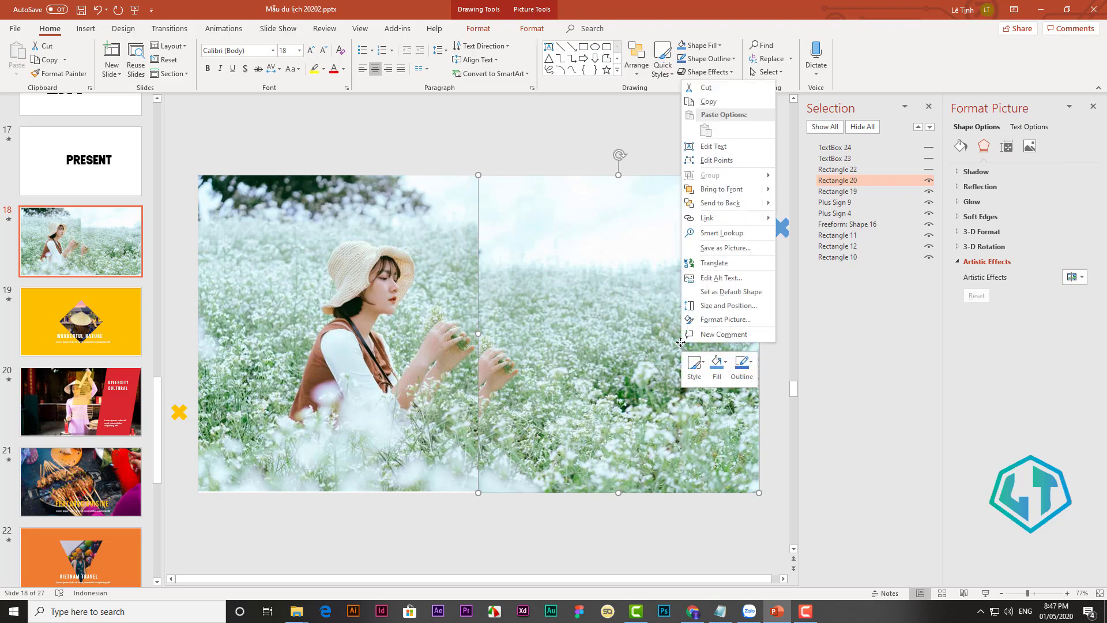
click(716, 363)
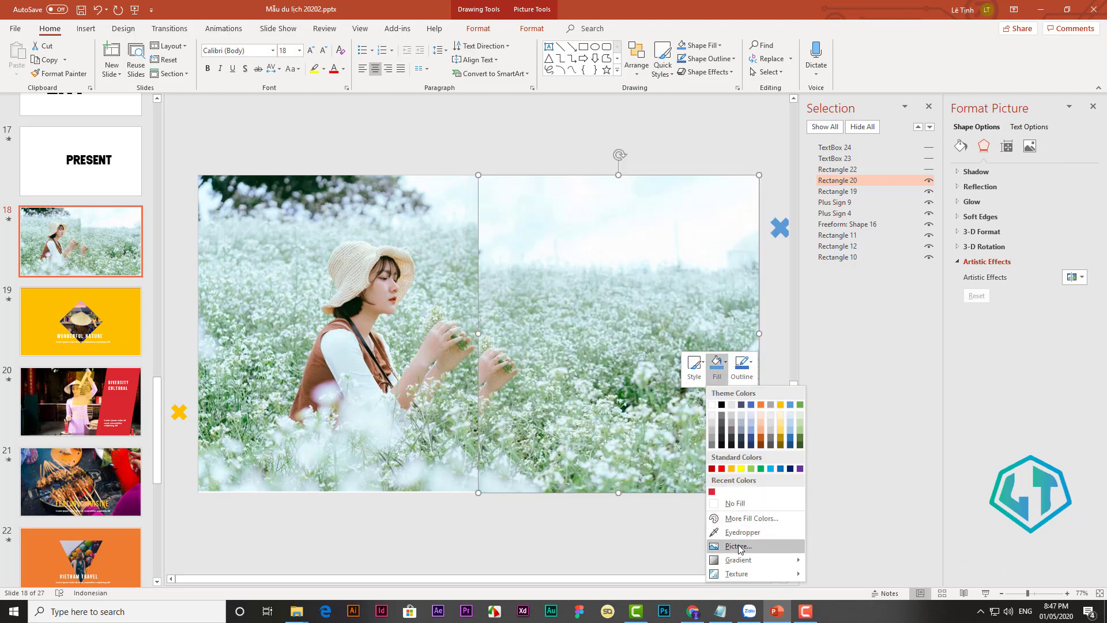
click(739, 545)
click(466, 295)
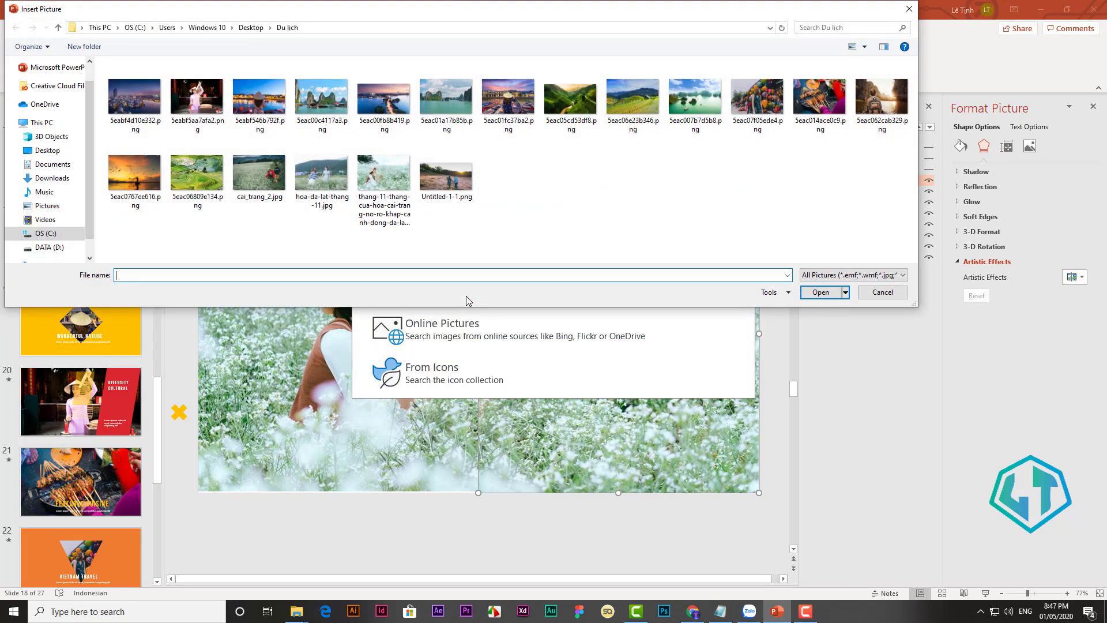
double_click(385, 181)
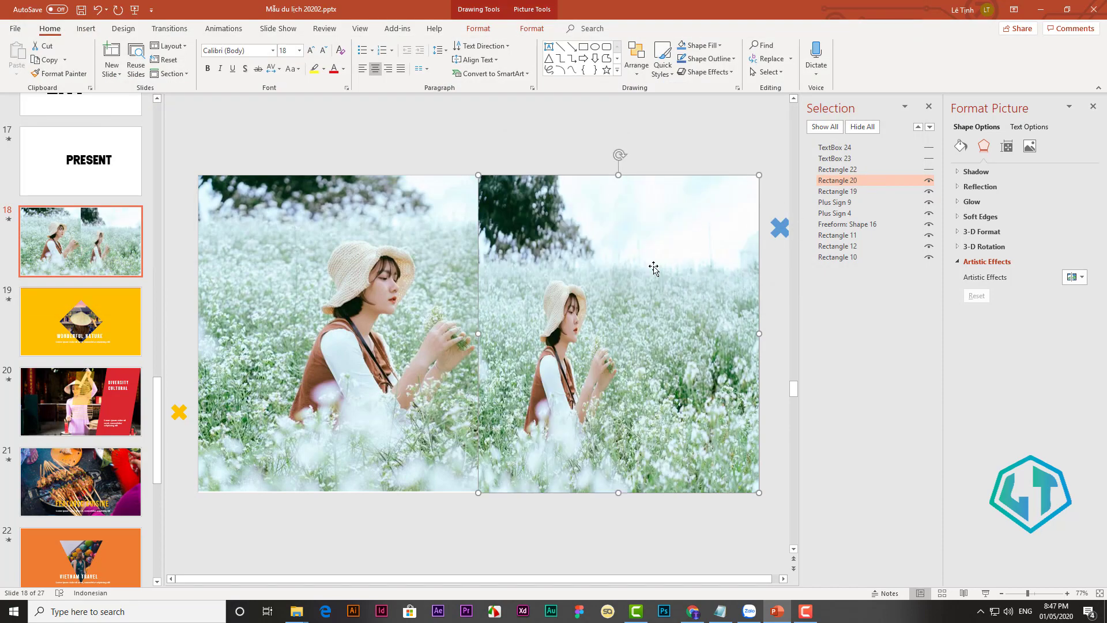
- Crop the right photo to Fill, slide it left and enlarge it, then unhide the yellow band
click(531, 29)
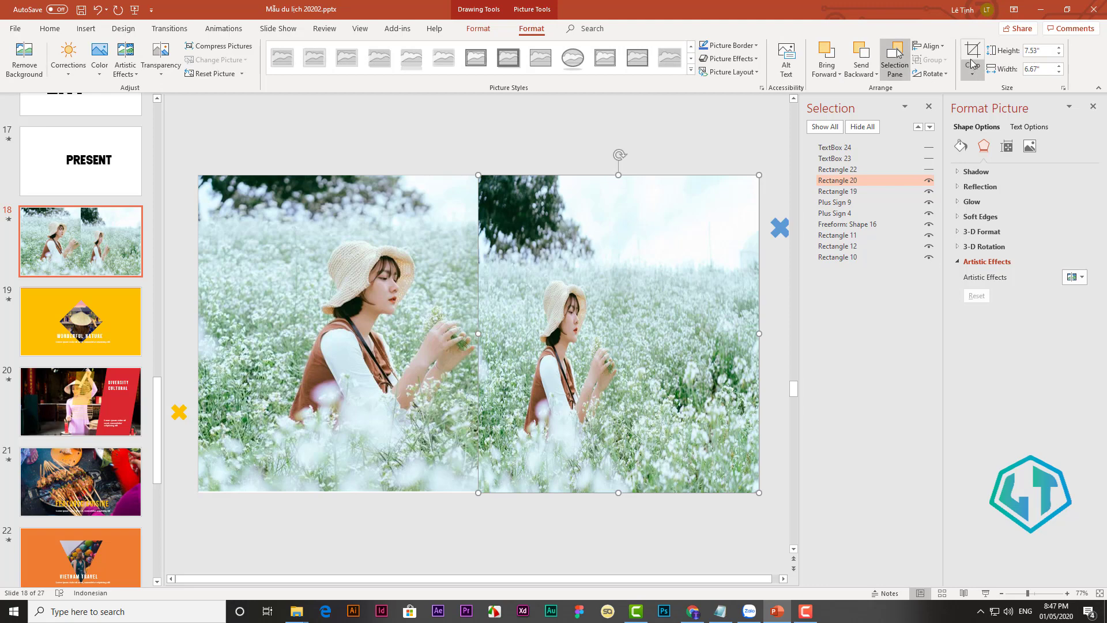
click(972, 55)
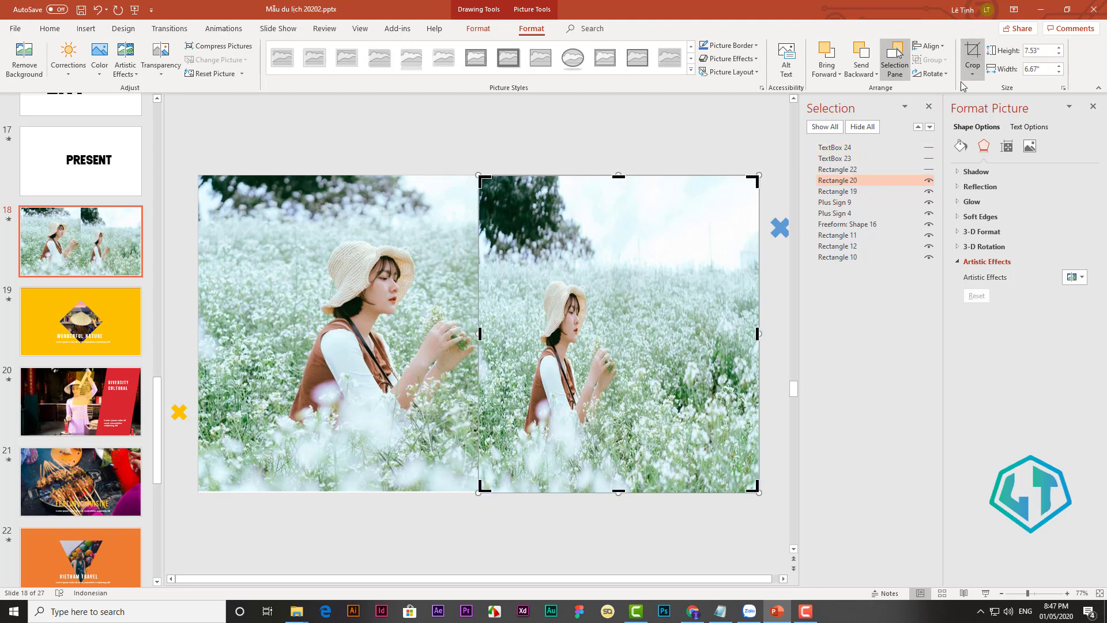
click(972, 73)
click(980, 139)
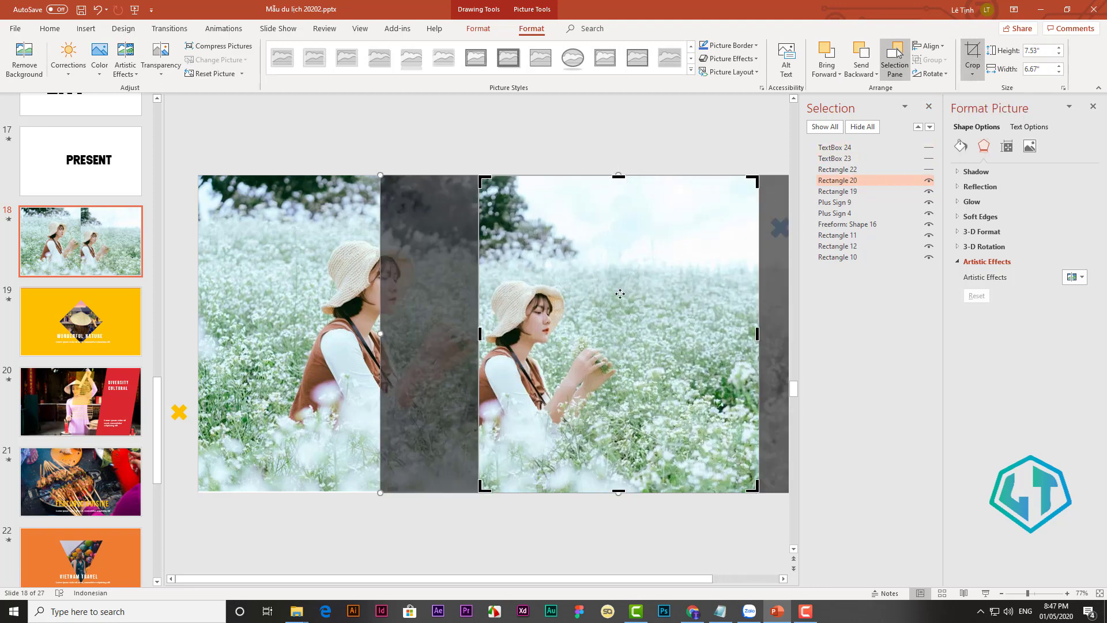
drag(704, 310, 523, 305)
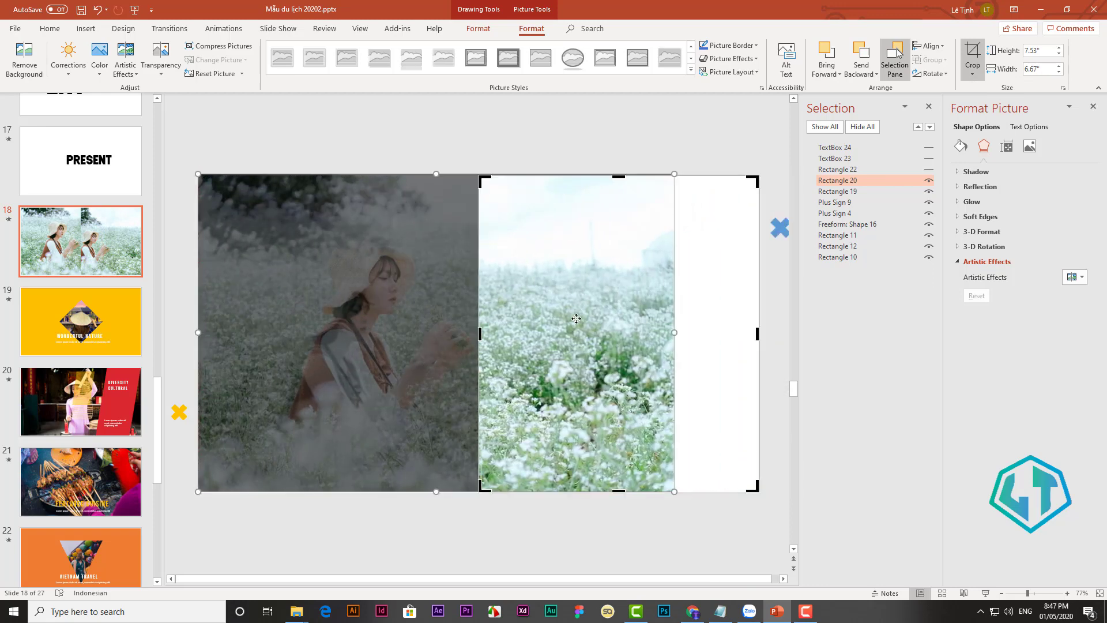
drag(676, 173, 755, 141)
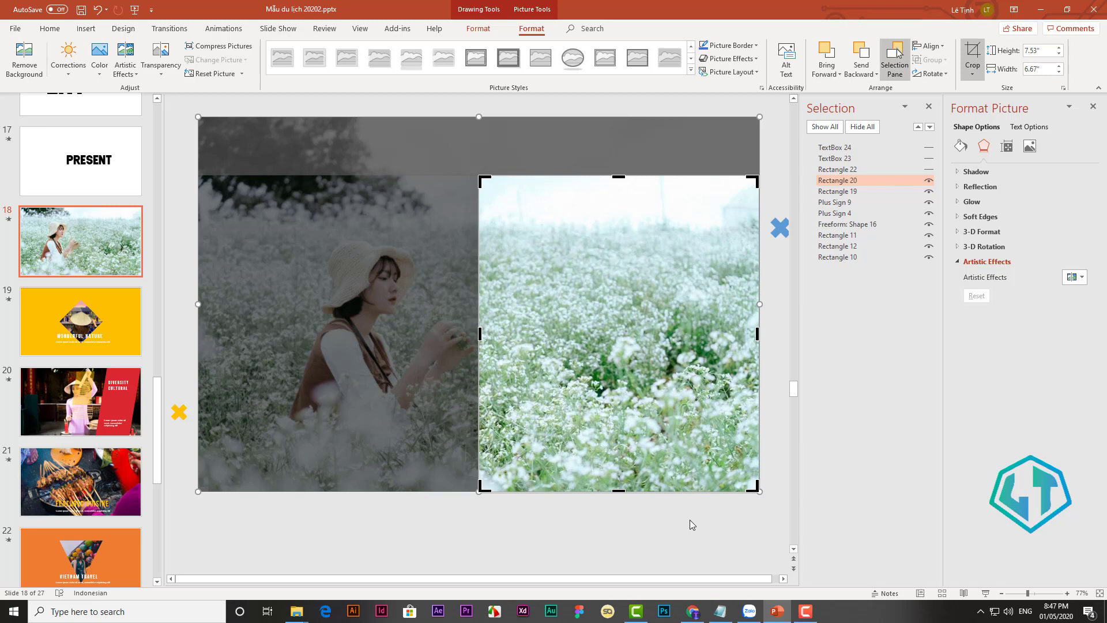
click(929, 169)
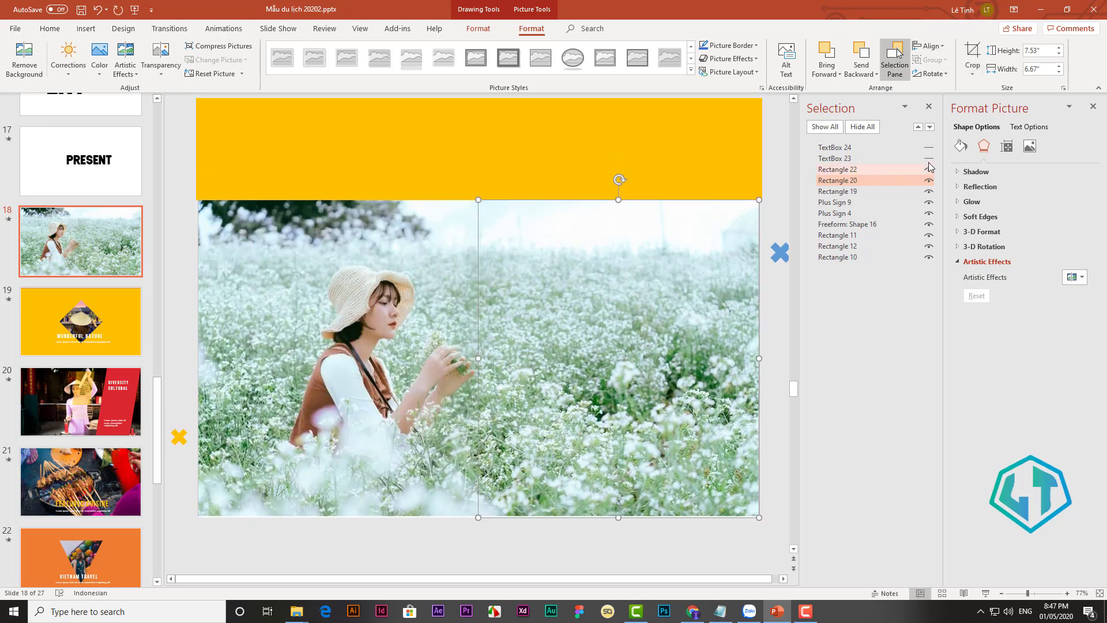
click(720, 152)
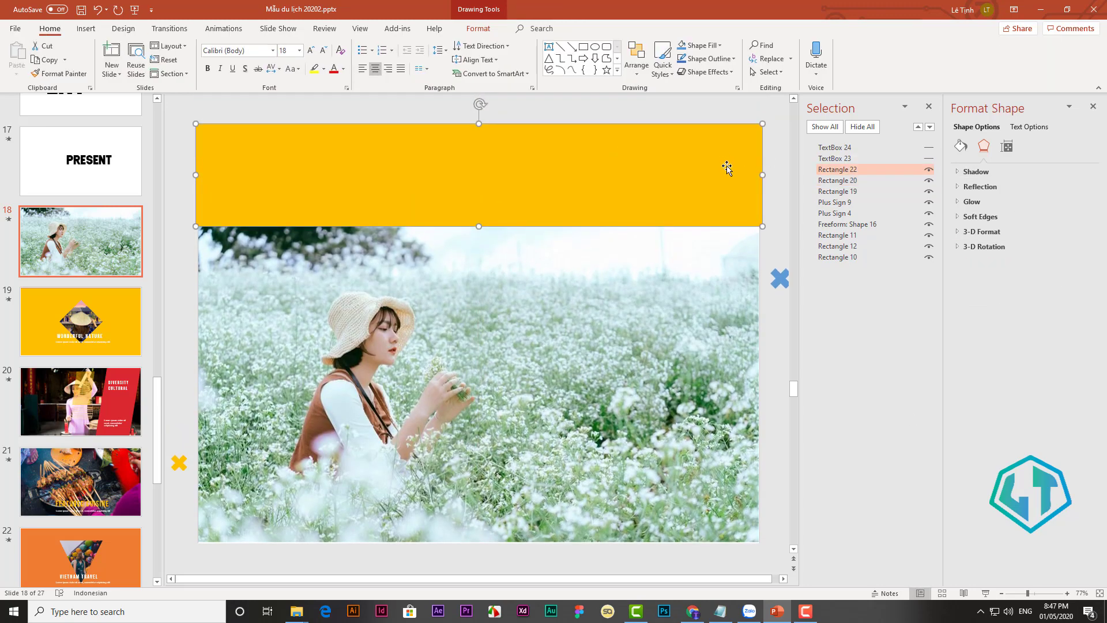
- Unhide slide 18's subtitle line and select its text
click(926, 159)
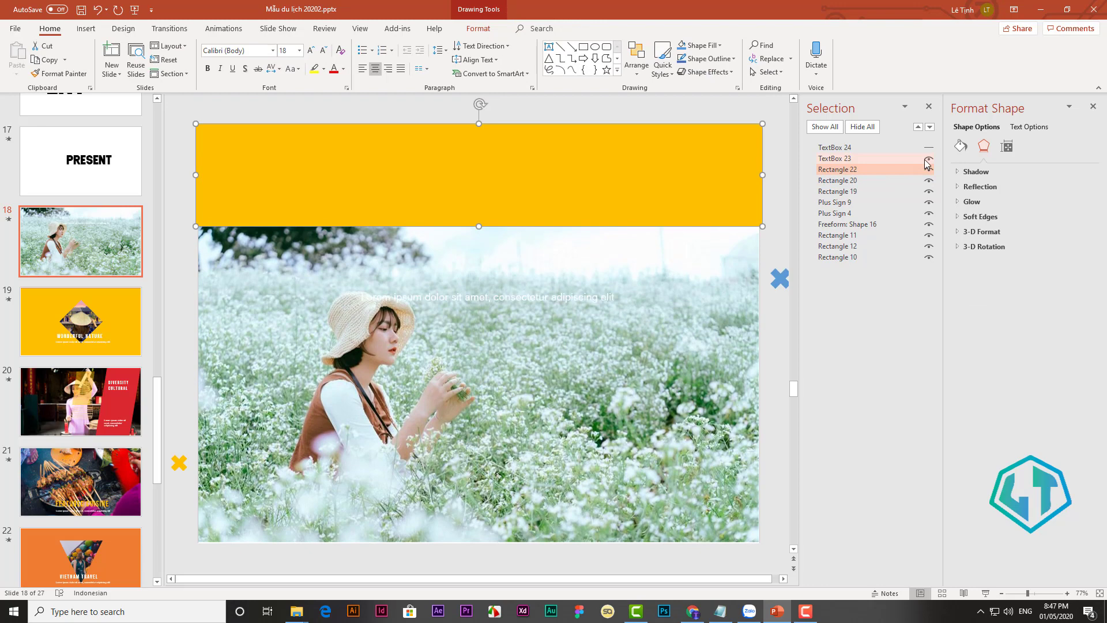
click(590, 297)
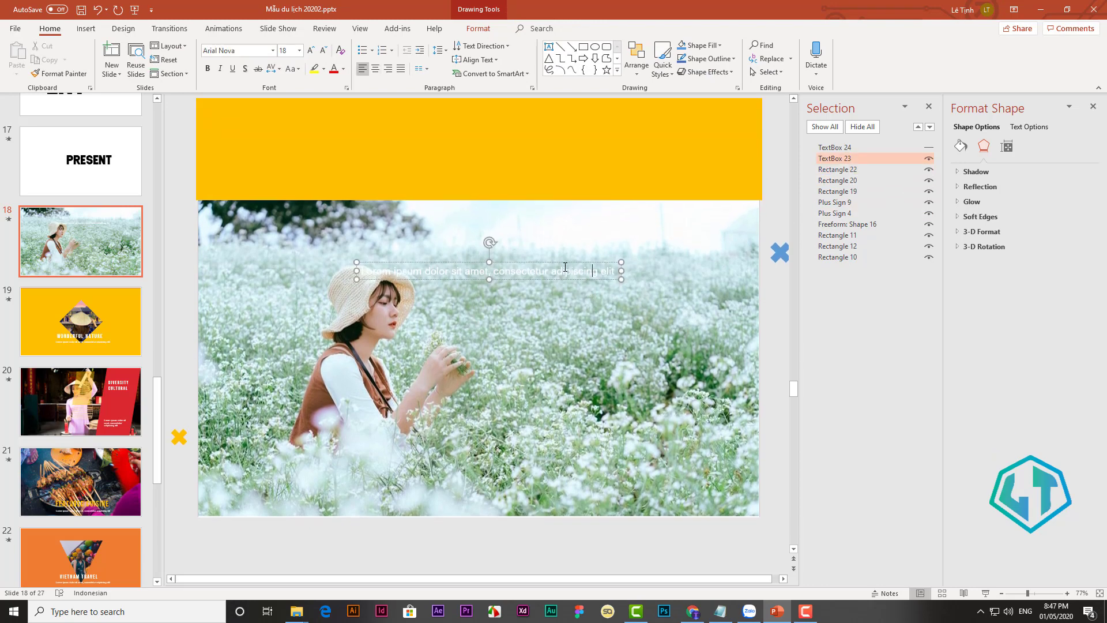
drag(362, 271, 617, 271)
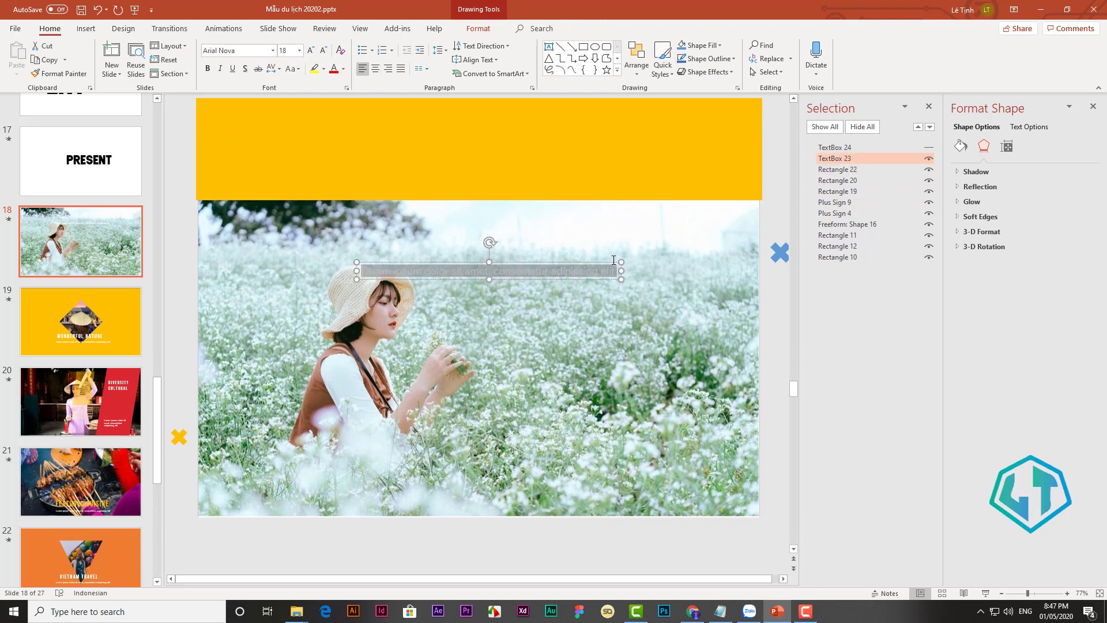
- Unhide the VIETNAM TRAVEL title and select all of its text
click(929, 148)
click(572, 239)
drag(391, 237, 606, 233)
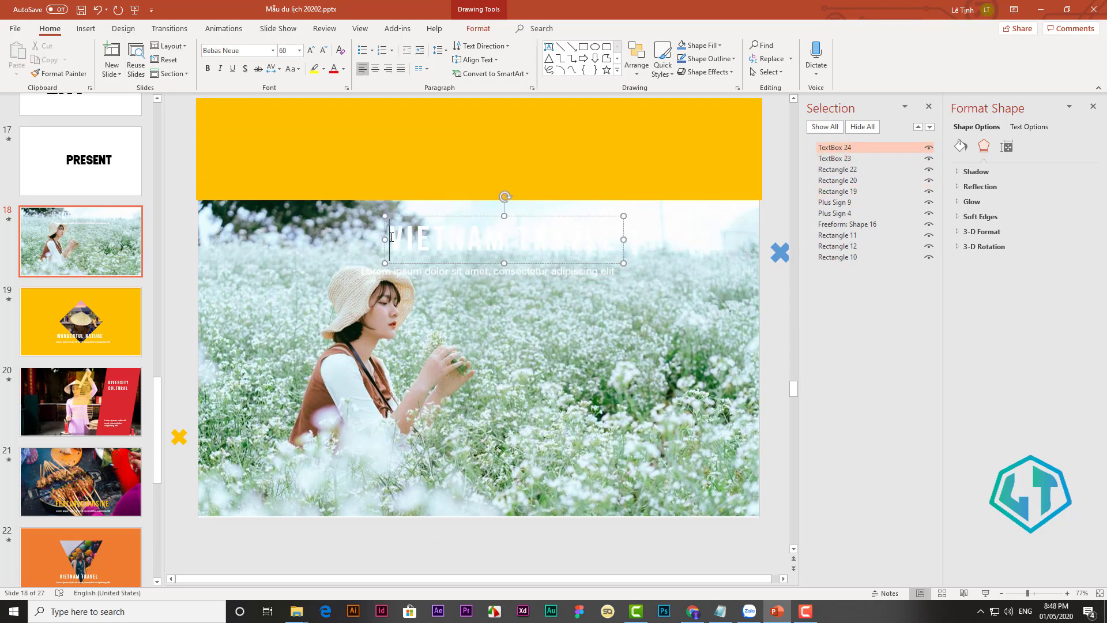
right_click(607, 232)
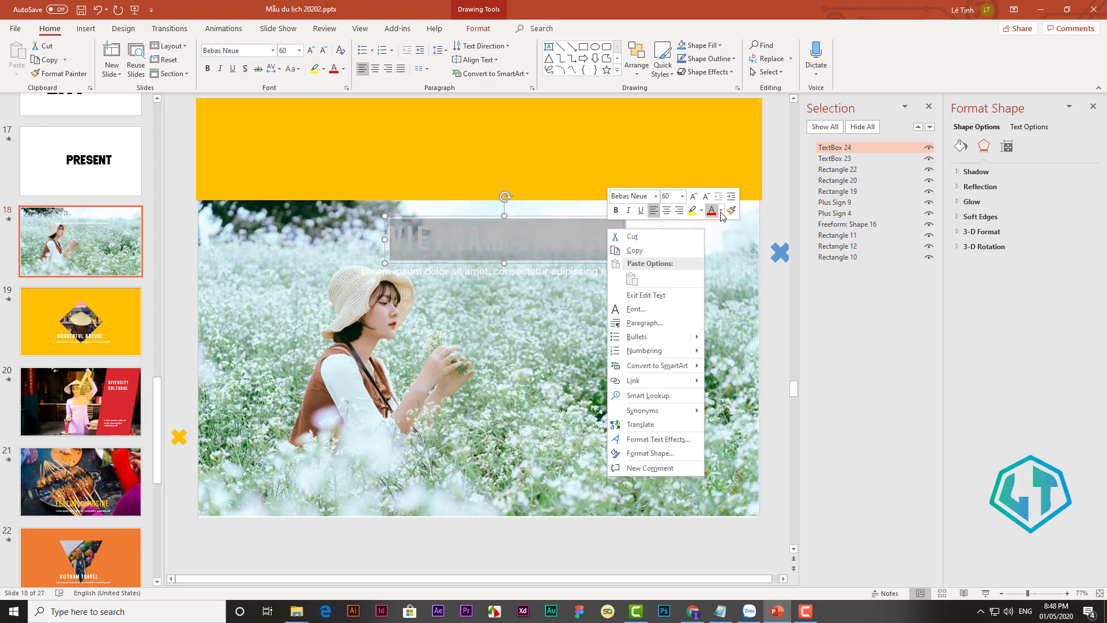
key(Escape)
click(533, 241)
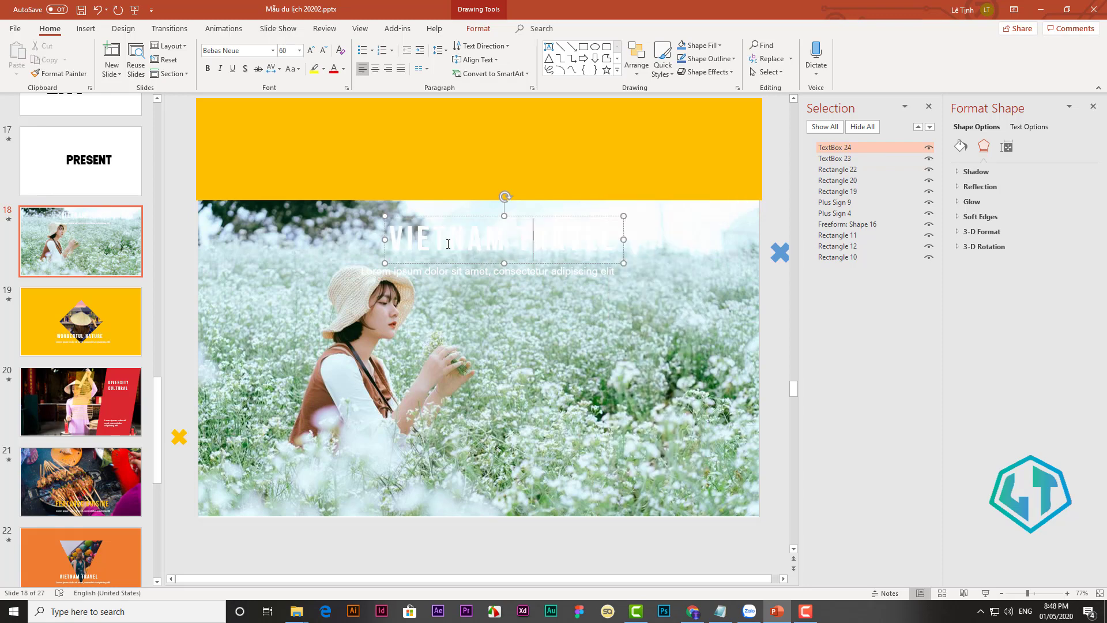
drag(398, 241, 591, 256)
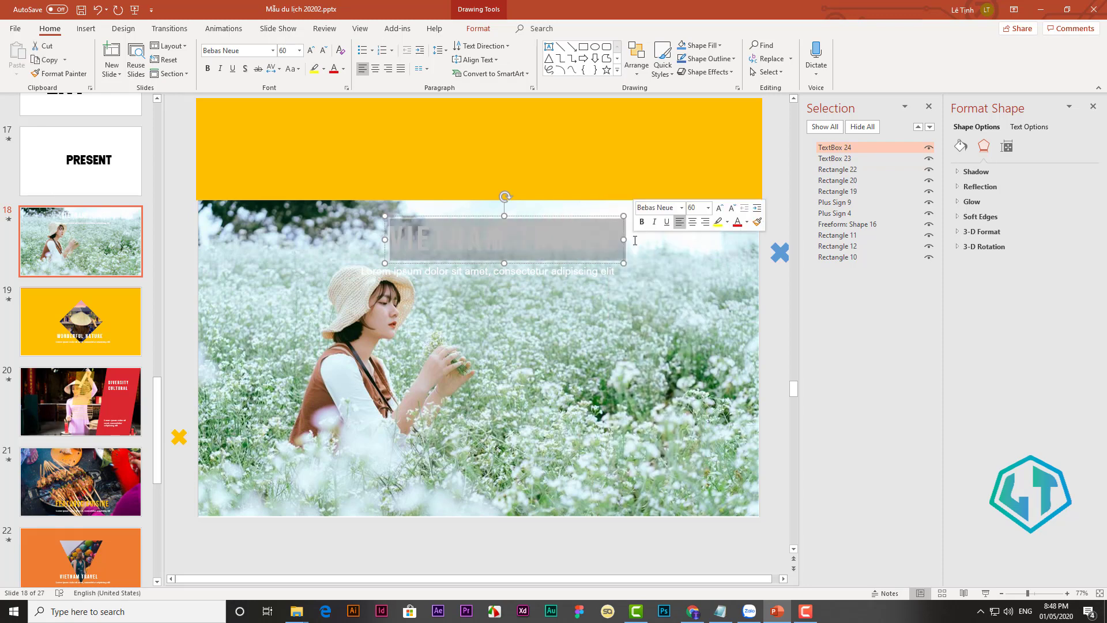
- Set the VIETNAM TRAVEL title's text fill colour to gold via Format Text Effects
right_click(591, 256)
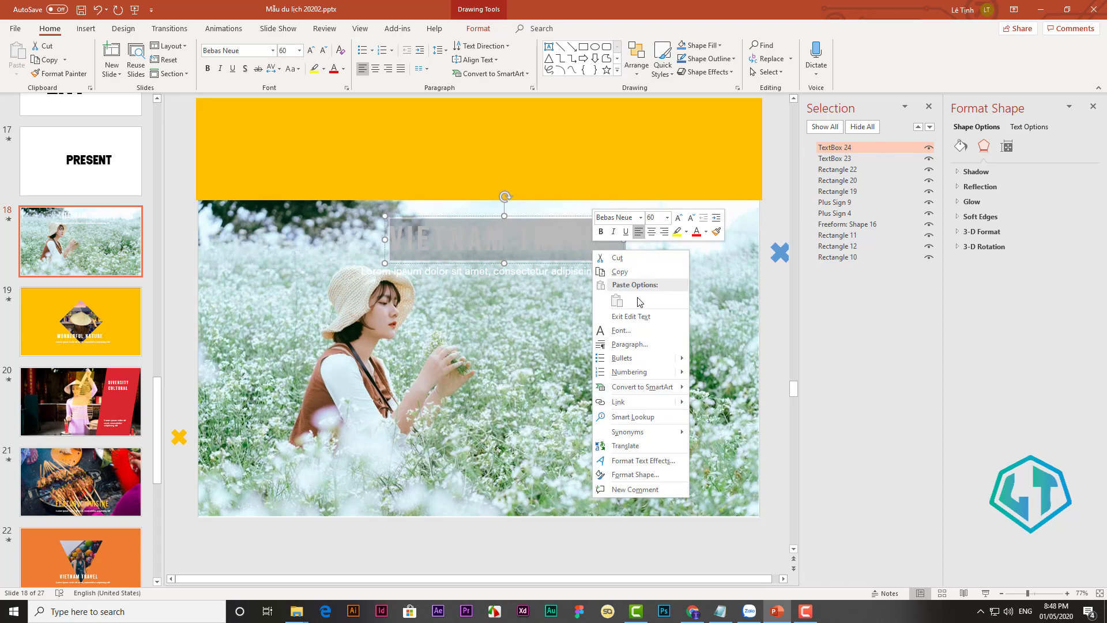
click(634, 461)
click(962, 145)
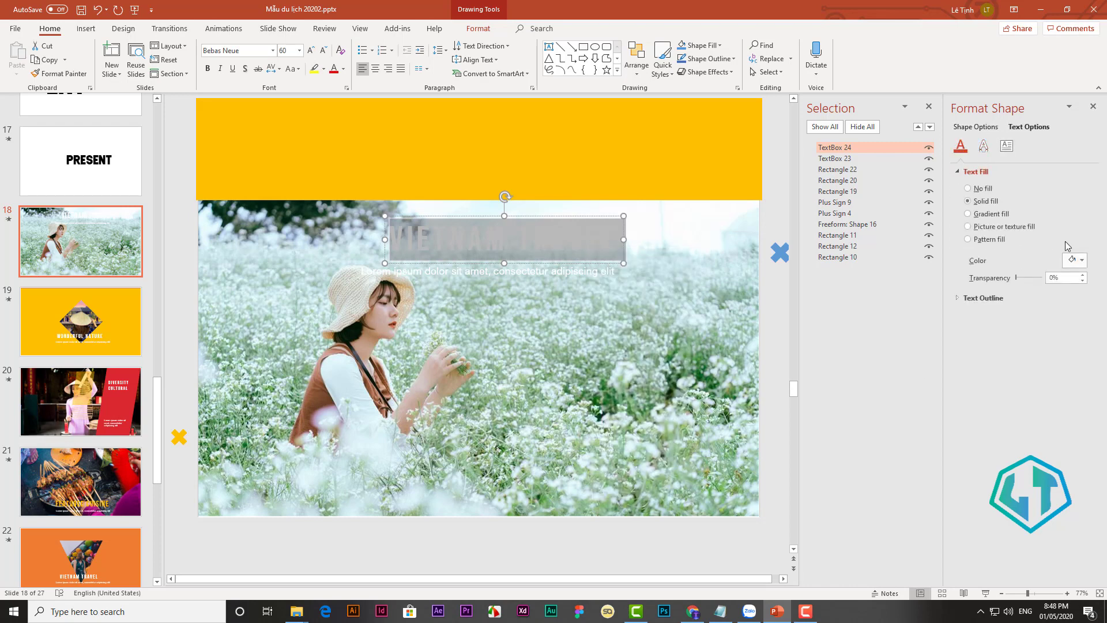
click(1076, 260)
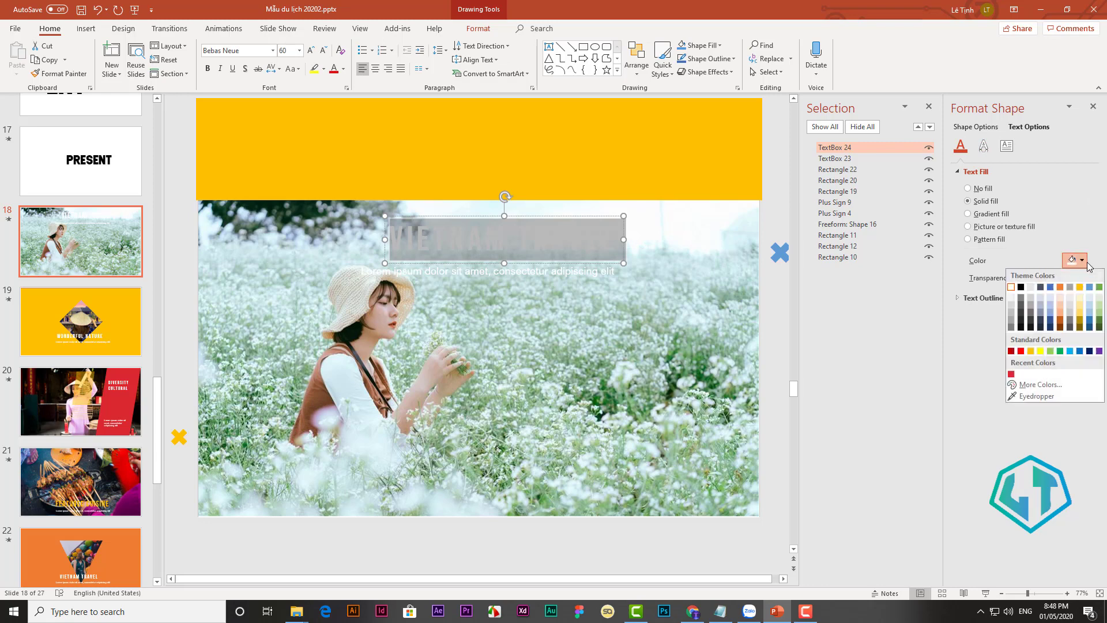
click(1031, 352)
- Deselect everything and preview slide 18's animation twice
click(607, 319)
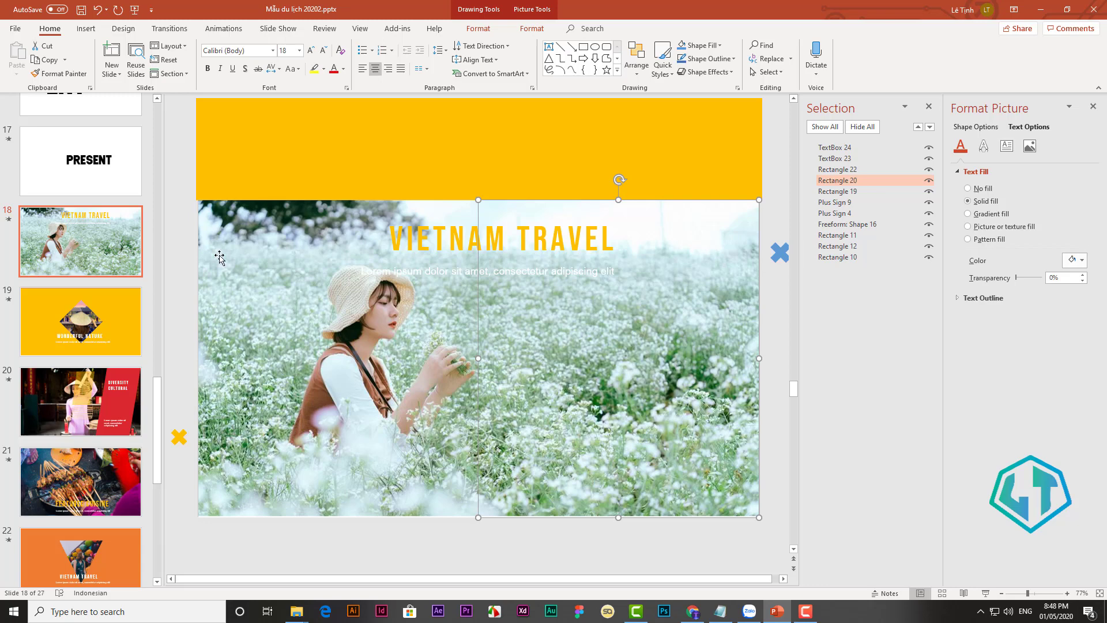
click(8, 220)
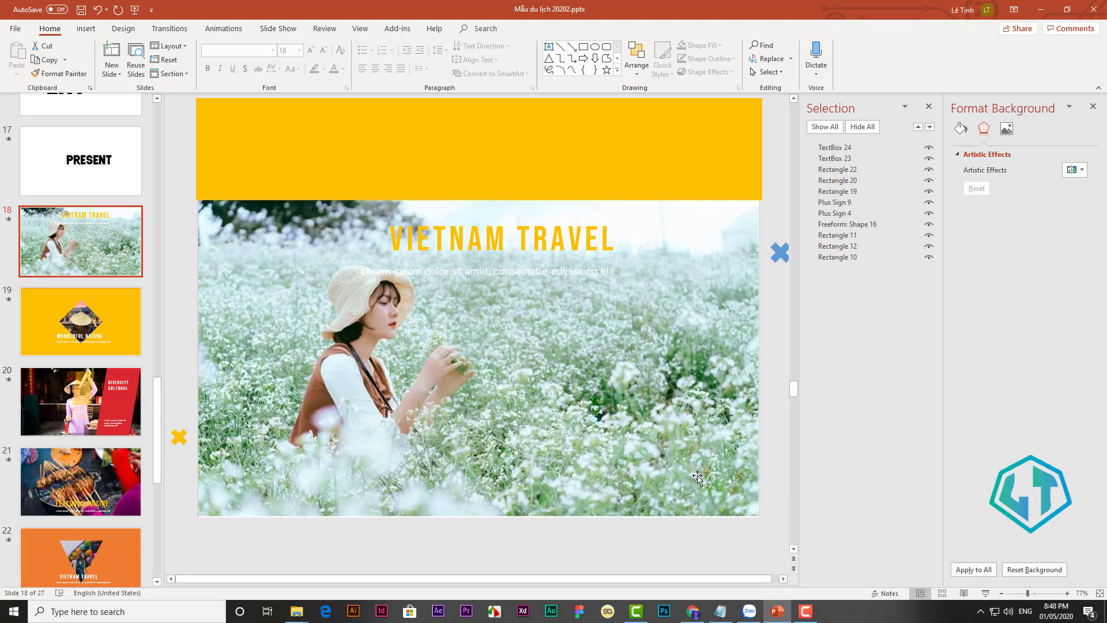
click(6, 218)
click(8, 219)
- On slide 19, hide all objects and set the background picture to the áo dài incense-coils photo
click(115, 322)
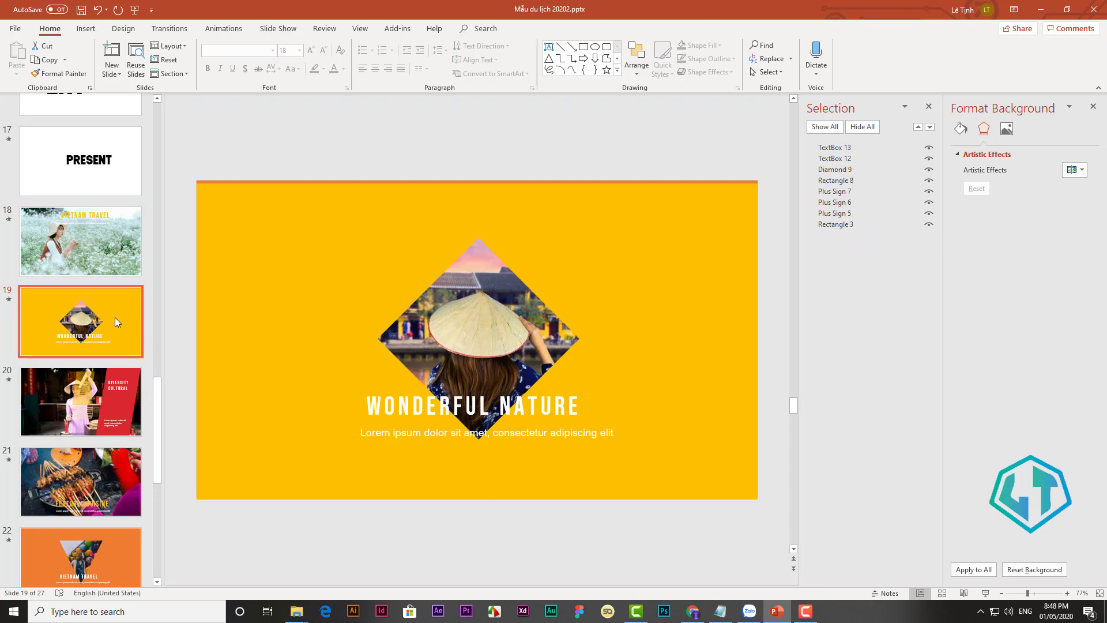
click(493, 338)
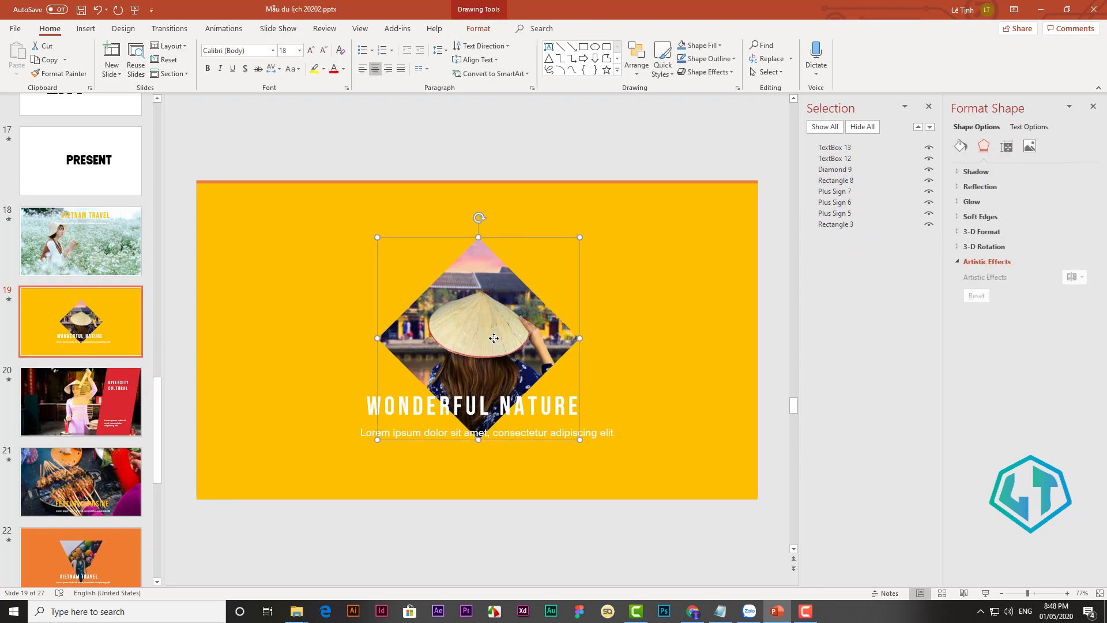
click(865, 126)
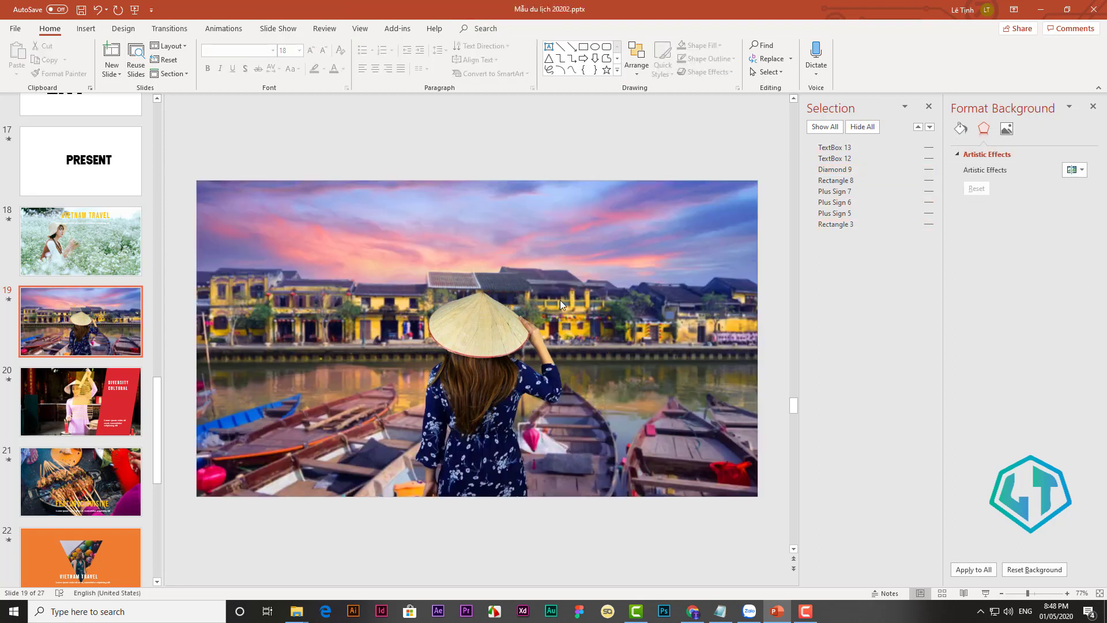
right_click(565, 265)
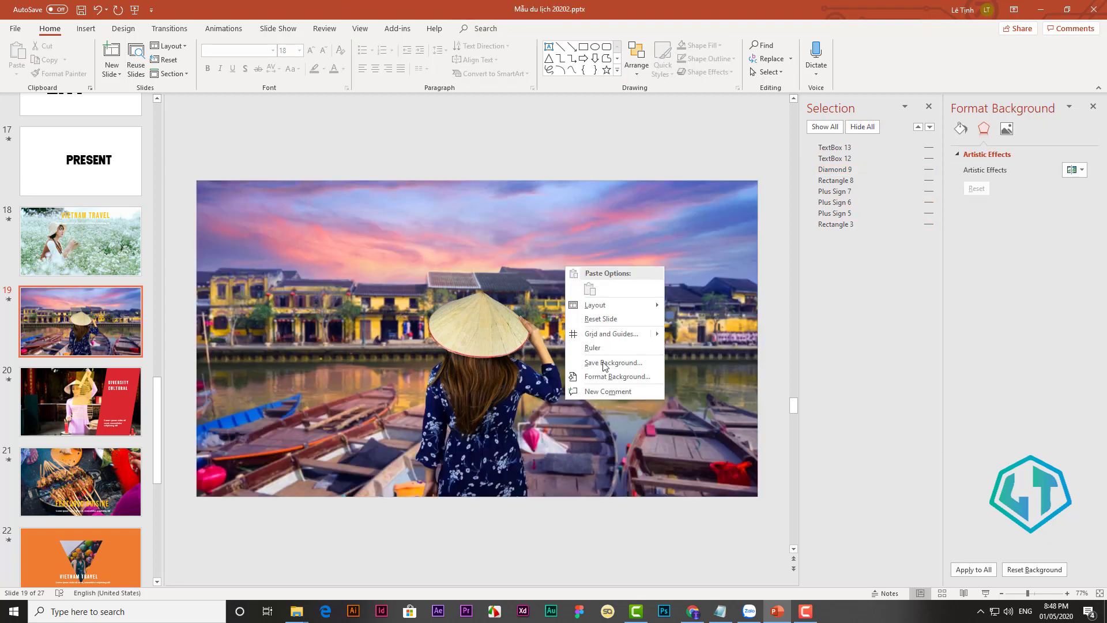
click(608, 376)
click(984, 257)
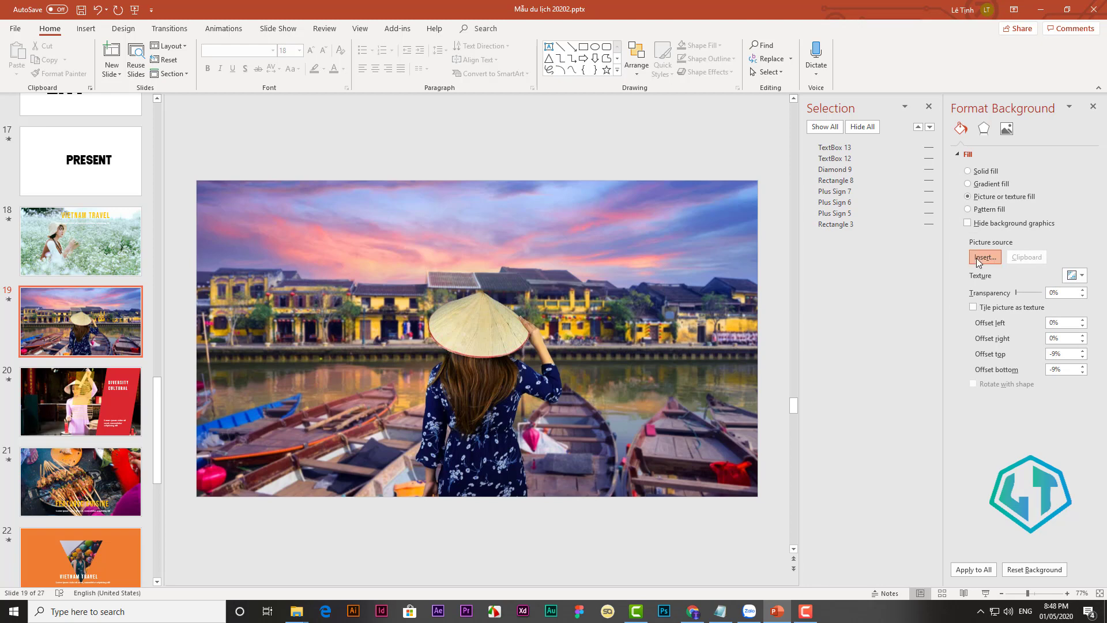
click(436, 293)
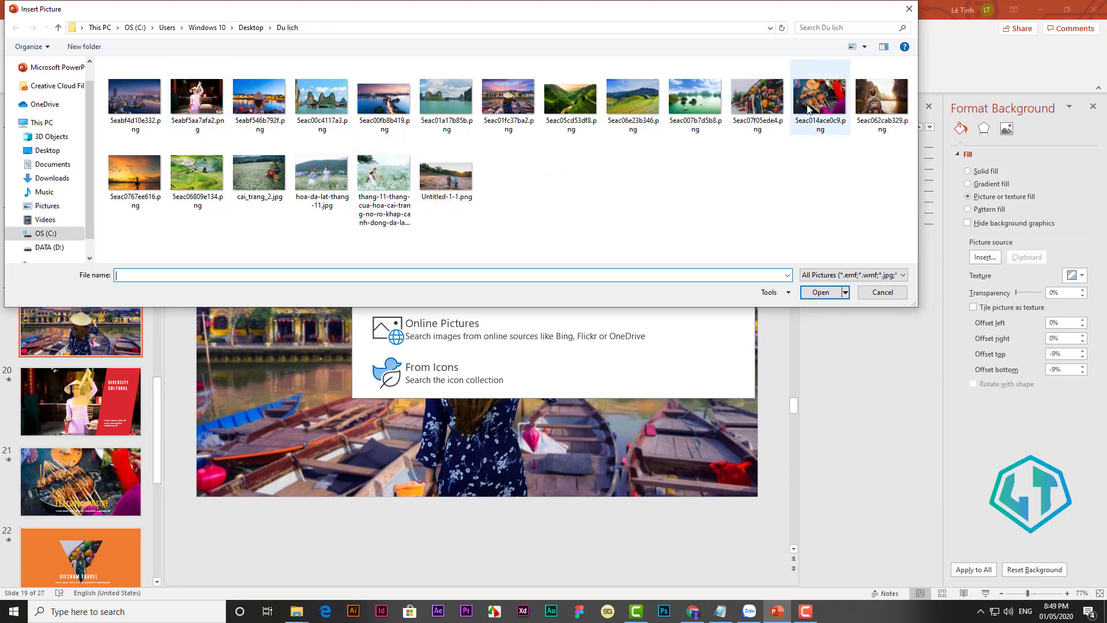
double_click(205, 99)
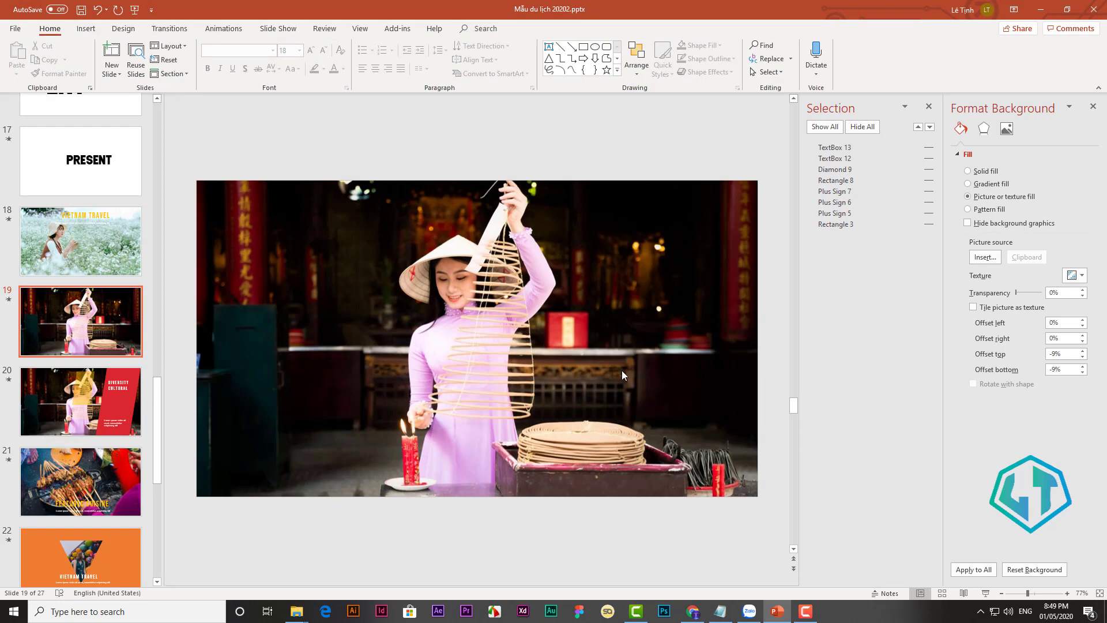
- Unhide slide 19's orange base rectangle and fill it light blue
click(929, 224)
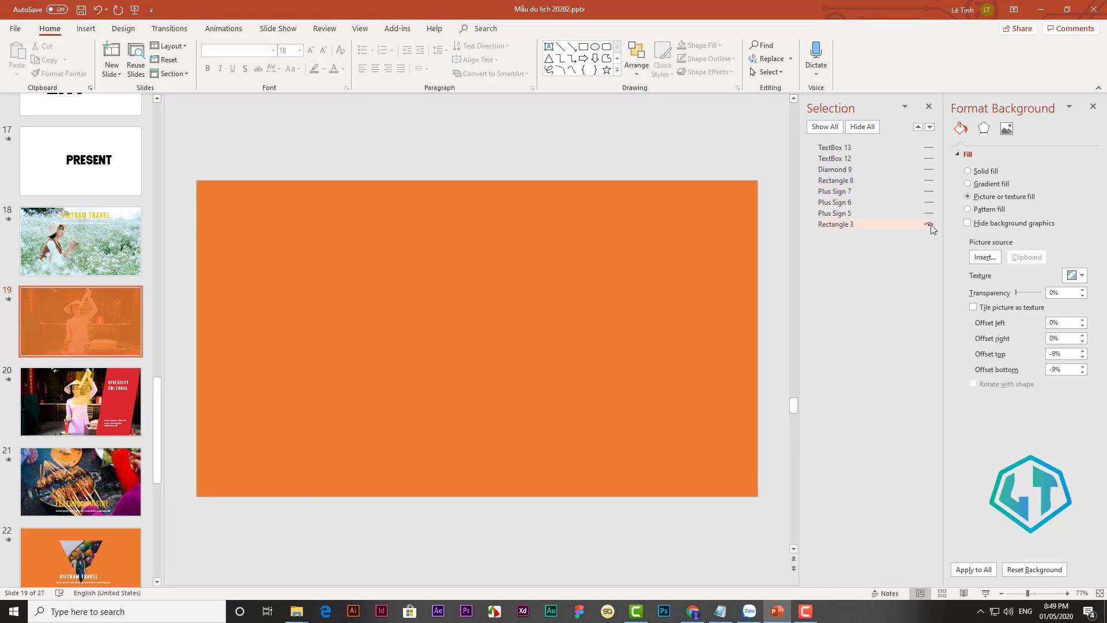
click(621, 293)
right_click(621, 293)
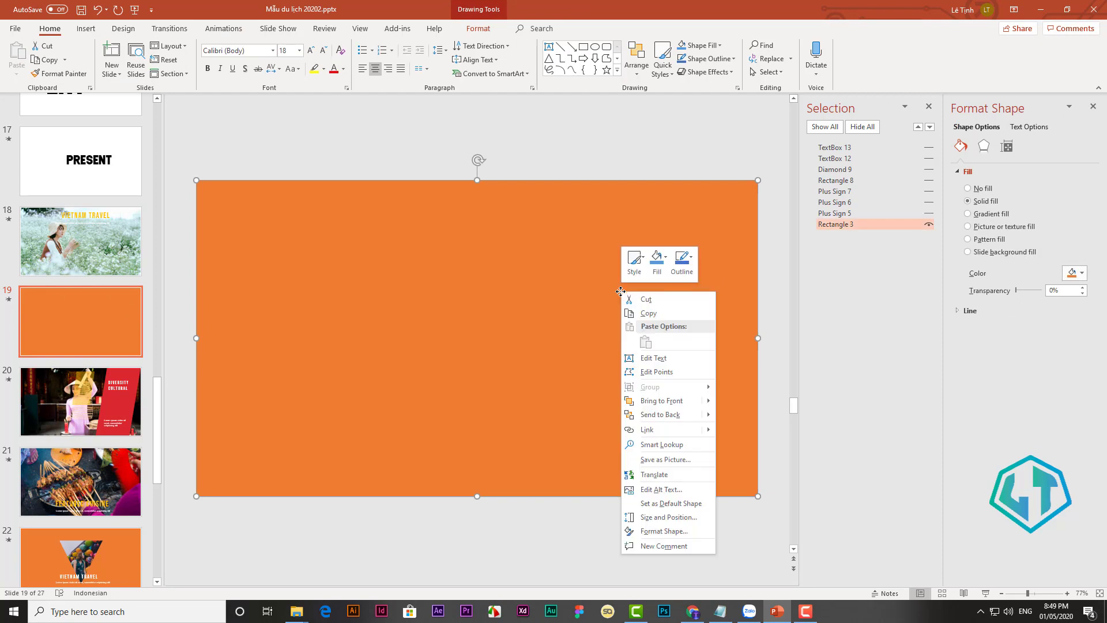
click(665, 277)
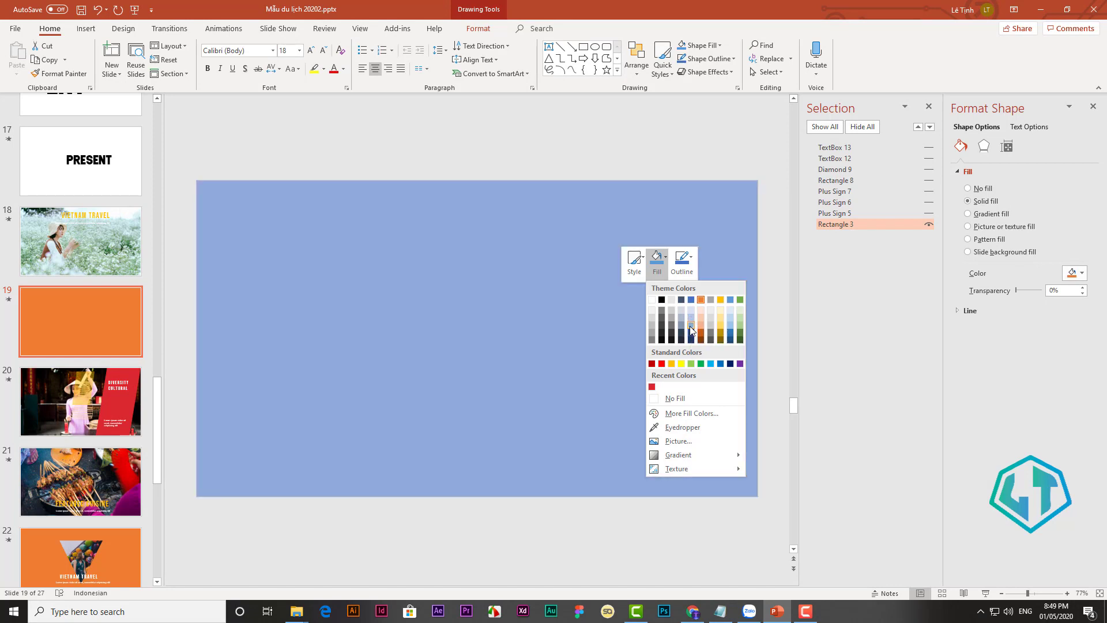
click(691, 330)
- Unhide the three plus shapes, the yellow rectangle and the picture diamond
click(928, 213)
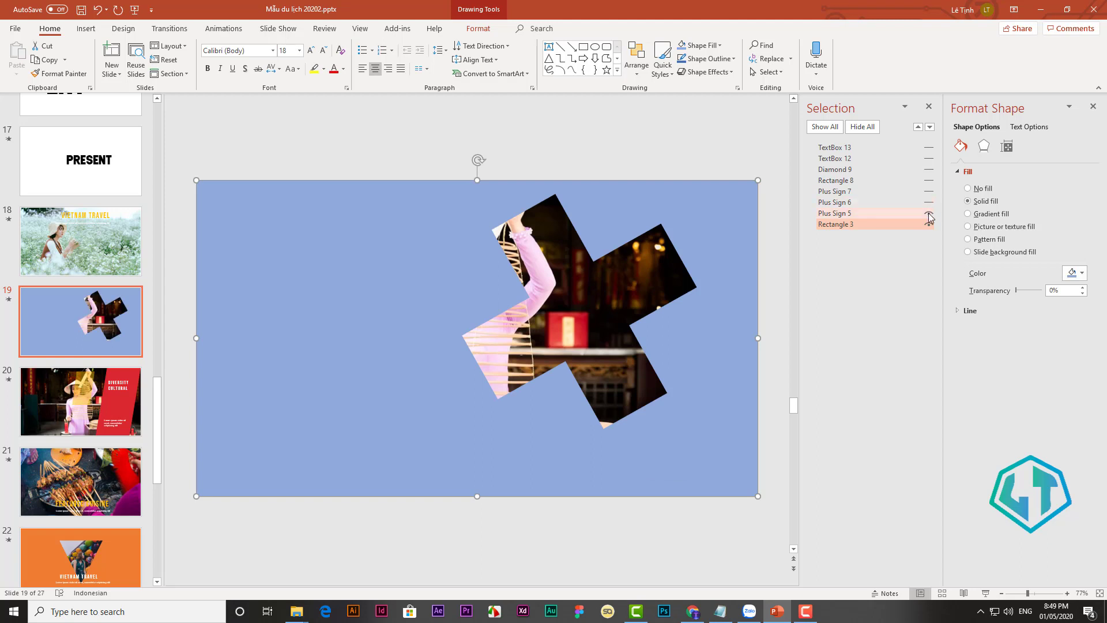
click(928, 202)
click(928, 191)
click(928, 180)
click(928, 169)
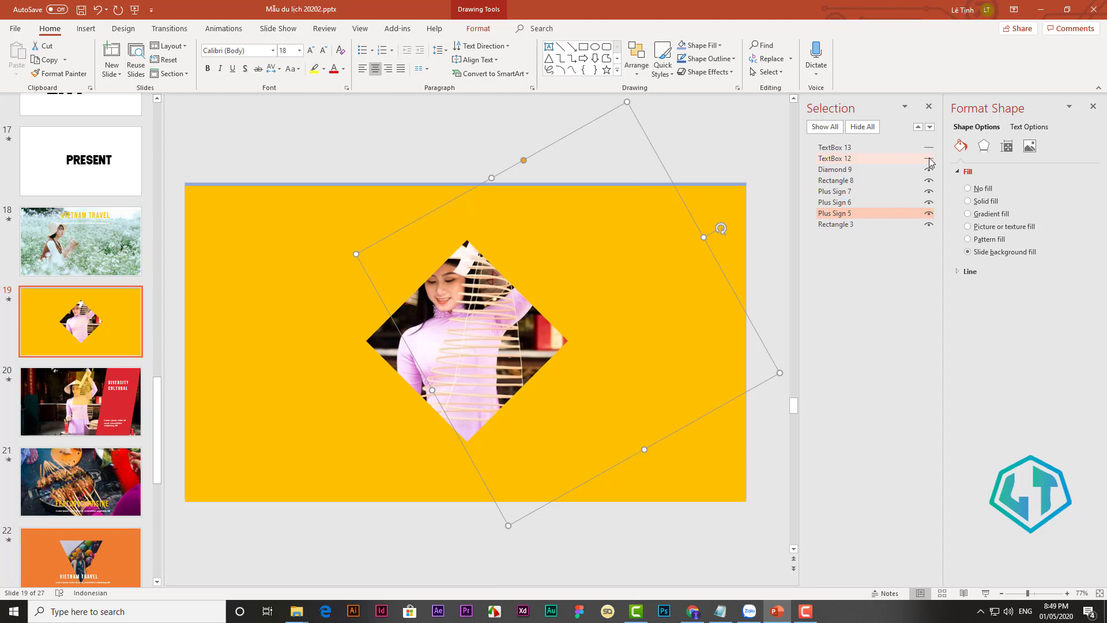
- Unhide the WONDERFUL NATURE title and subtitle, check their text, then go to slide 21
click(928, 159)
click(928, 148)
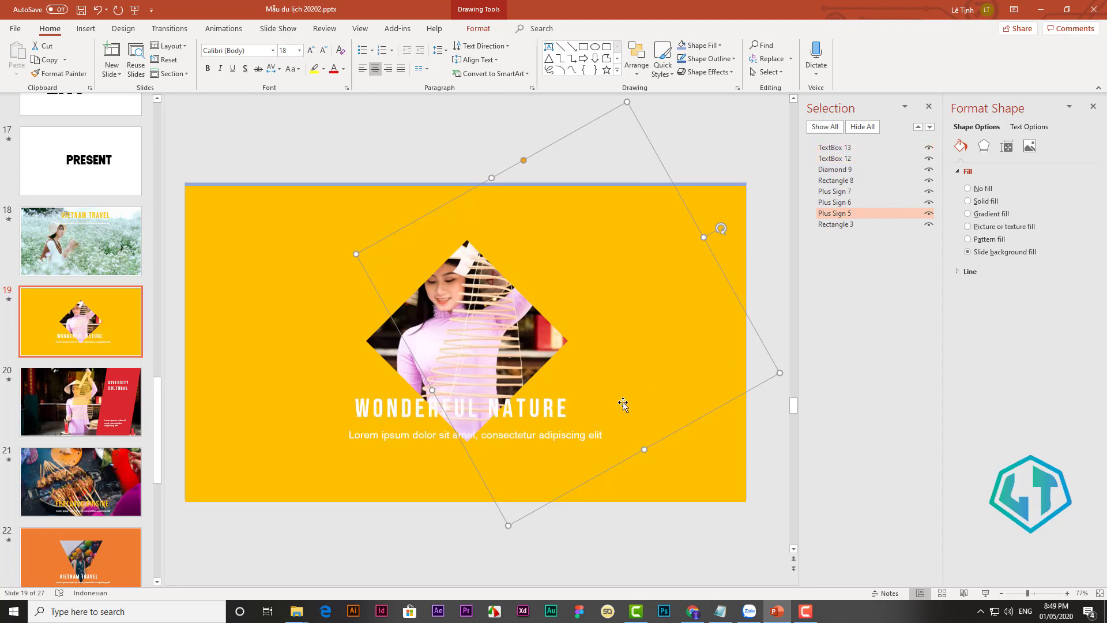
click(503, 410)
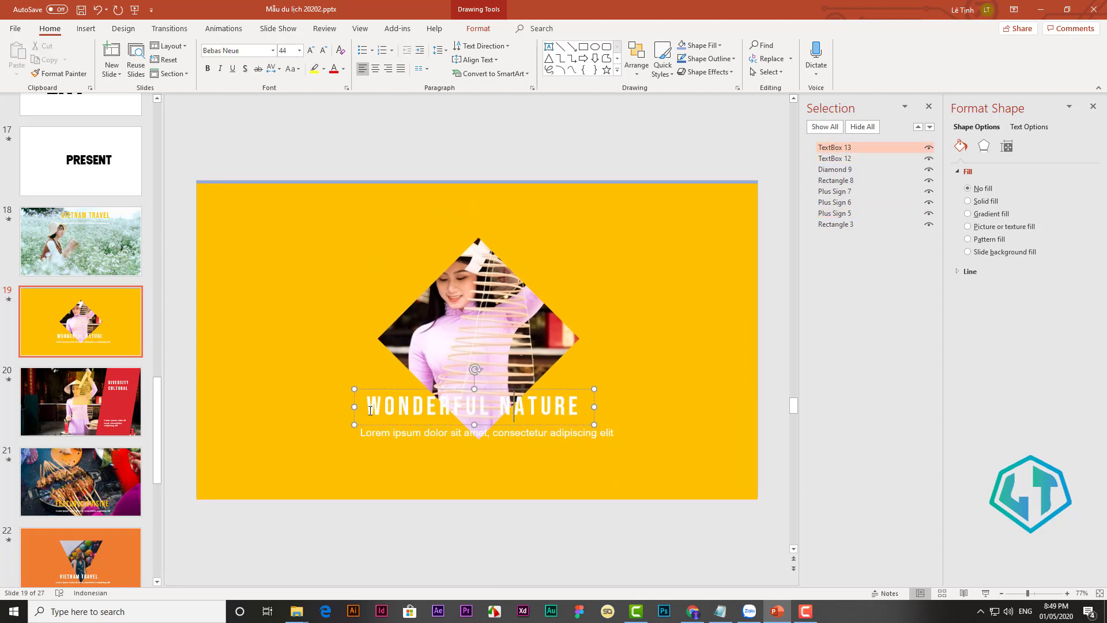
drag(370, 410, 589, 408)
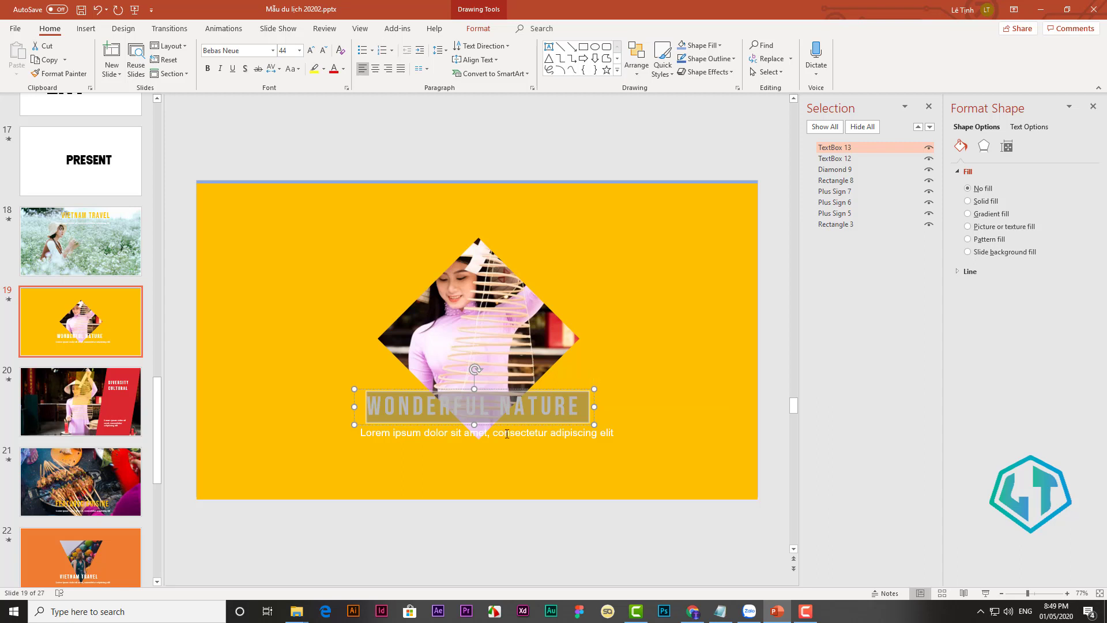
click(437, 433)
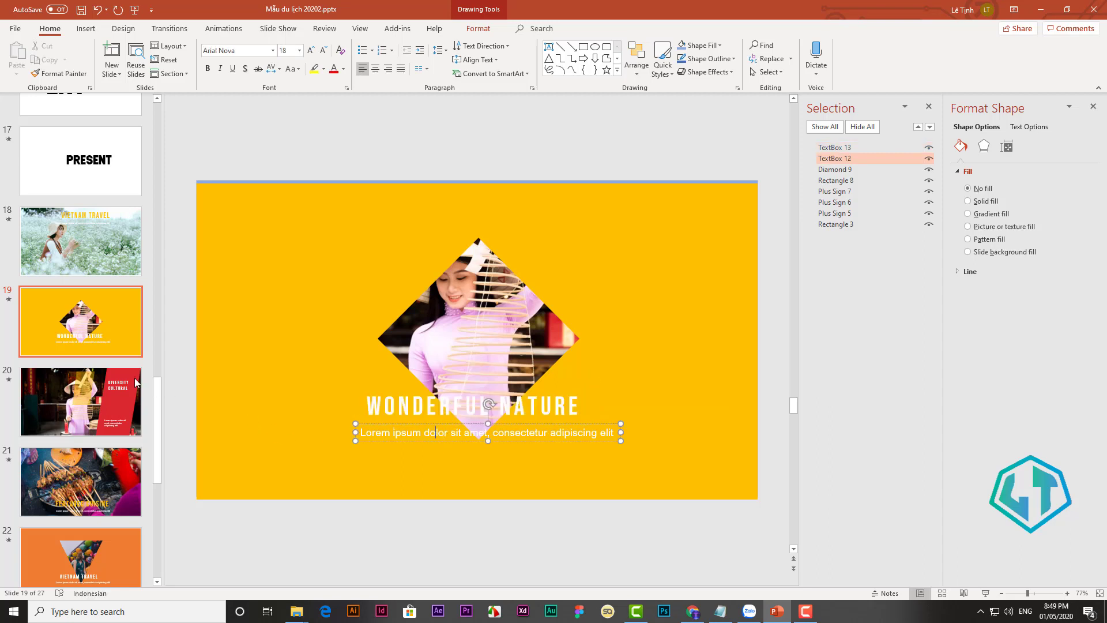
click(10, 304)
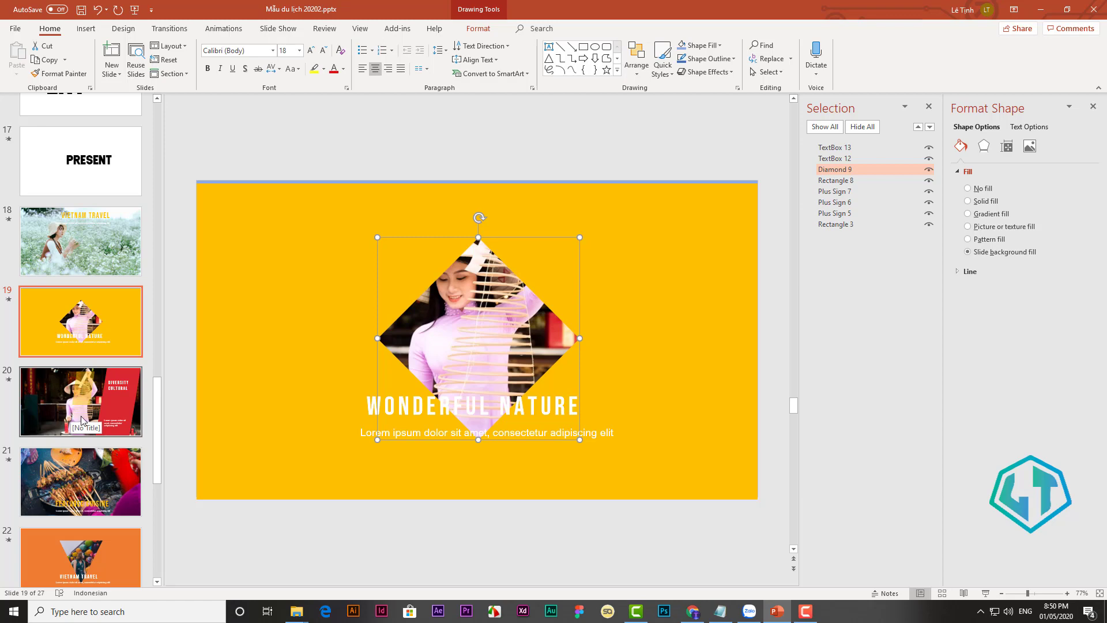
click(97, 492)
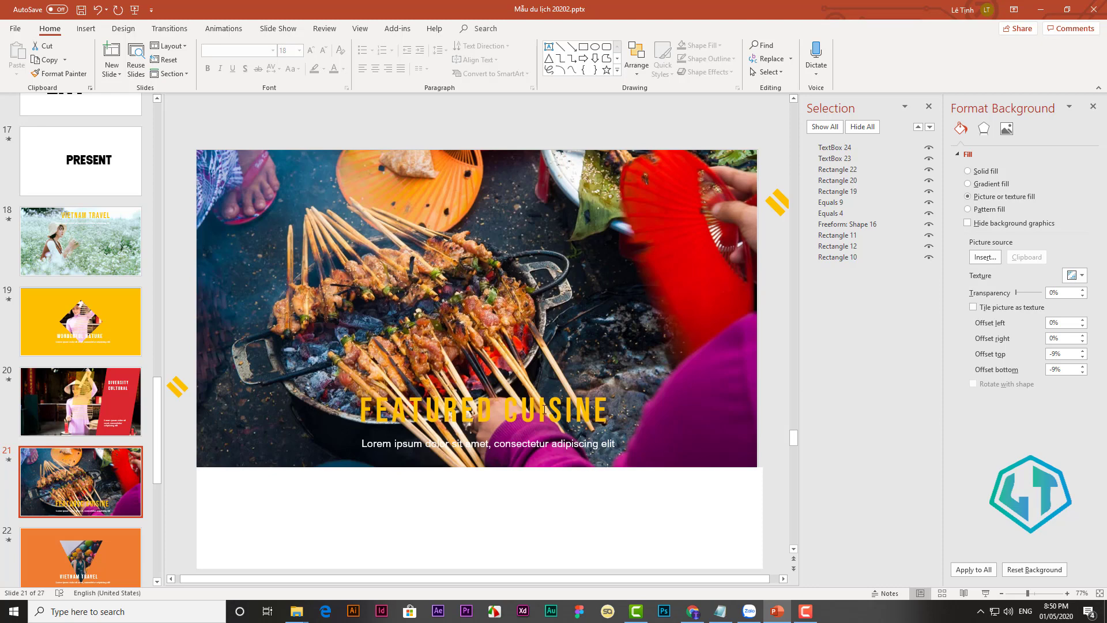
- Hide all objects on slide 21 and set its background picture to the lantern-market photo
click(474, 334)
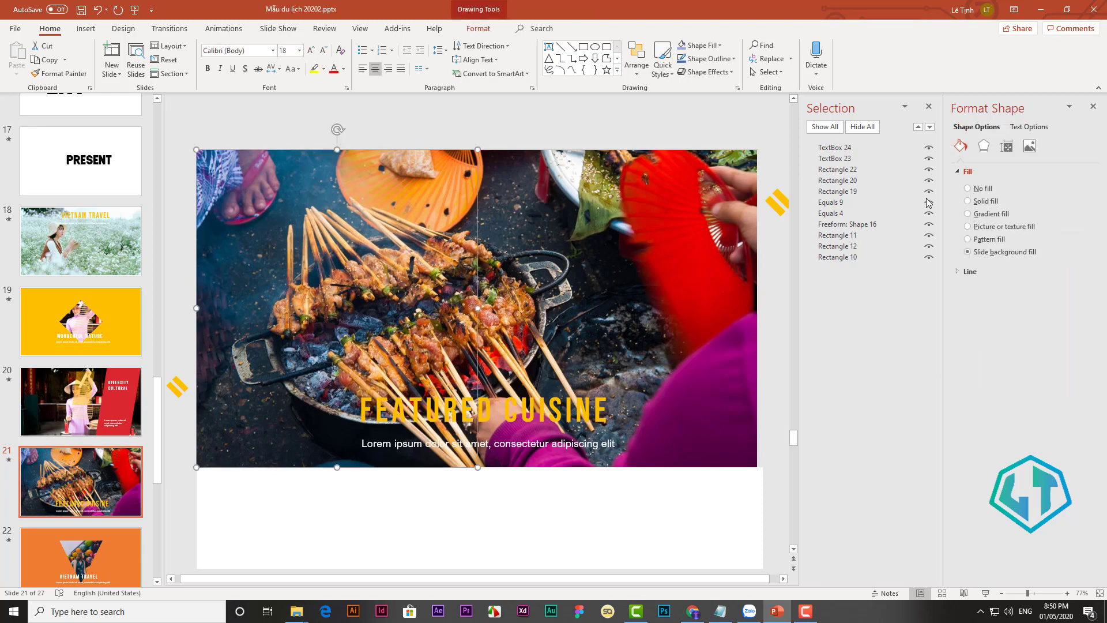
click(867, 131)
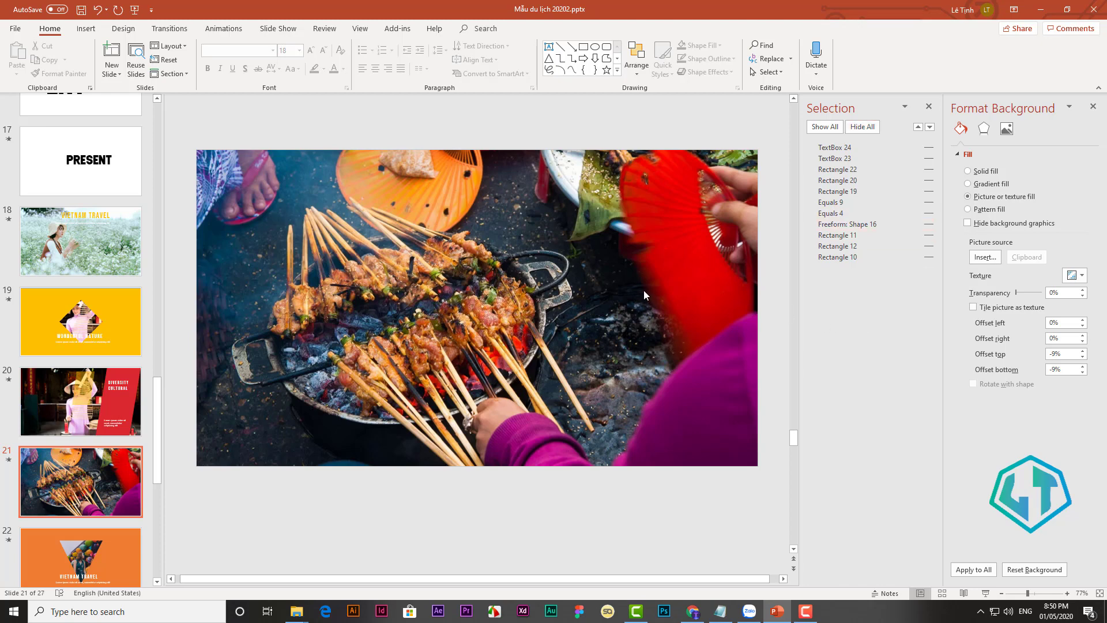
right_click(654, 246)
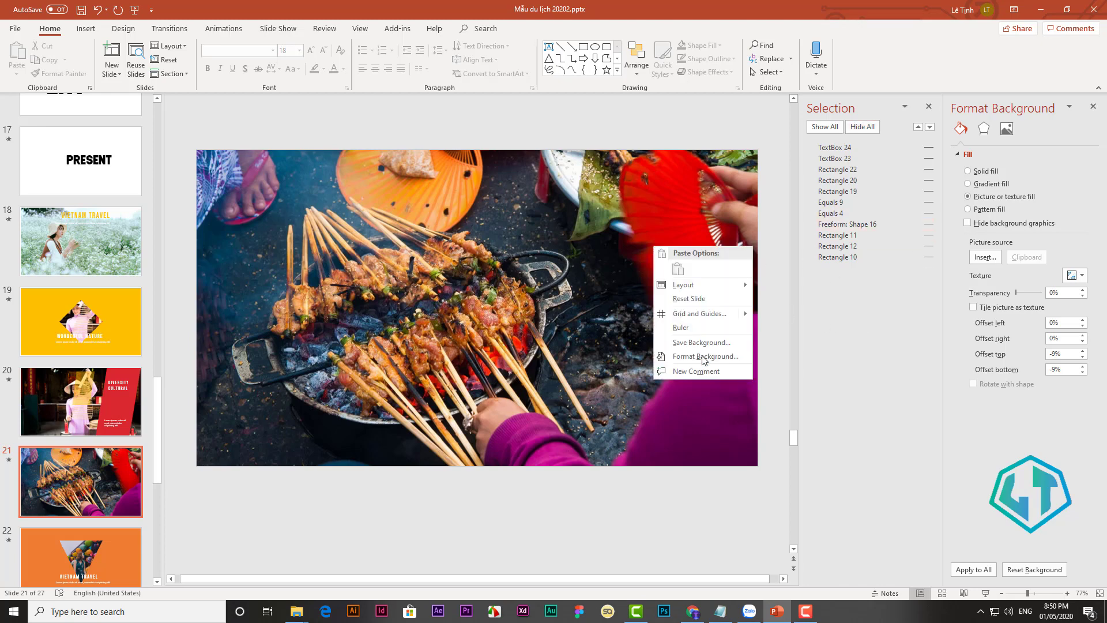
click(697, 360)
click(983, 263)
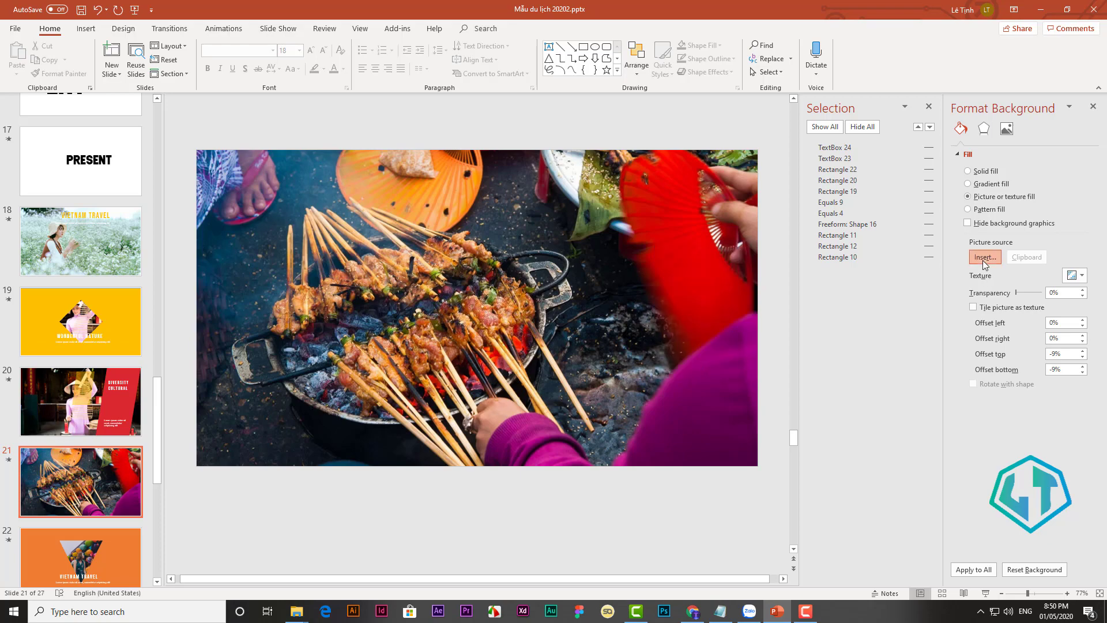
click(516, 292)
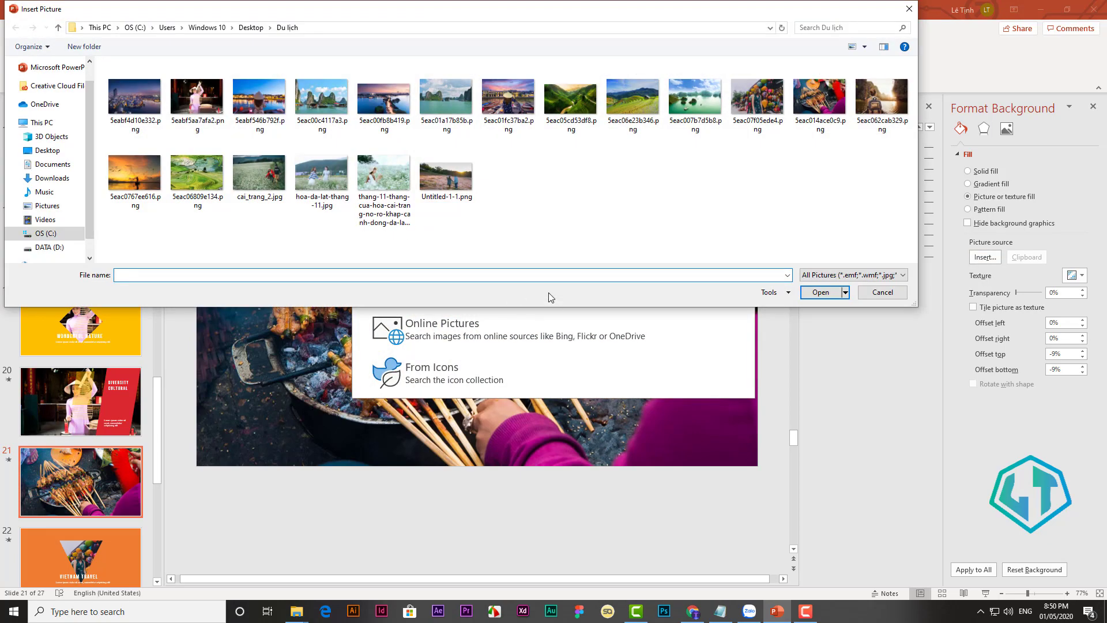
double_click(753, 100)
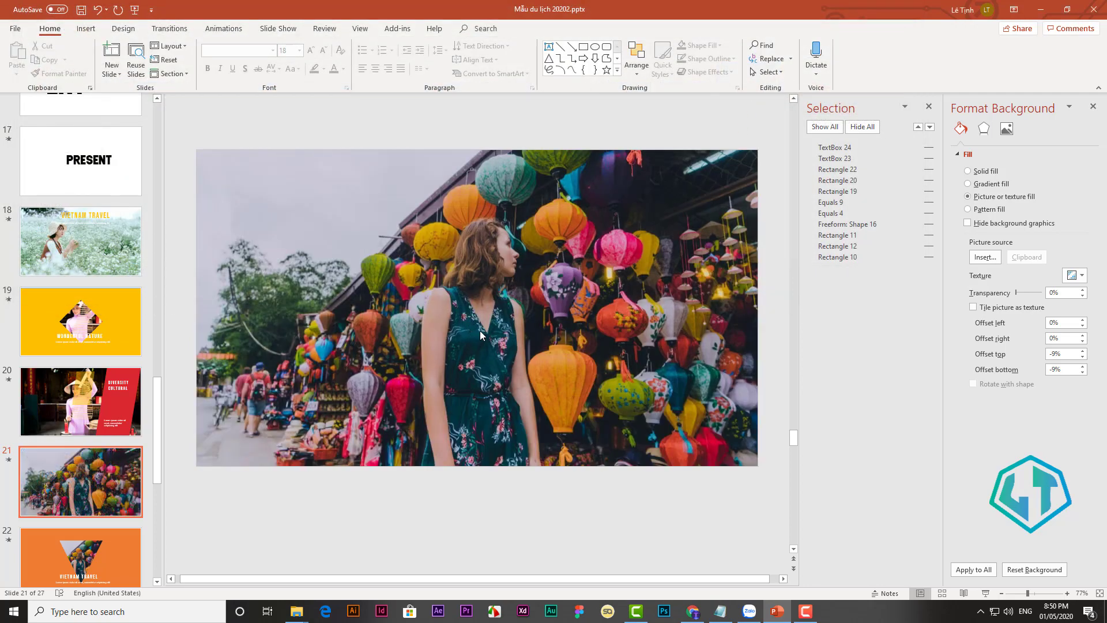
- Show all slide 21 objects again and check the FEATURED CUISINE title and subtitle
click(836, 128)
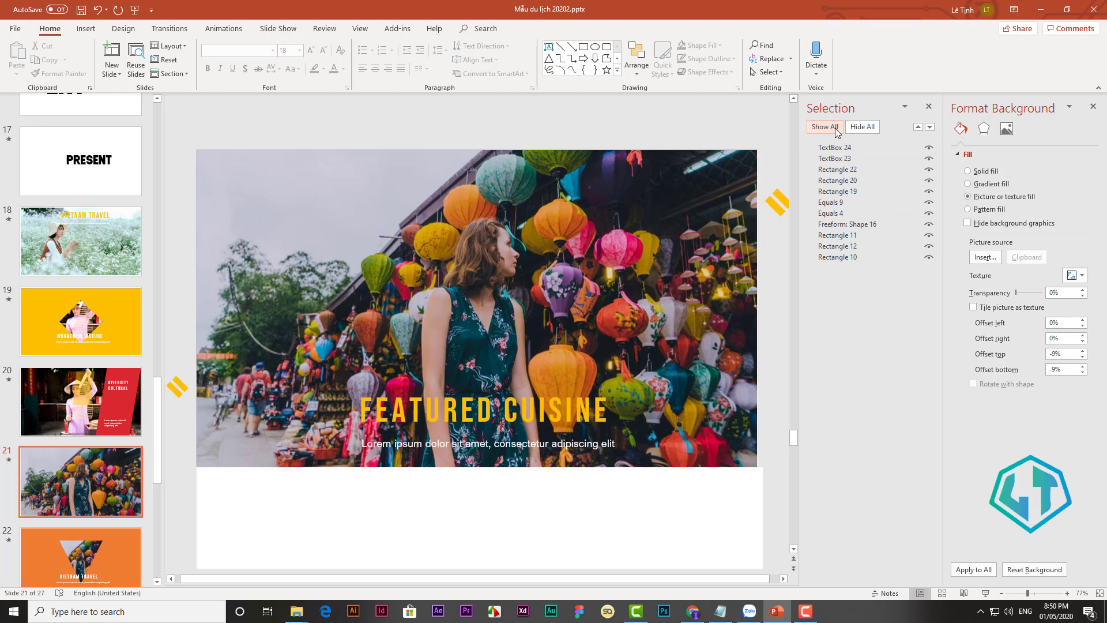
click(568, 410)
drag(361, 412, 589, 416)
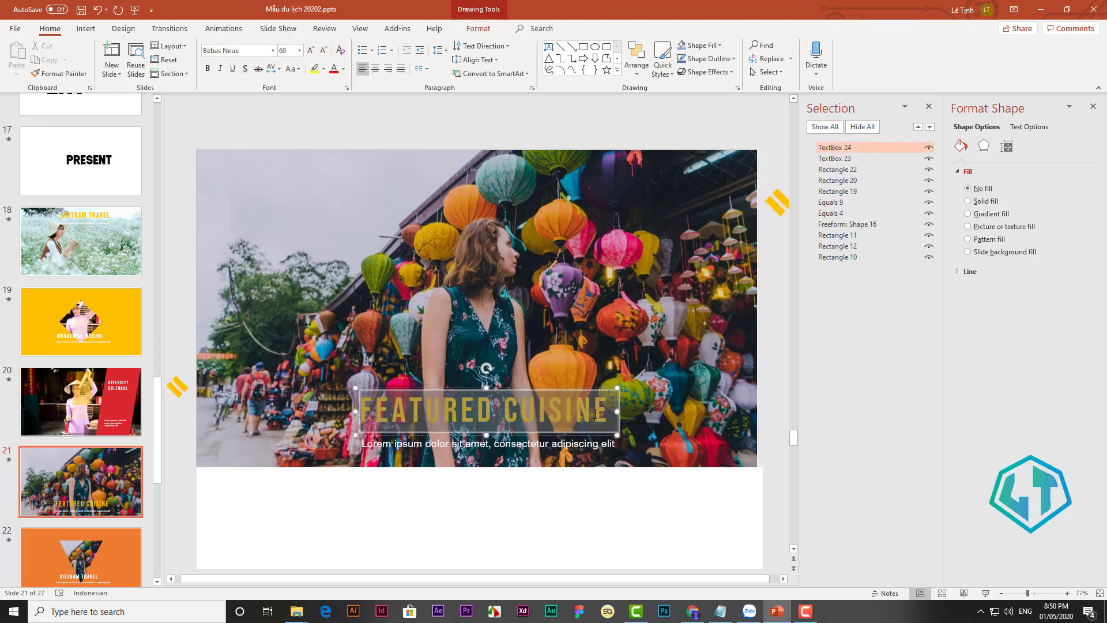
click(523, 444)
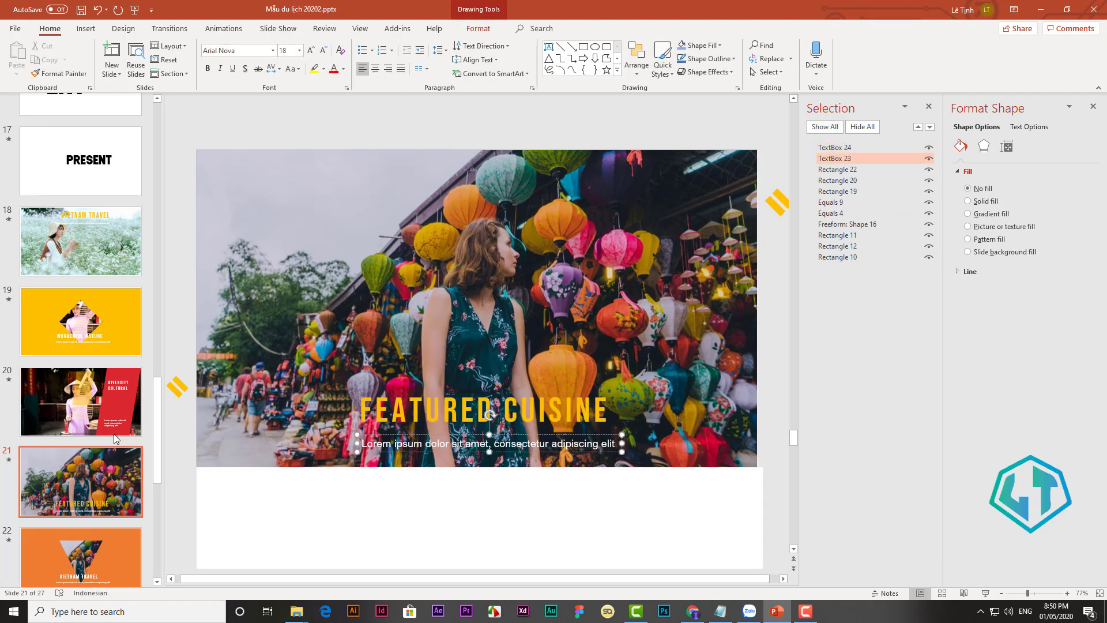
- Move to slide 23 and hide all its objects, leaving only the river photo
click(91, 528)
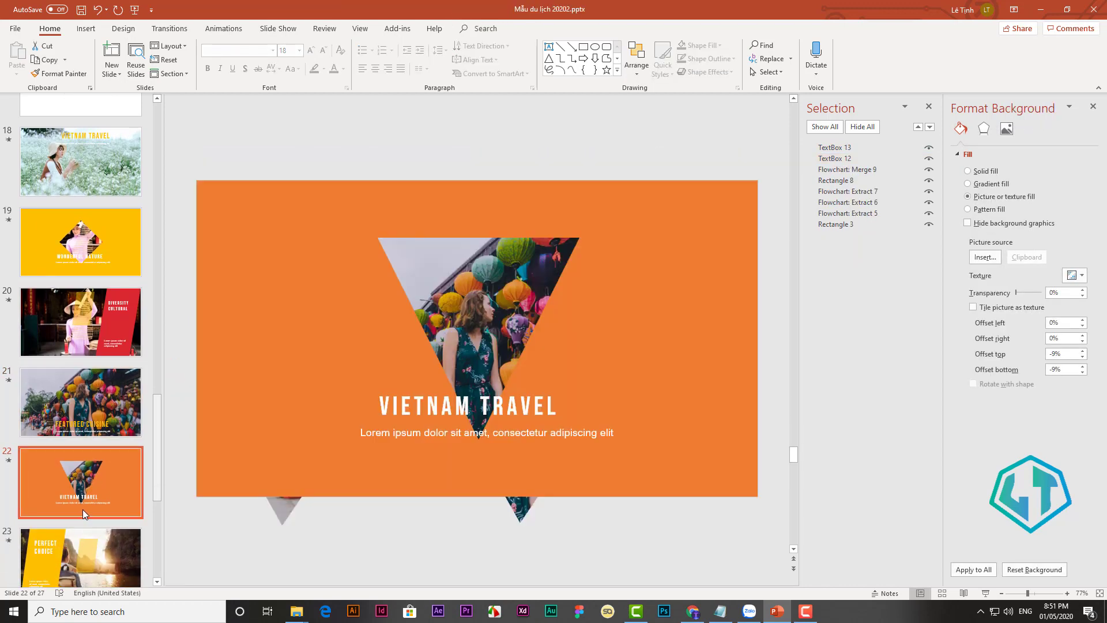
scroll(493, 352, down, 3)
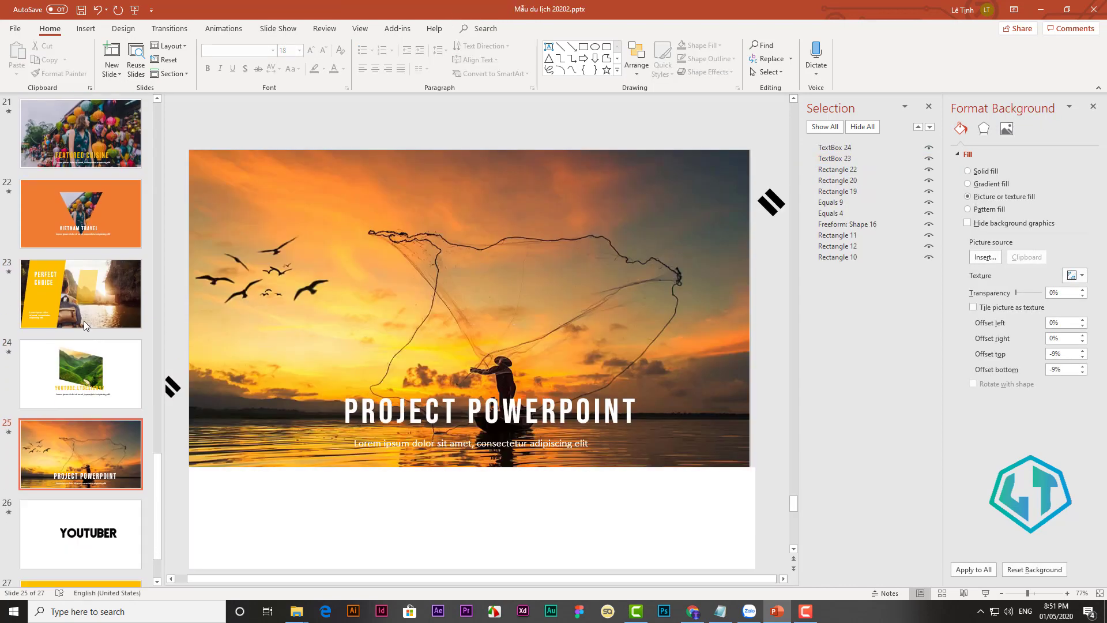
click(84, 321)
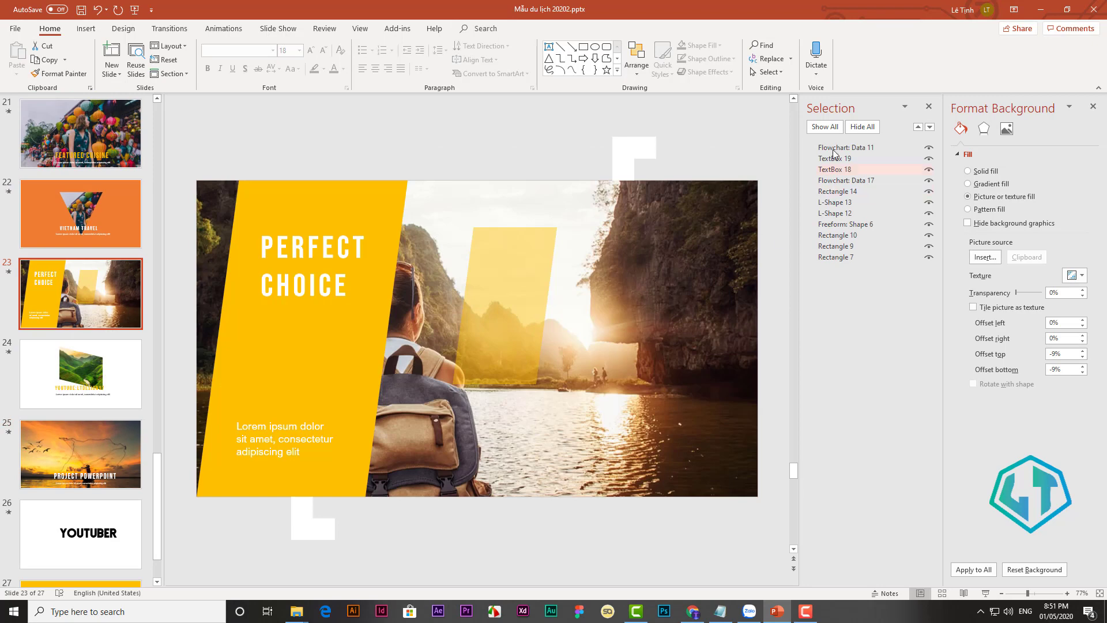
click(865, 130)
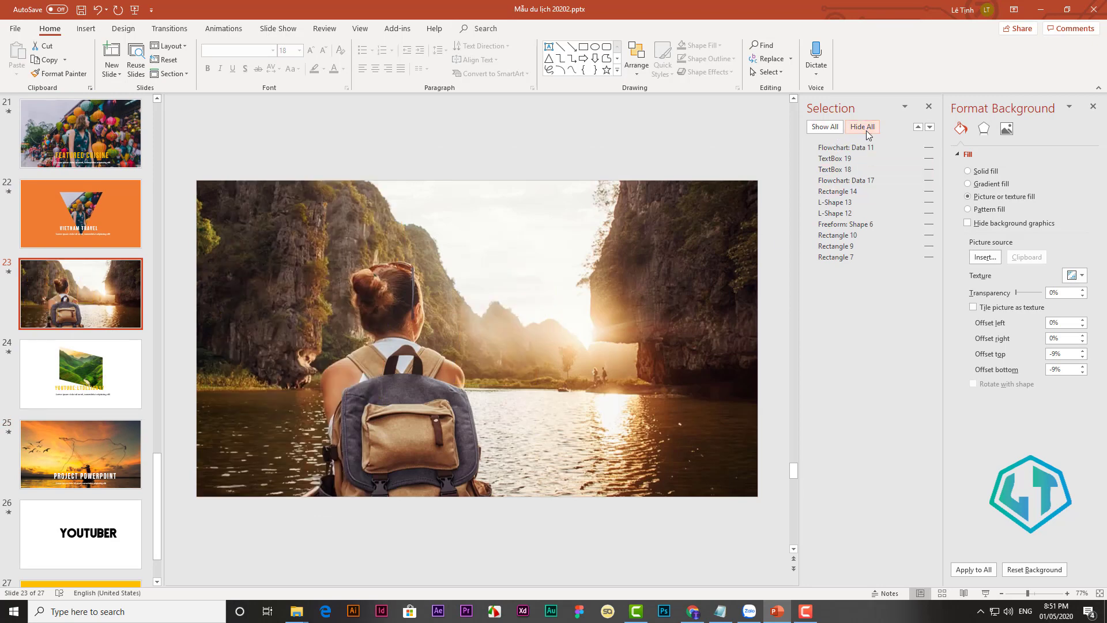
- Set slide 23's background picture to the green bay-and-islands photo from file
right_click(568, 290)
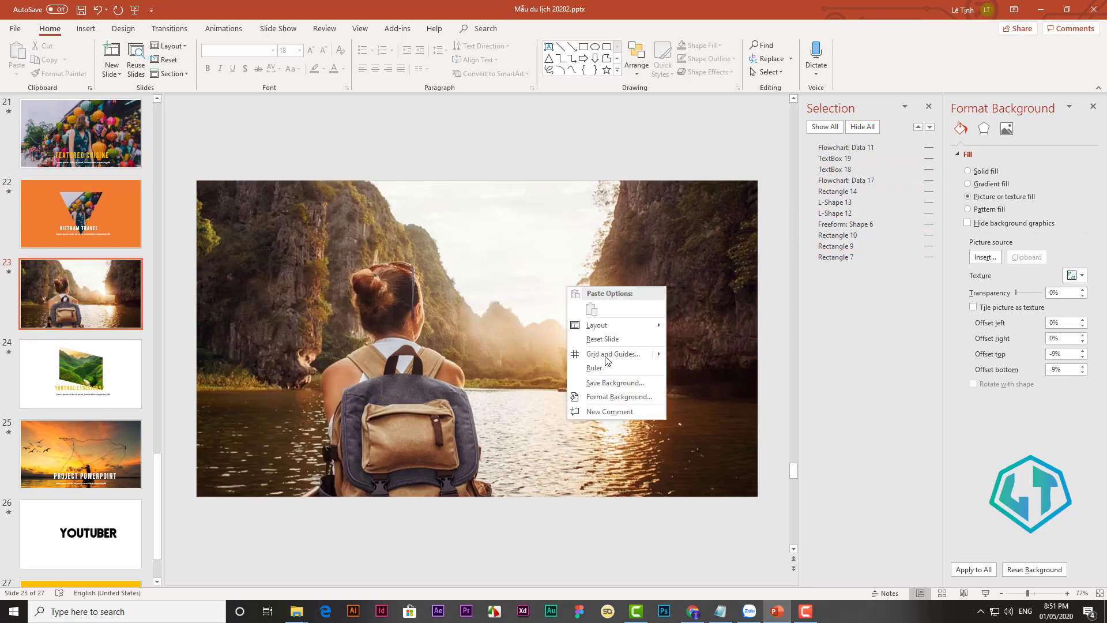
click(610, 404)
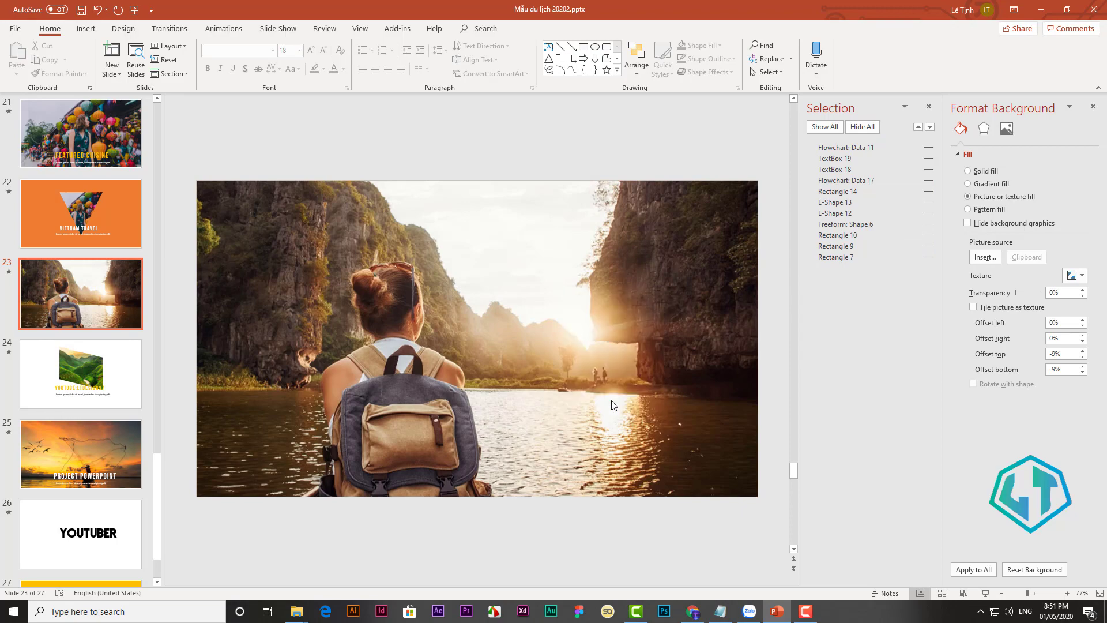
click(984, 257)
click(498, 279)
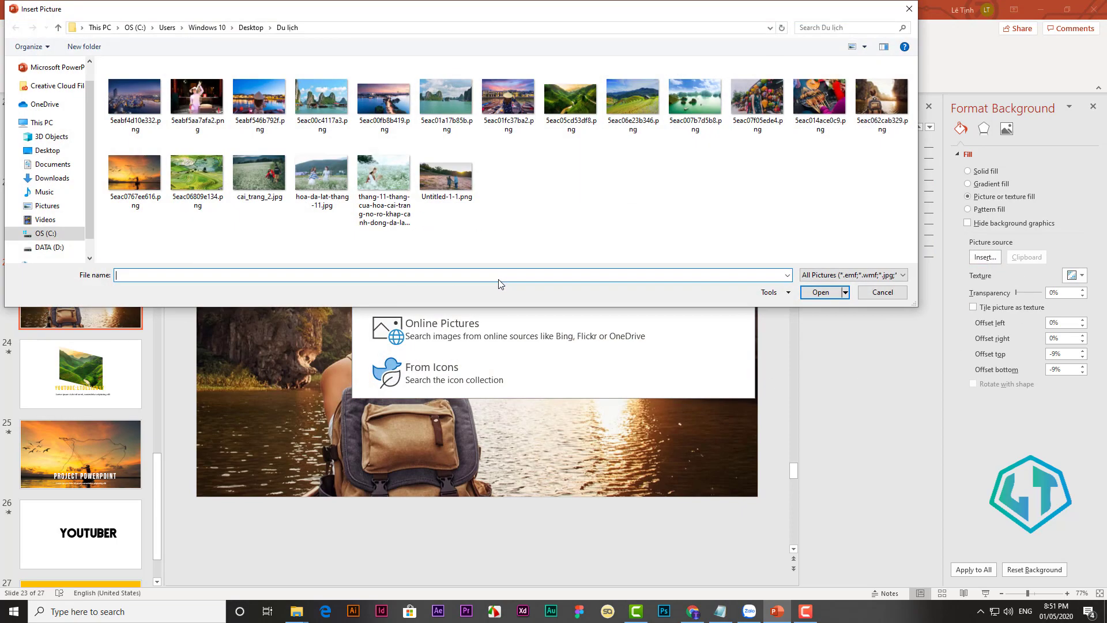
double_click(688, 105)
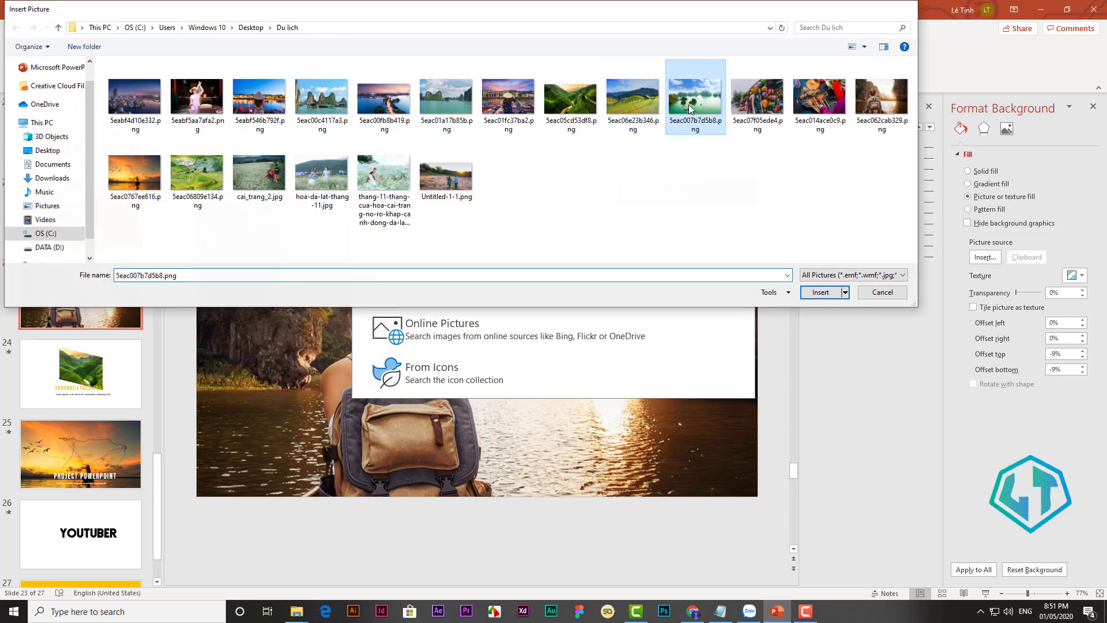
- Show all slide 23 objects again and check the PERFECT CHOICE text
click(841, 129)
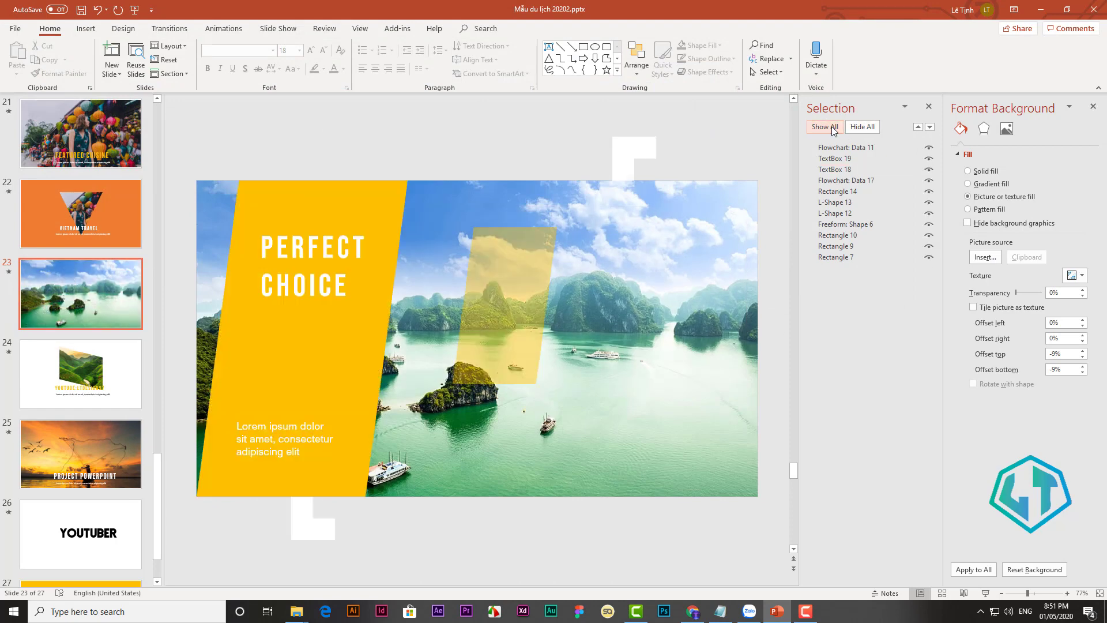
click(316, 252)
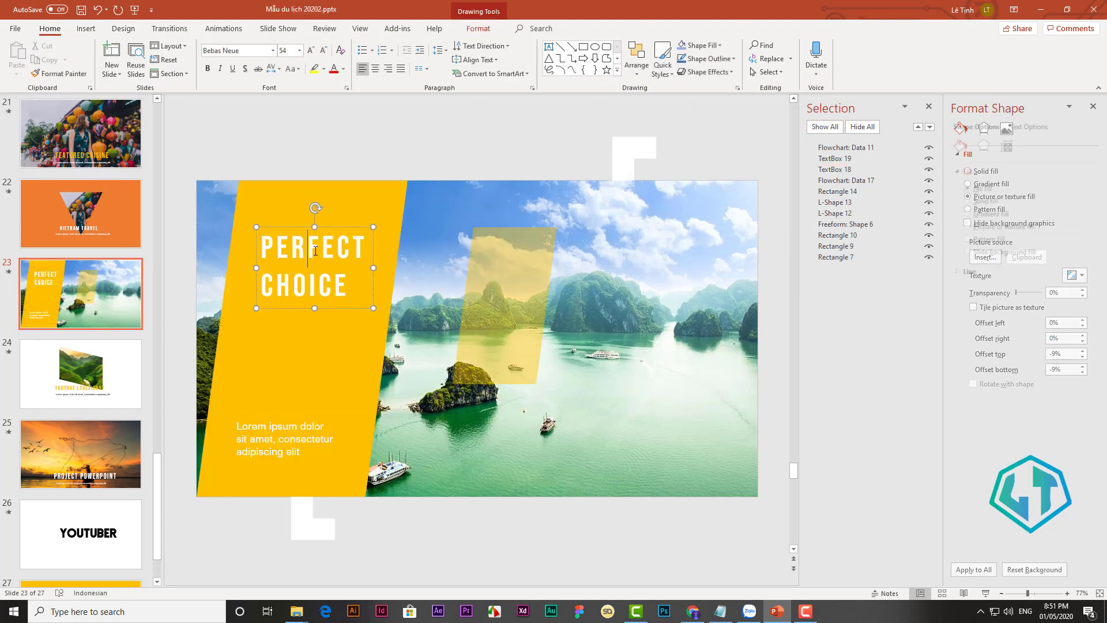
key(ctrl+a)
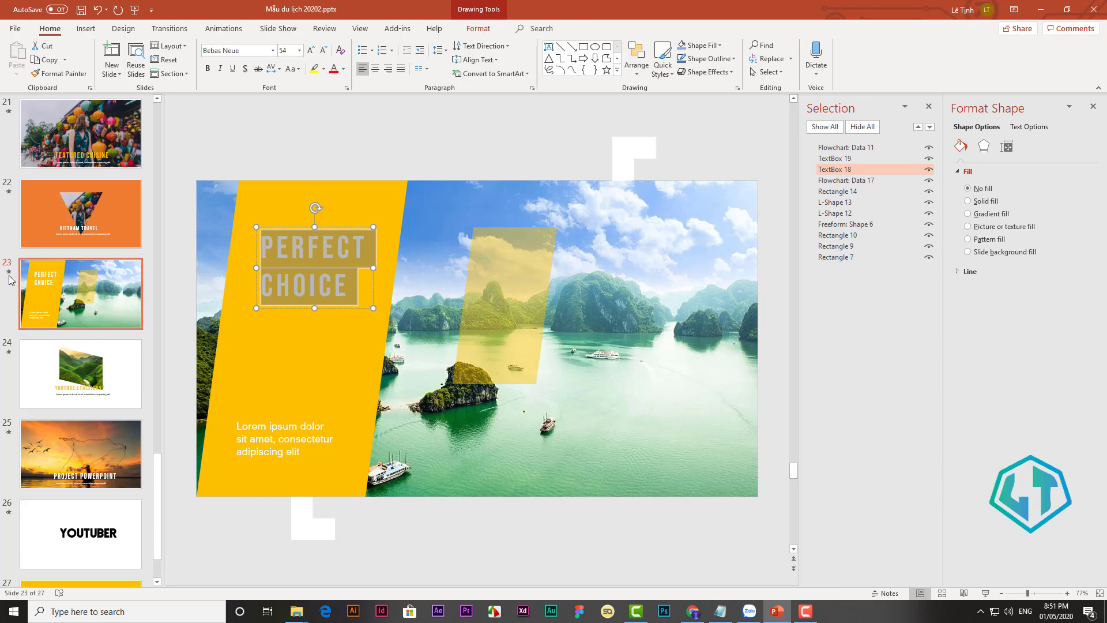
click(8, 272)
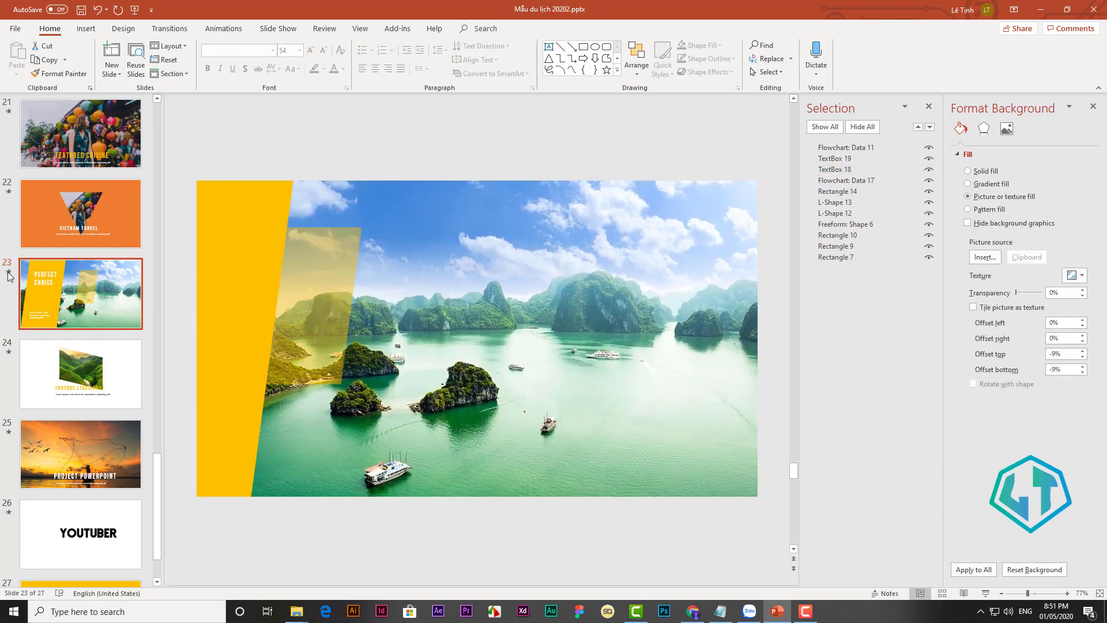
- Browse through the remaining slides to slide 27 and select its LTDESIGN97 text box
click(10, 194)
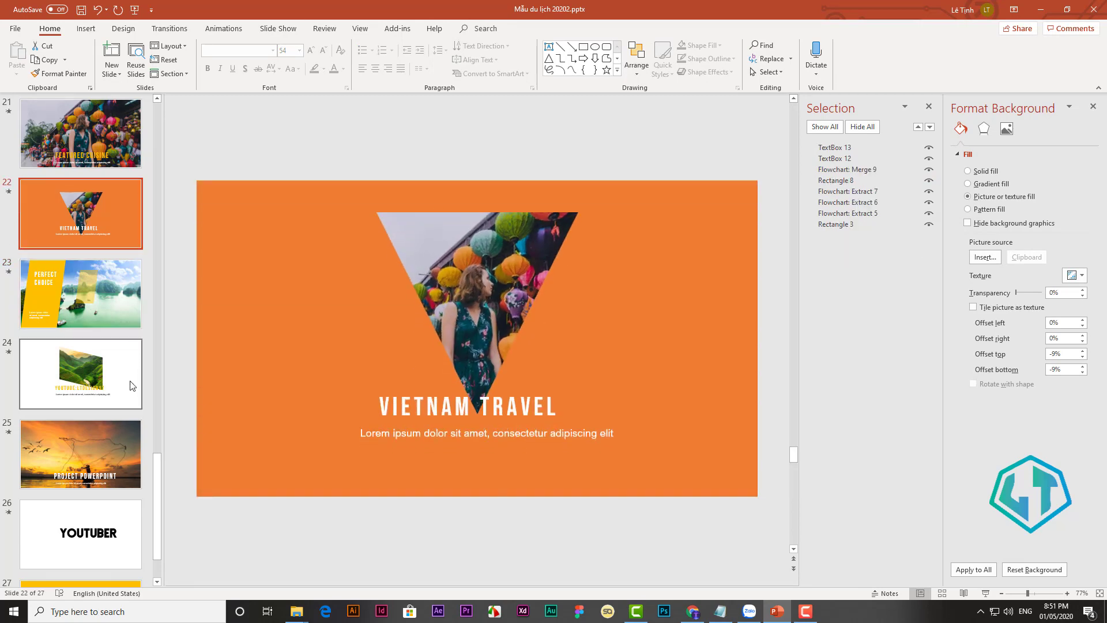
scroll(129, 389, down, 2)
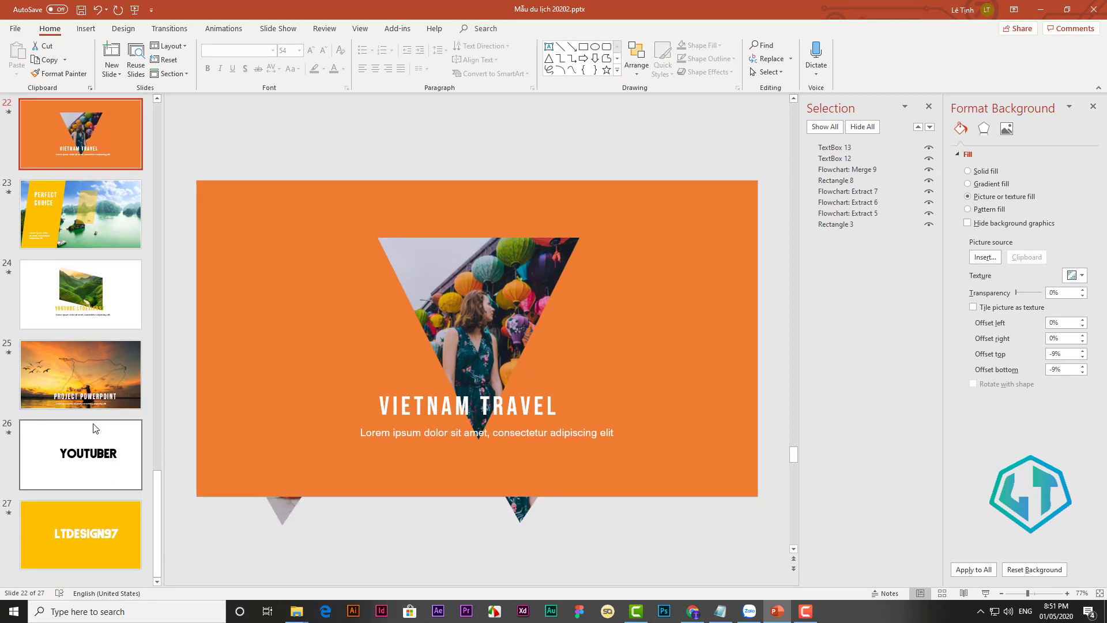
click(88, 533)
click(367, 330)
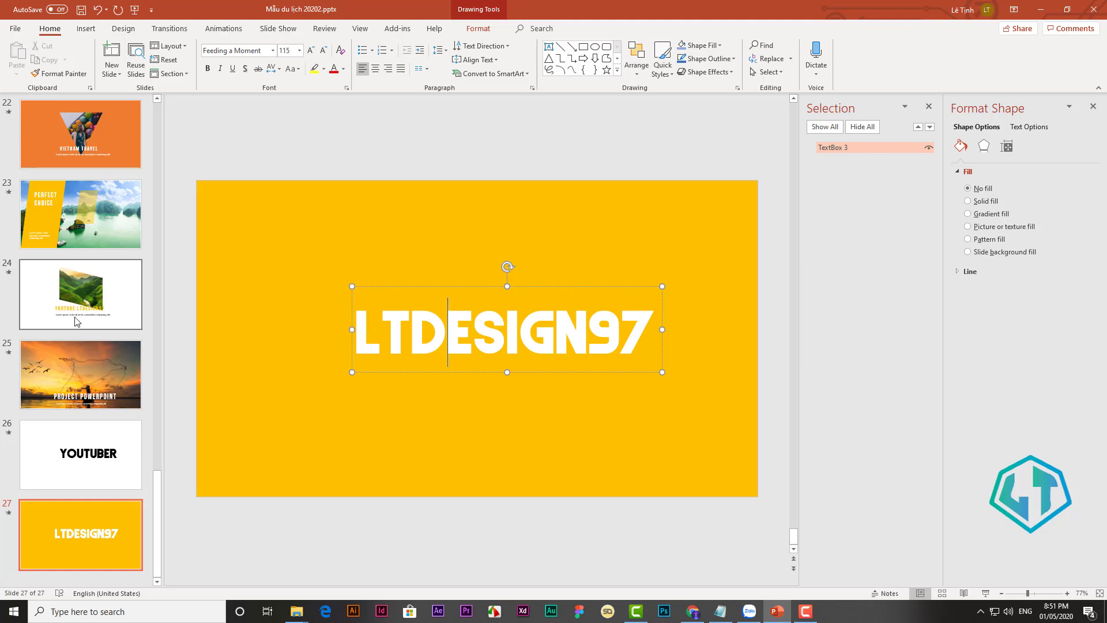
- Return to slide 1 and select its original background audio clip
scroll(75, 335, up, 2)
scroll(71, 346, up, 1)
scroll(75, 346, up, 2)
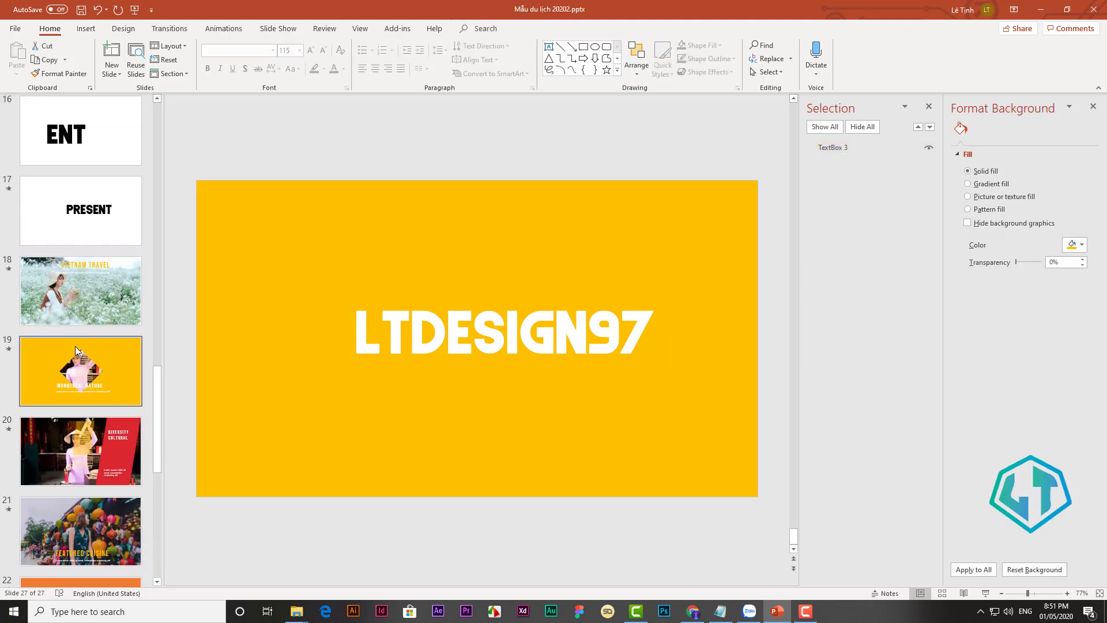
scroll(75, 346, up, 3)
scroll(75, 349, down, 3)
scroll(77, 350, down, 3)
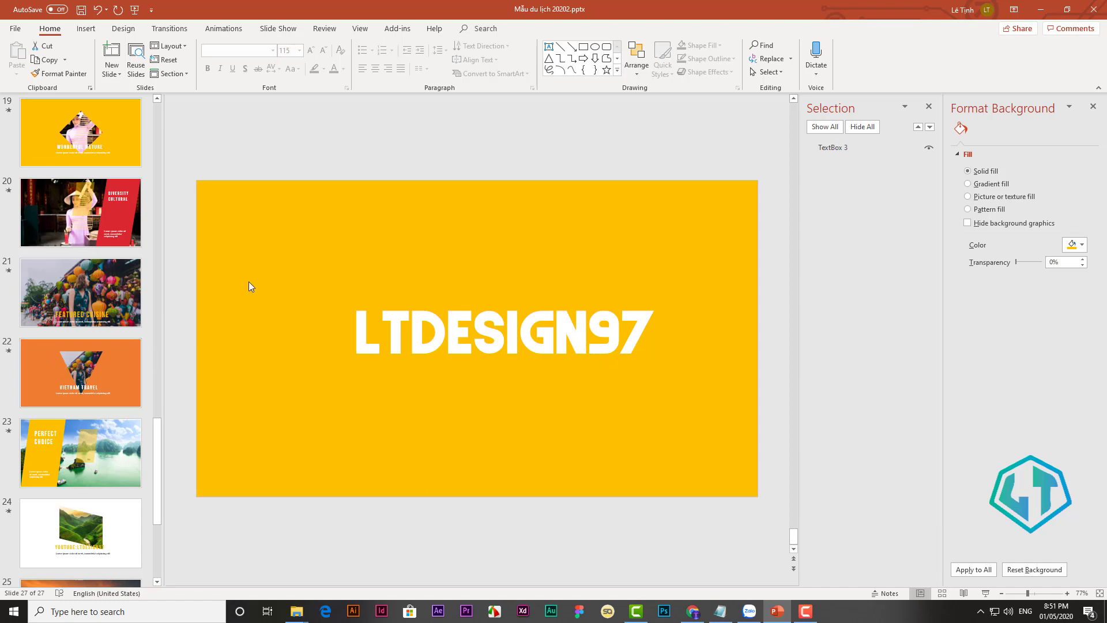
scroll(88, 233, up, 4)
scroll(87, 232, up, 3)
scroll(87, 233, up, 3)
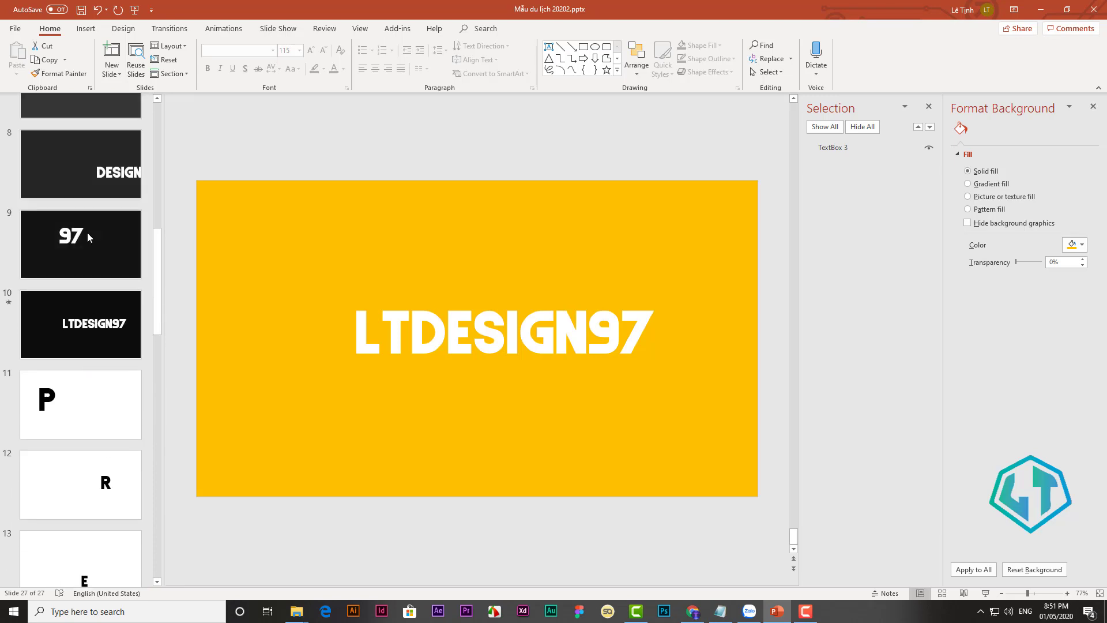
scroll(87, 232, up, 4)
scroll(88, 233, up, 3)
click(90, 157)
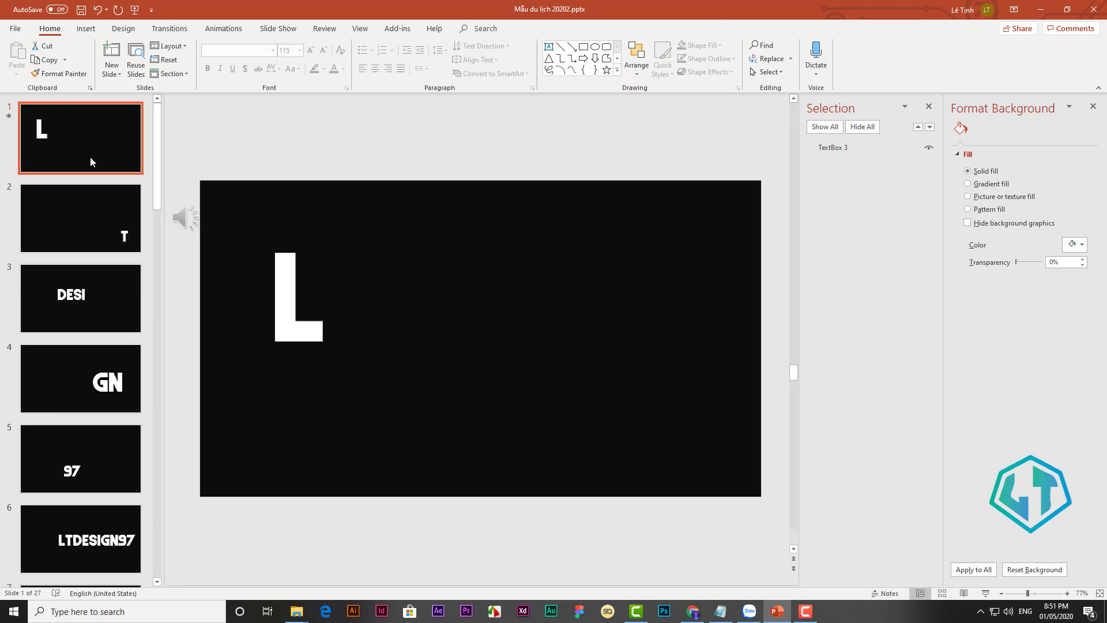
click(182, 218)
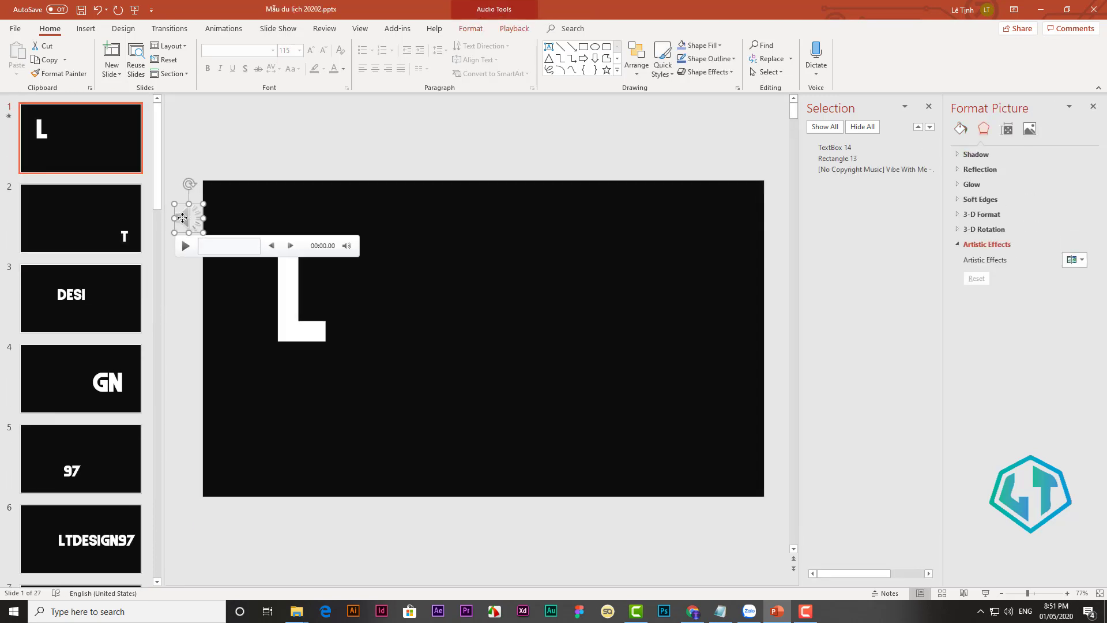
mouse_move(297, 611)
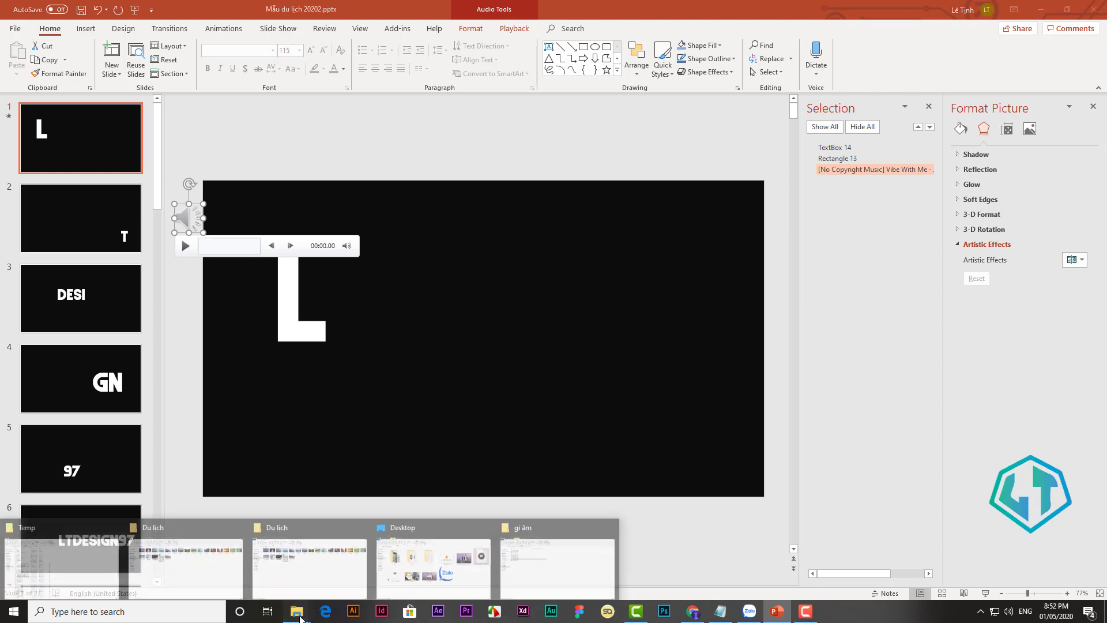
- Drag the FILE_20200501_204259 mp3 from the Desktop folder onto slide 1 as a second audio clip
click(417, 578)
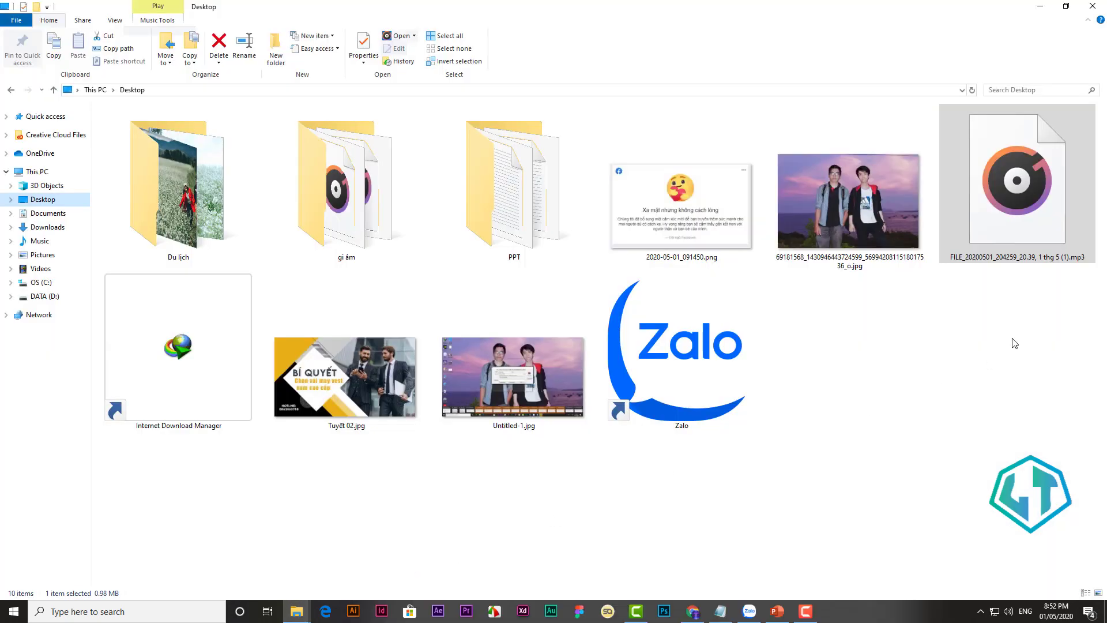
click(1026, 229)
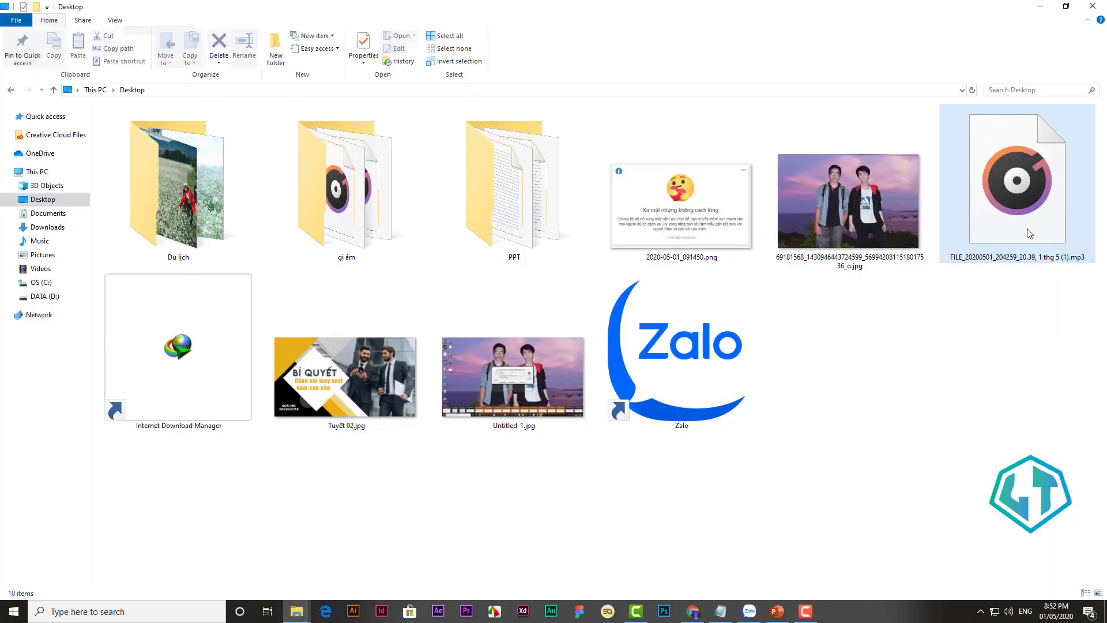
mouse_move(1048, 231)
mouse_down()
mouse_move(483, 431)
mouse_move(427, 164)
mouse_up()
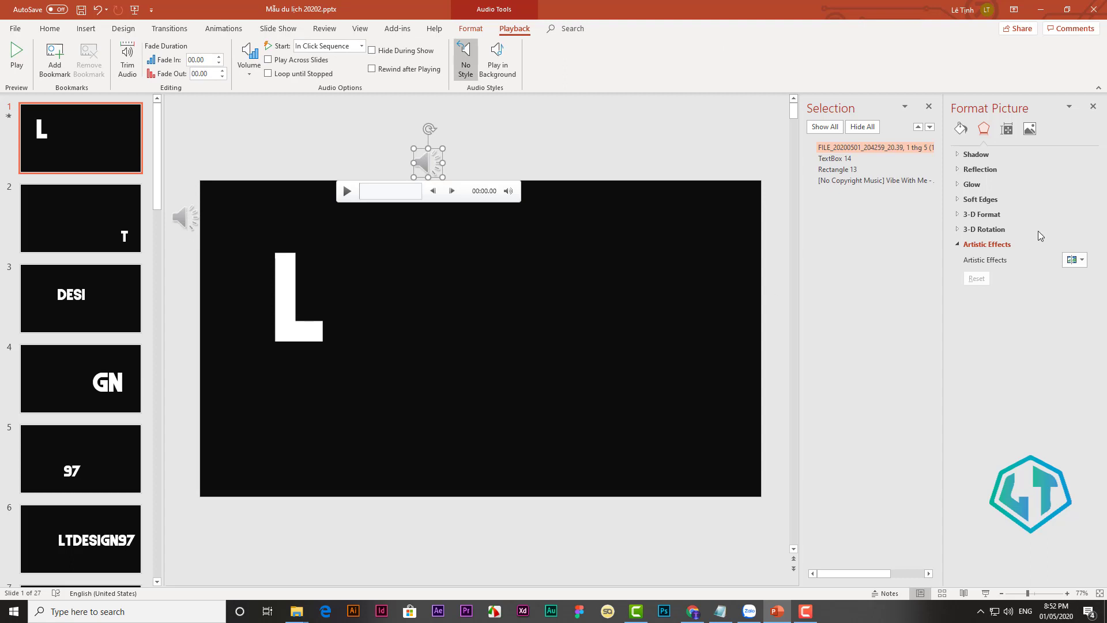
- Rename the FILE_ audio entry in the Selection pane to 'new', then select the original music clip
click(841, 150)
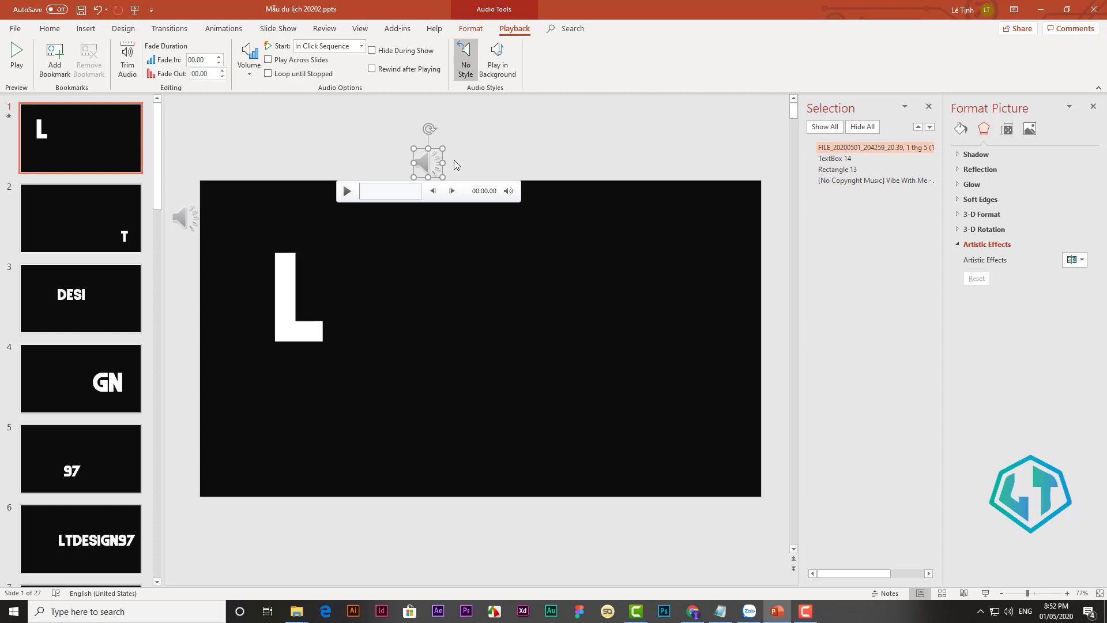
click(871, 149)
key(ctrl+a)
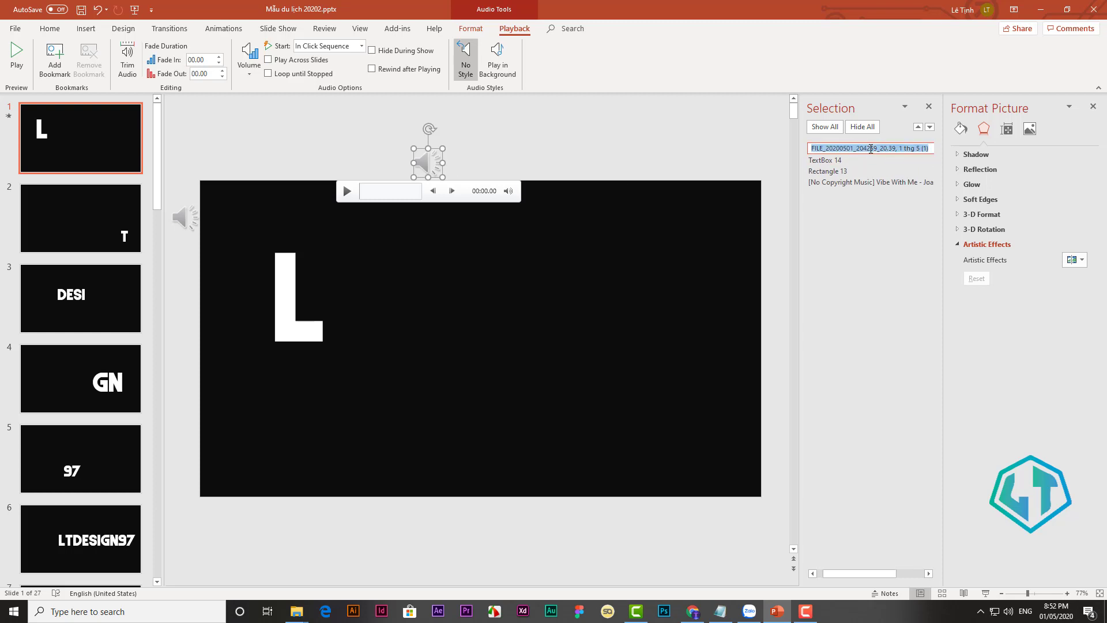
text(a)
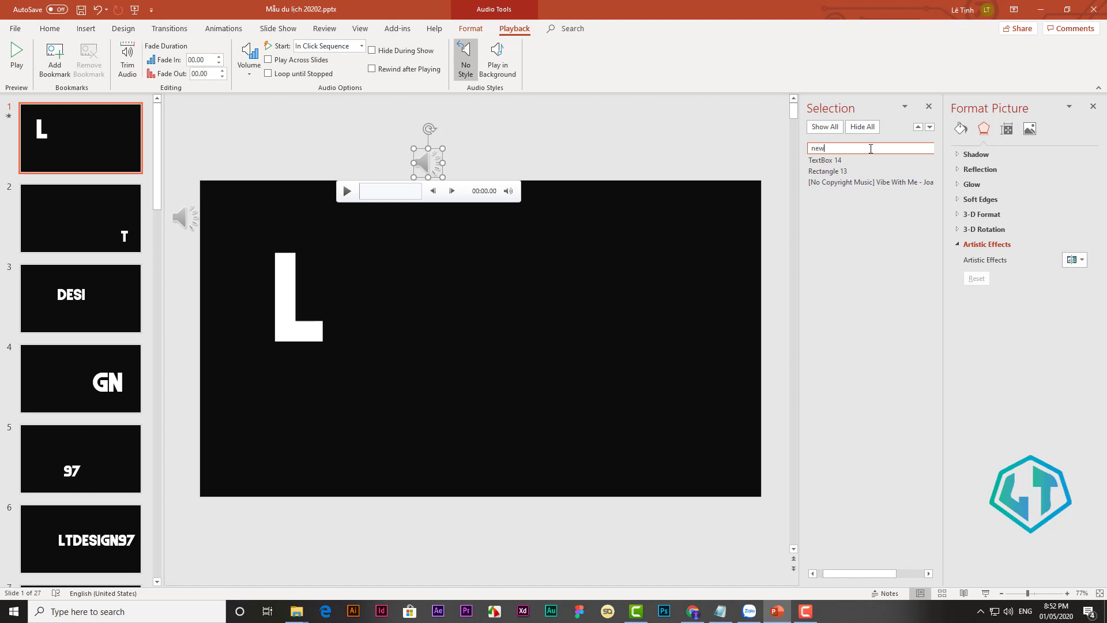
key(Return)
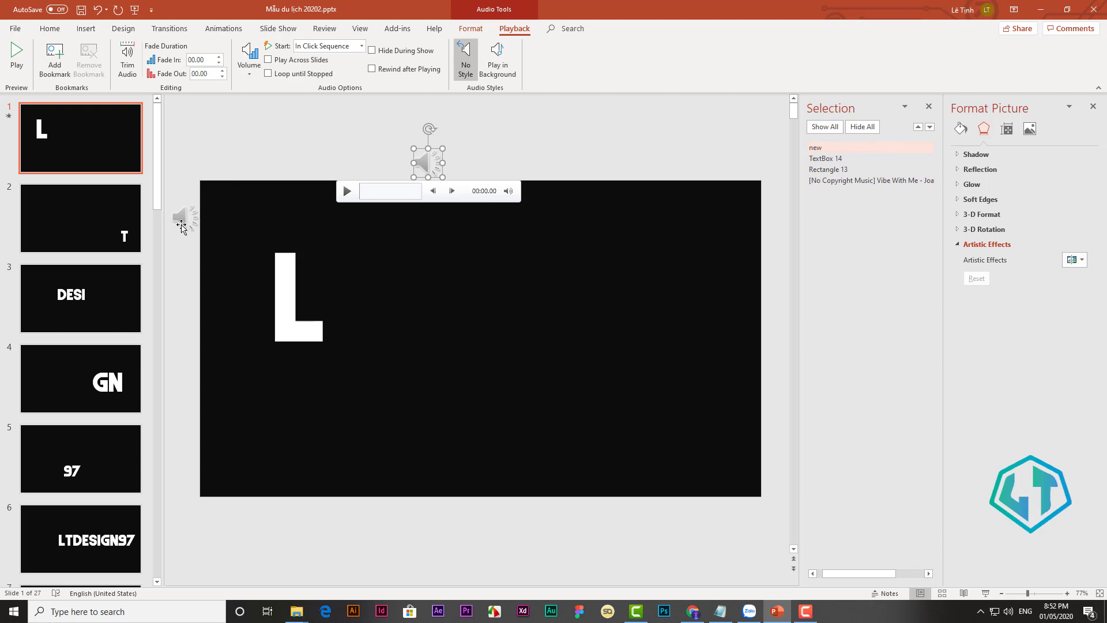
click(181, 223)
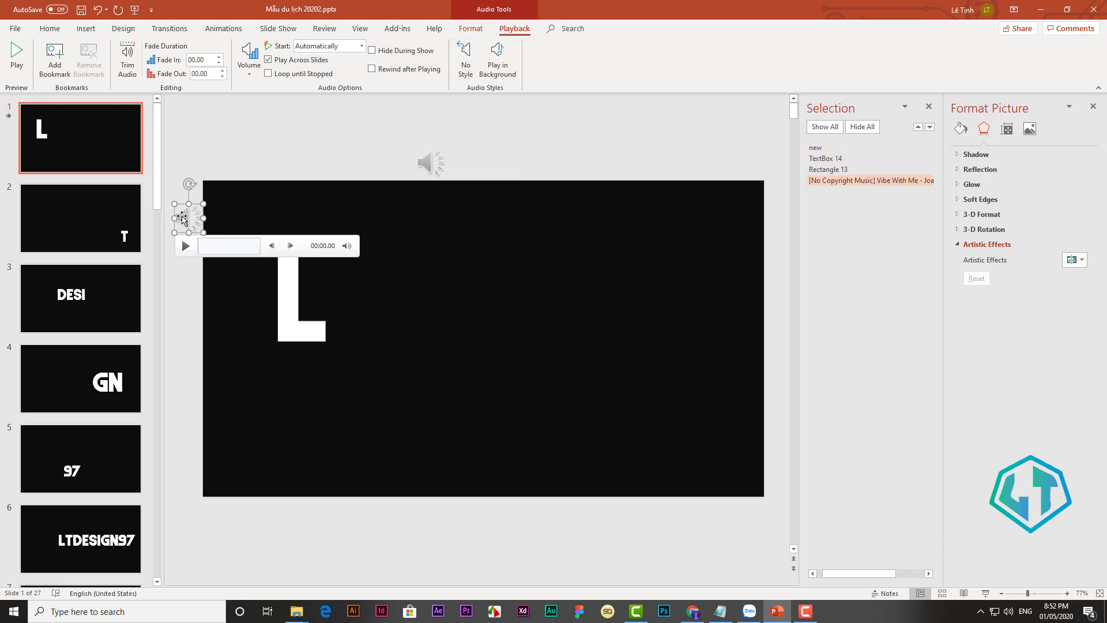
- Copy the original music's After Previous play animation onto the 'new' audio clip with Animation Painter
click(214, 30)
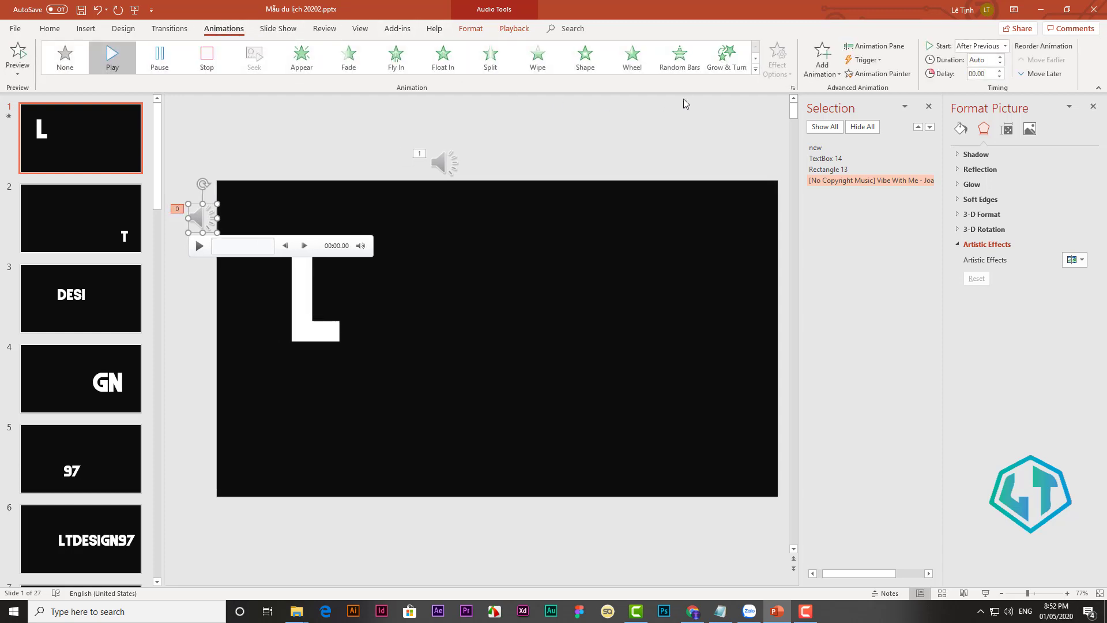
click(875, 77)
click(879, 74)
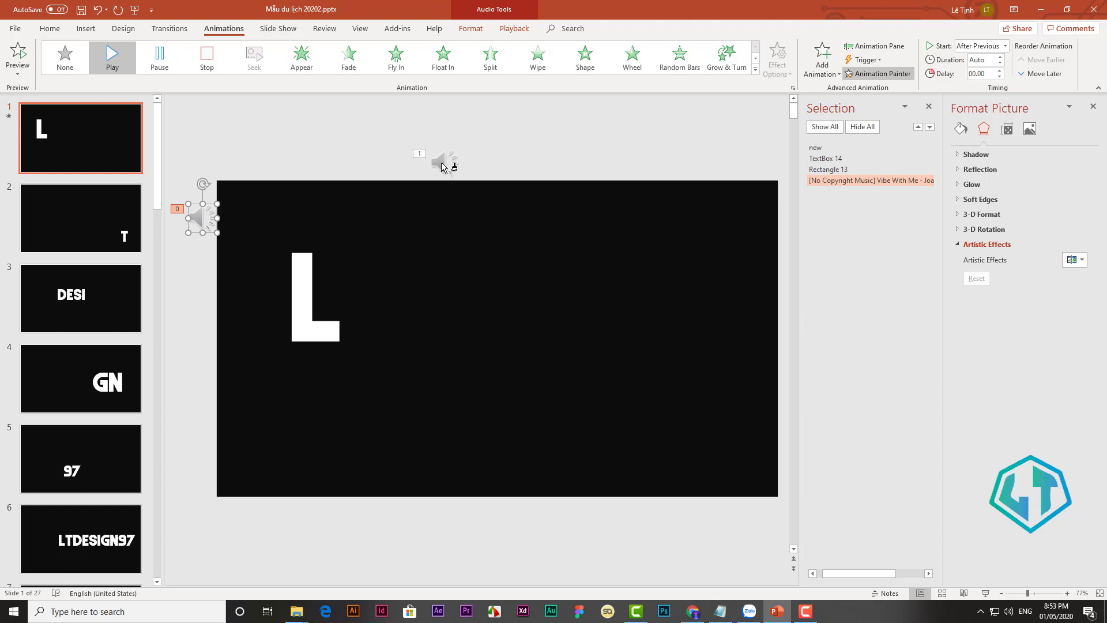
click(441, 163)
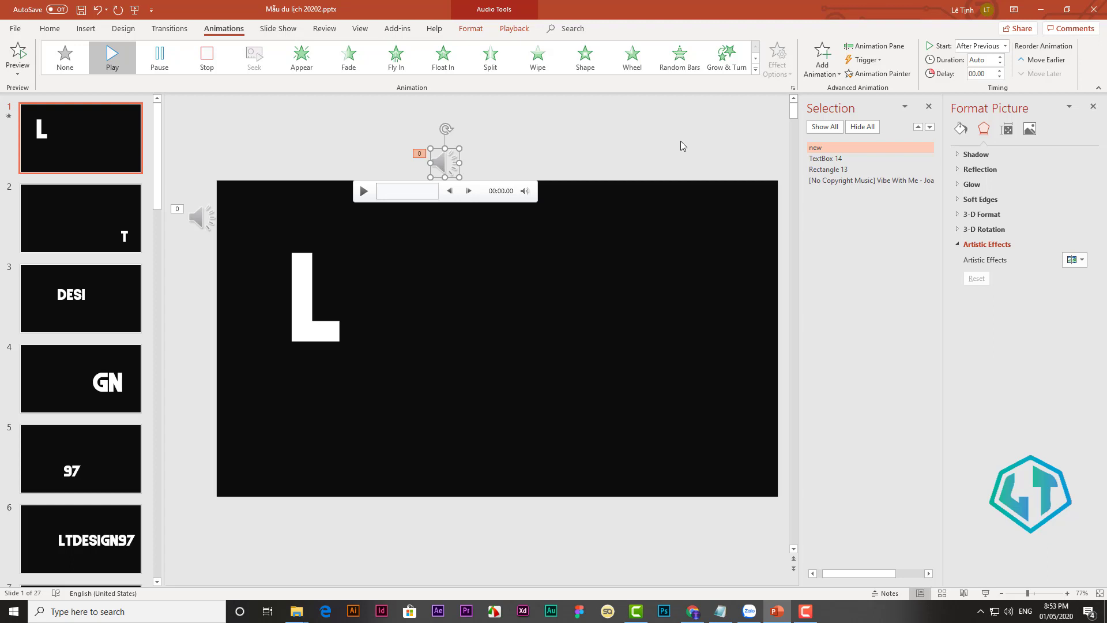
- Delete the [No Copyright Music] clip from slide 1 and view the File Info page
click(857, 181)
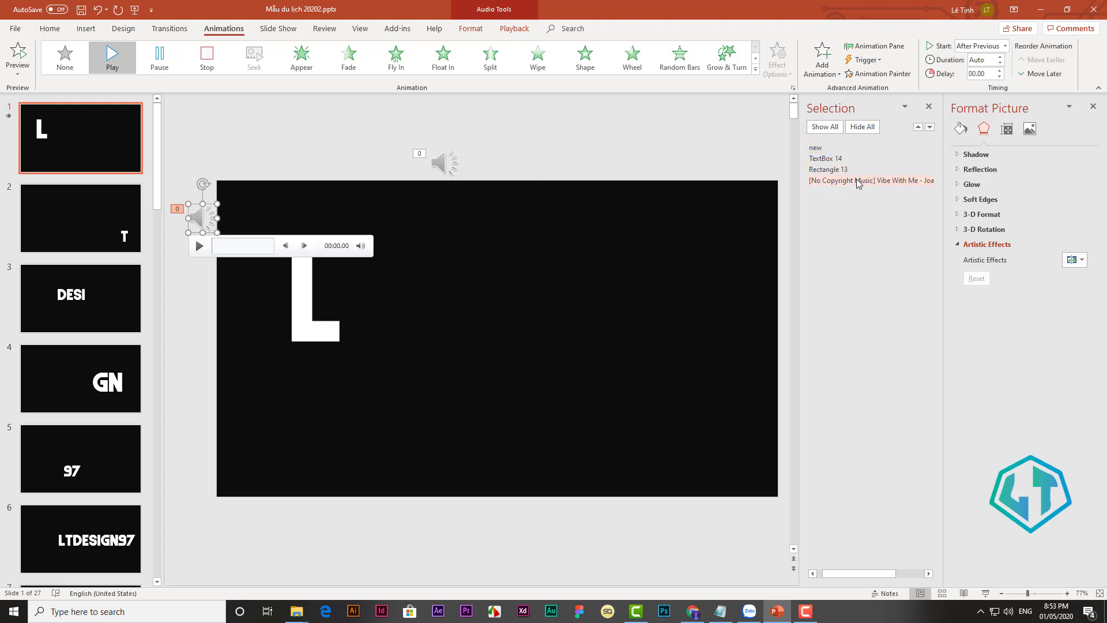
key(Delete)
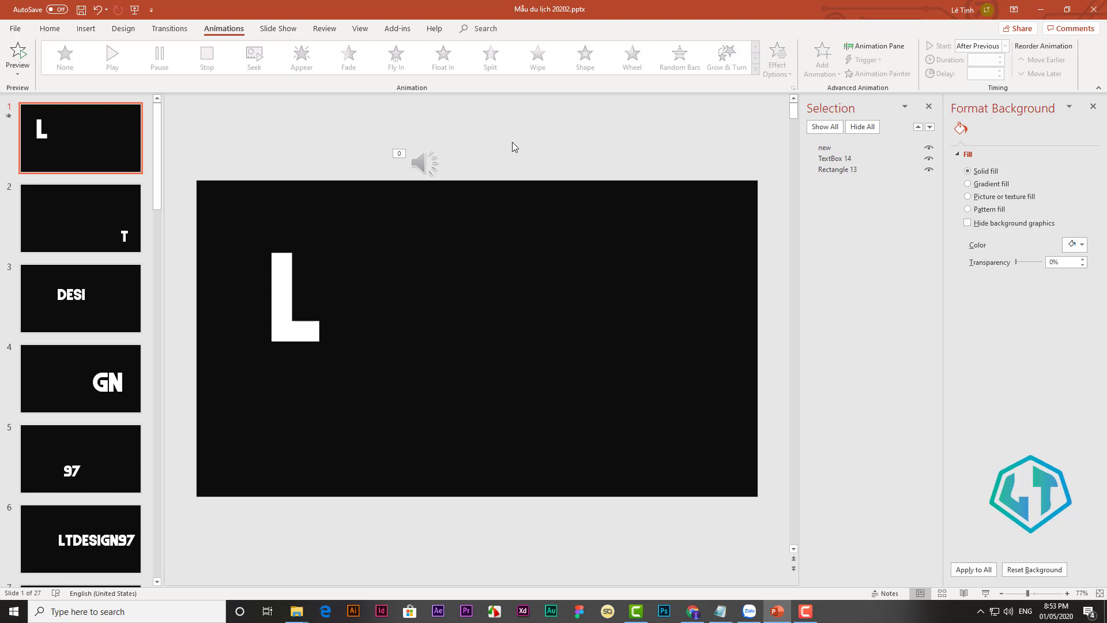
scroll(64, 346, down, 5)
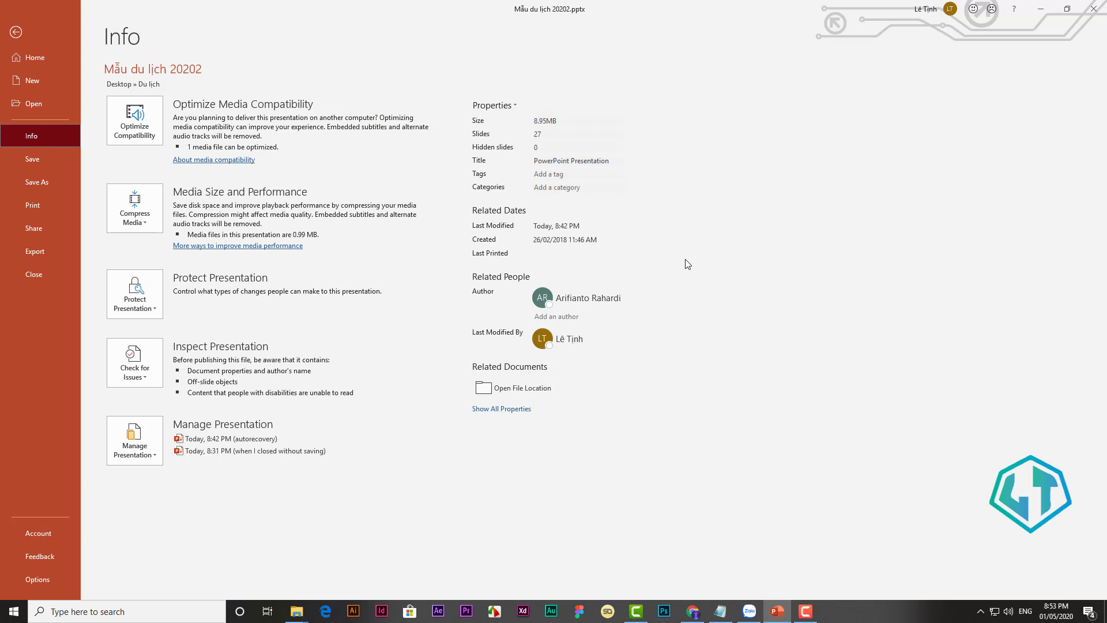
- Under Export > Create a Video, keep Full HD, set 00.00 seconds per slide, and create the video
click(40, 251)
click(171, 115)
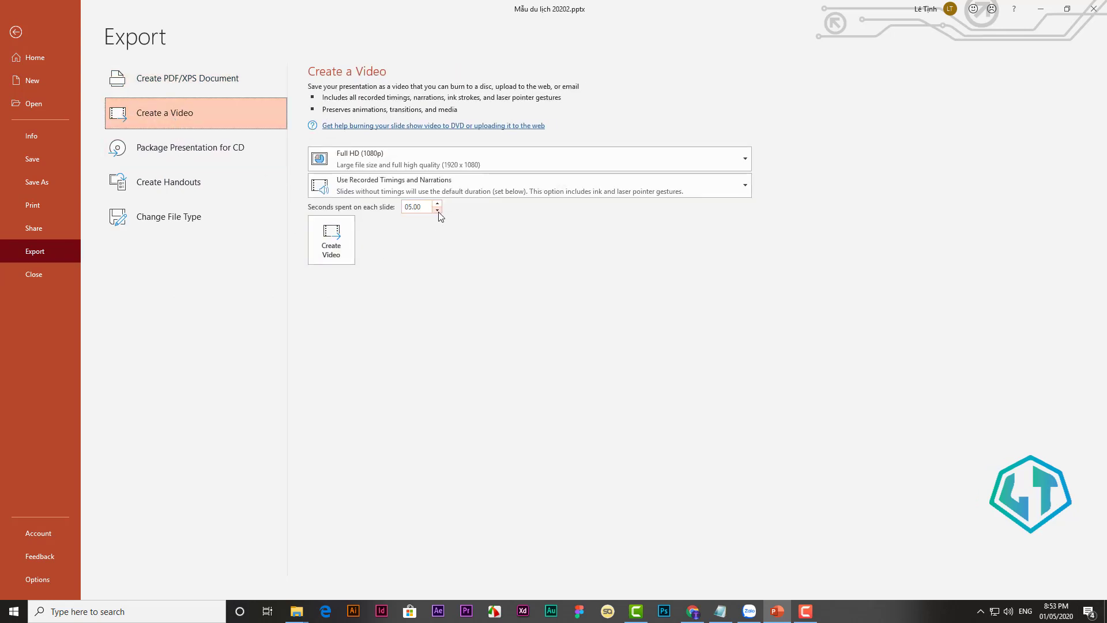
click(437, 211)
click(437, 210)
click(437, 210)
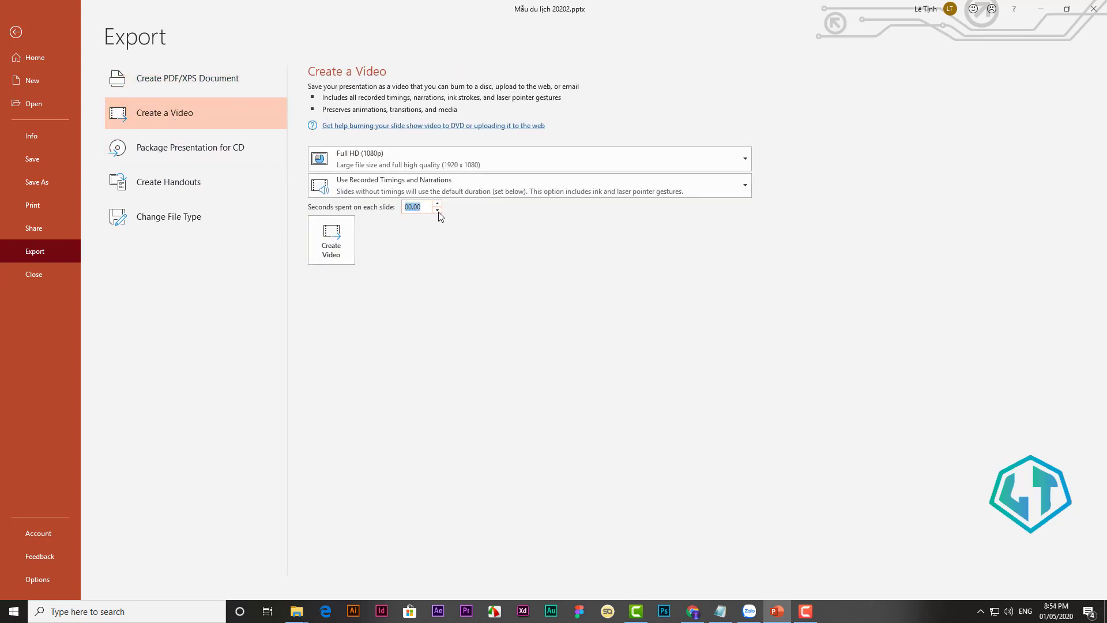
click(437, 210)
click(543, 163)
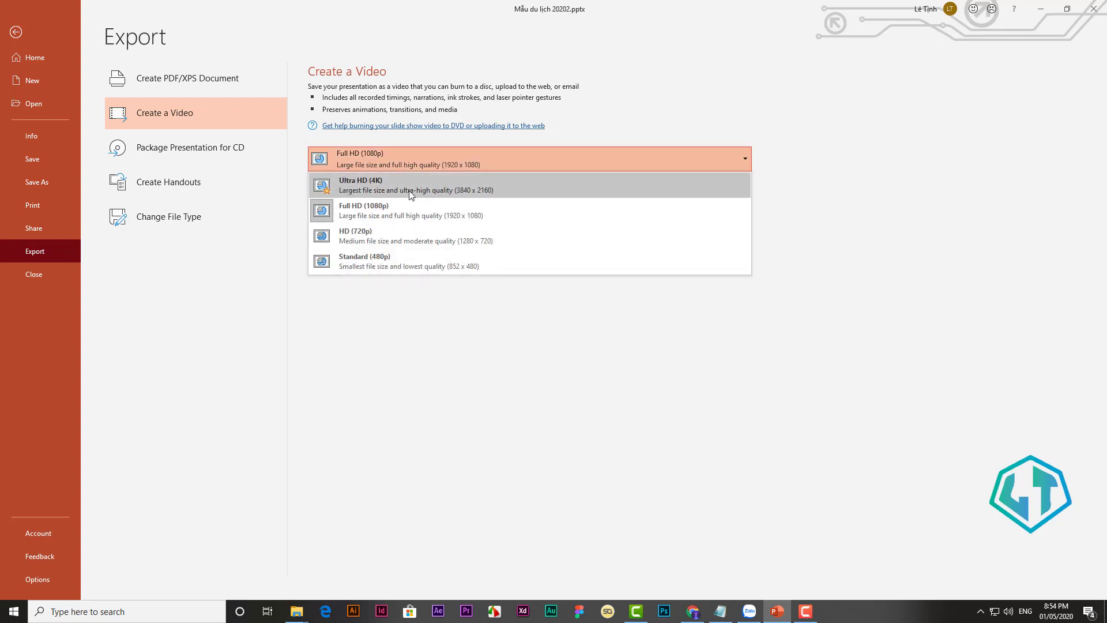
click(441, 303)
click(339, 260)
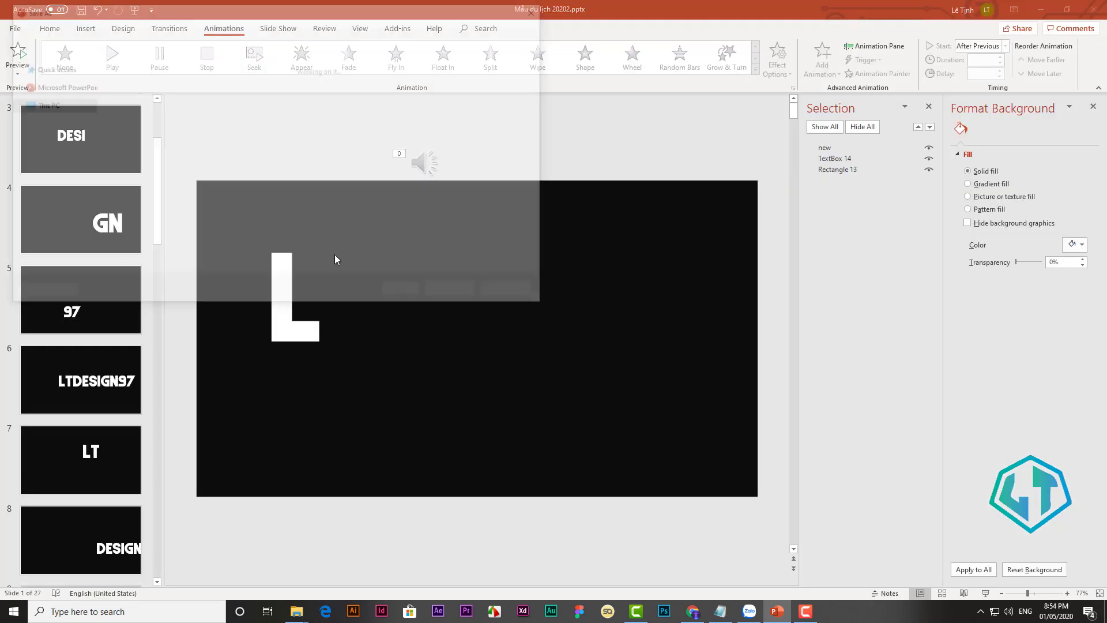
- Reopen Create a Video, confirm the 00.00 seconds per slide, and start the MP4 export
click(15, 28)
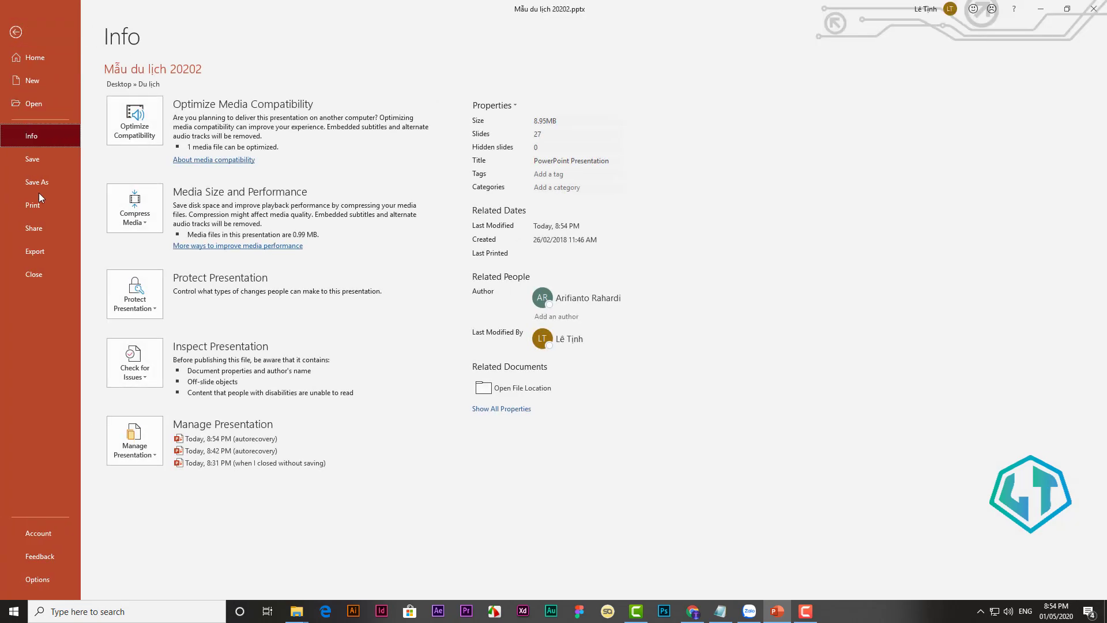
click(43, 254)
click(166, 118)
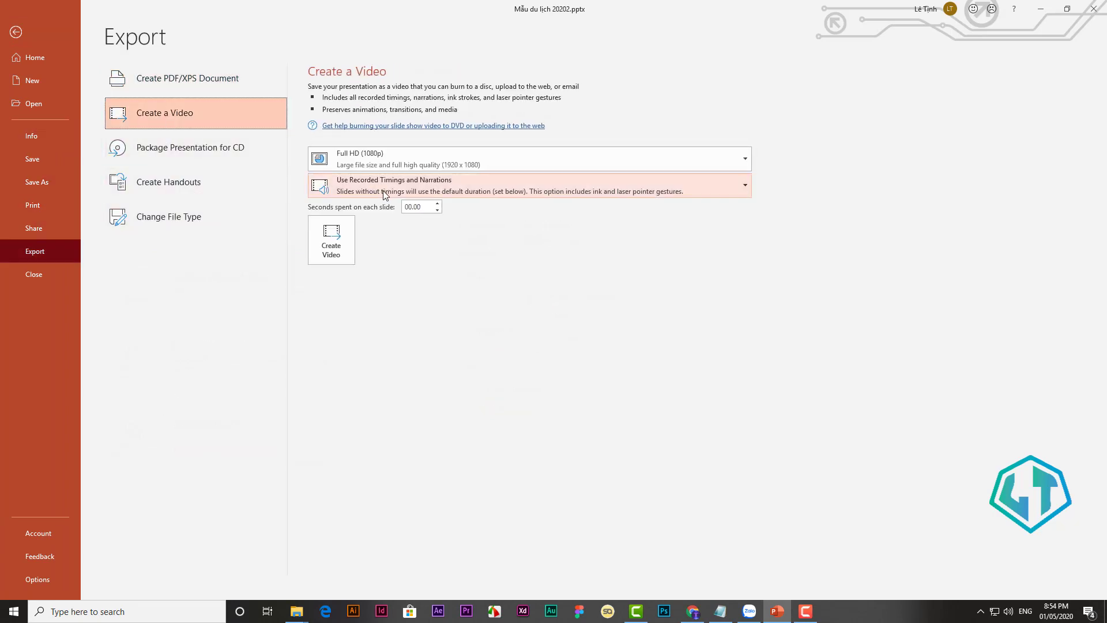
click(438, 210)
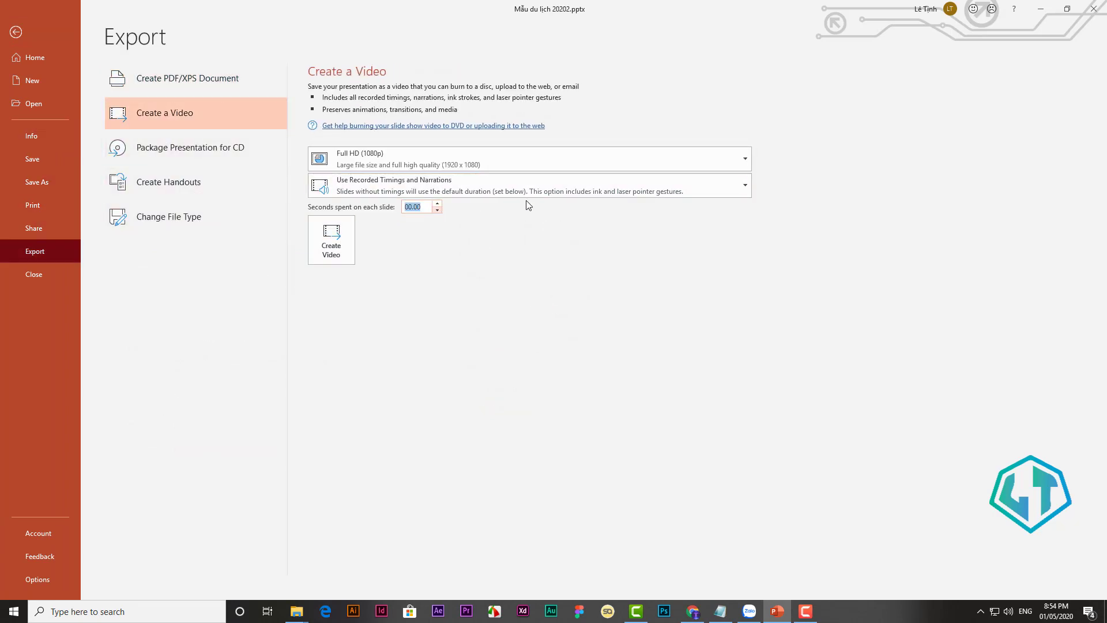
click(317, 258)
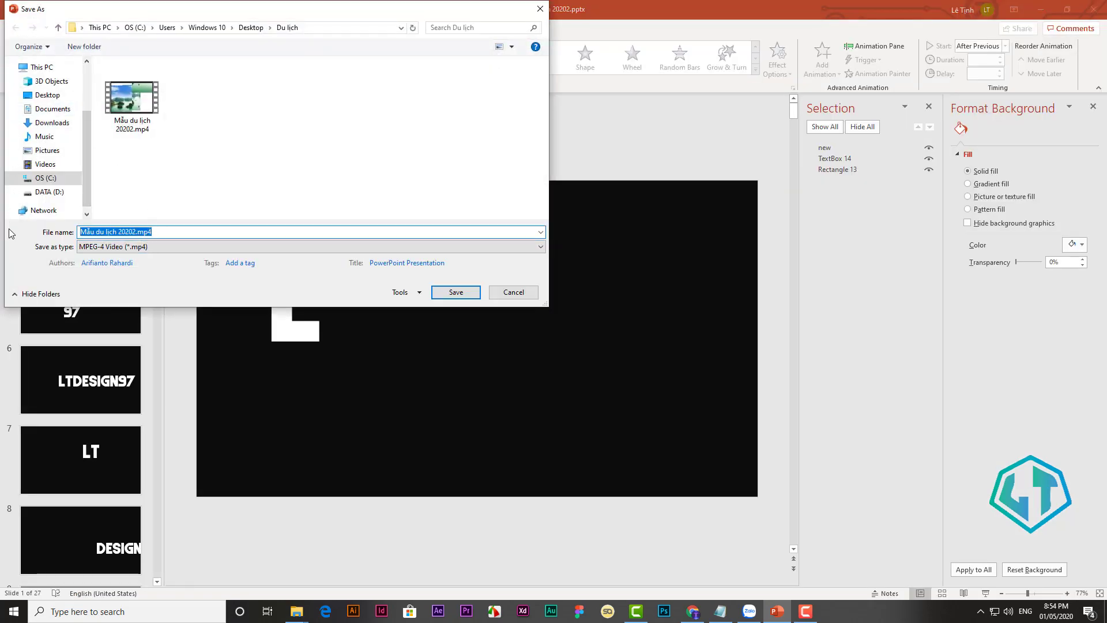
- Save the video as 'File 01' in the Du lich folder
text(File)
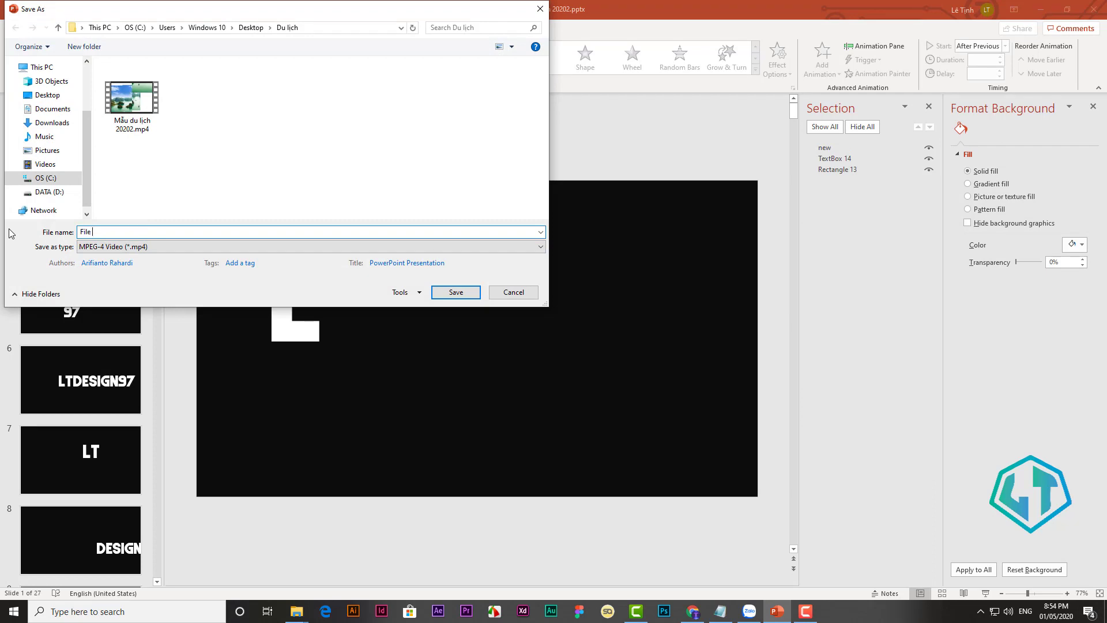
text( 01)
key(Return)
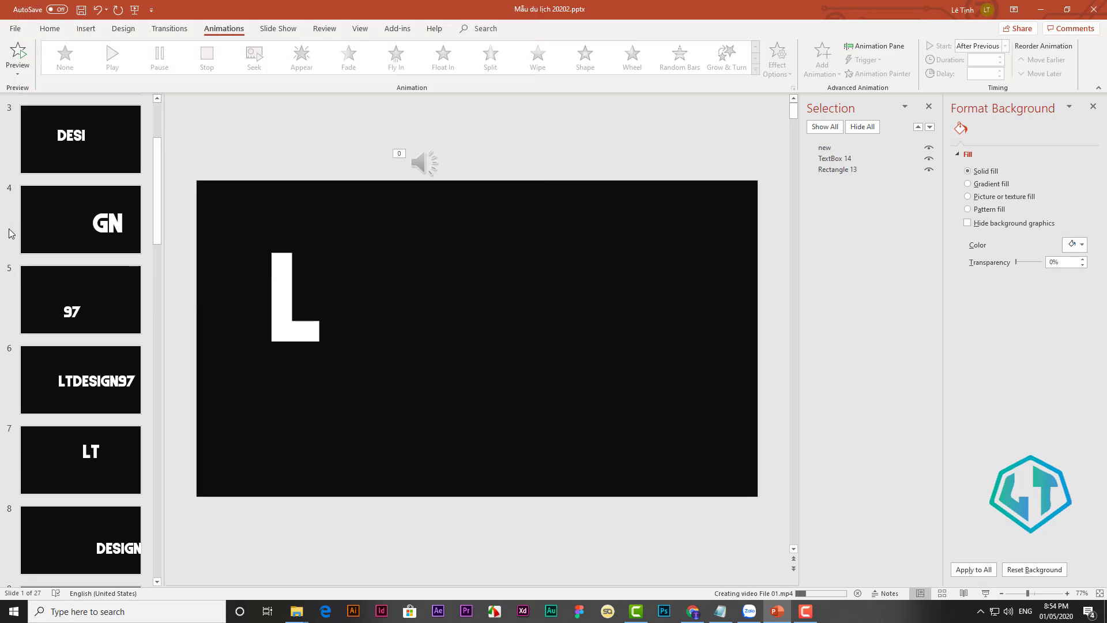